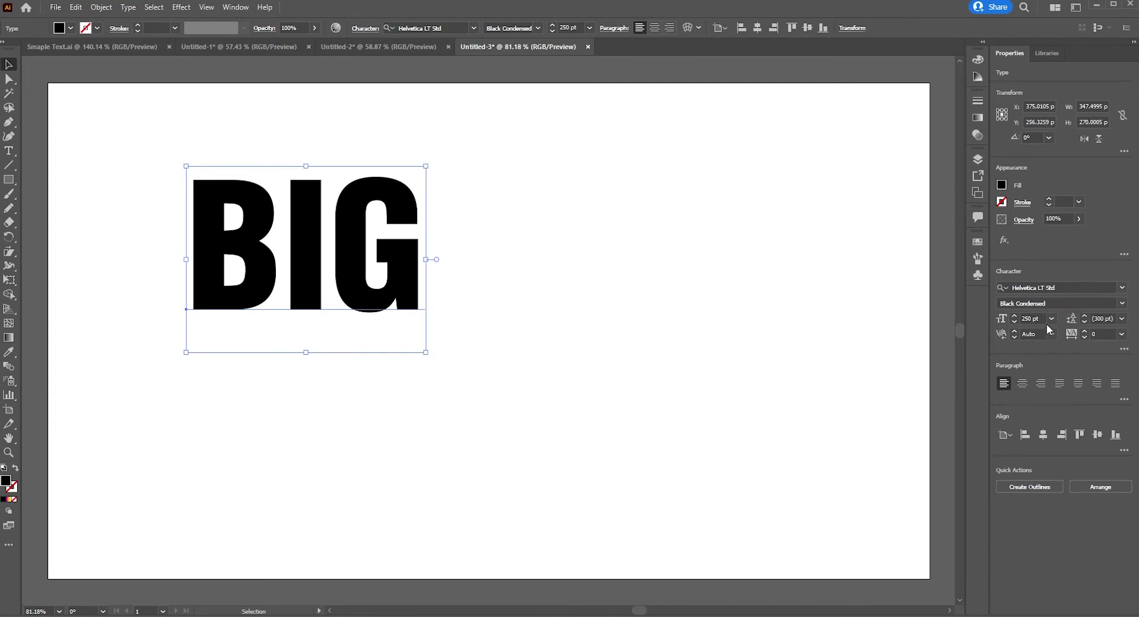
Reposition the BIG text toward the left side of the artboard and keep it selected.
{"action": "left_click", "coordinate": [451, 380]}
{"action": "left_click_drag", "start_coordinate": [398, 306], "coordinate": [335, 306]}
{"action": "left_click_drag", "start_coordinate": [504, 197], "coordinate": [259, 421]}
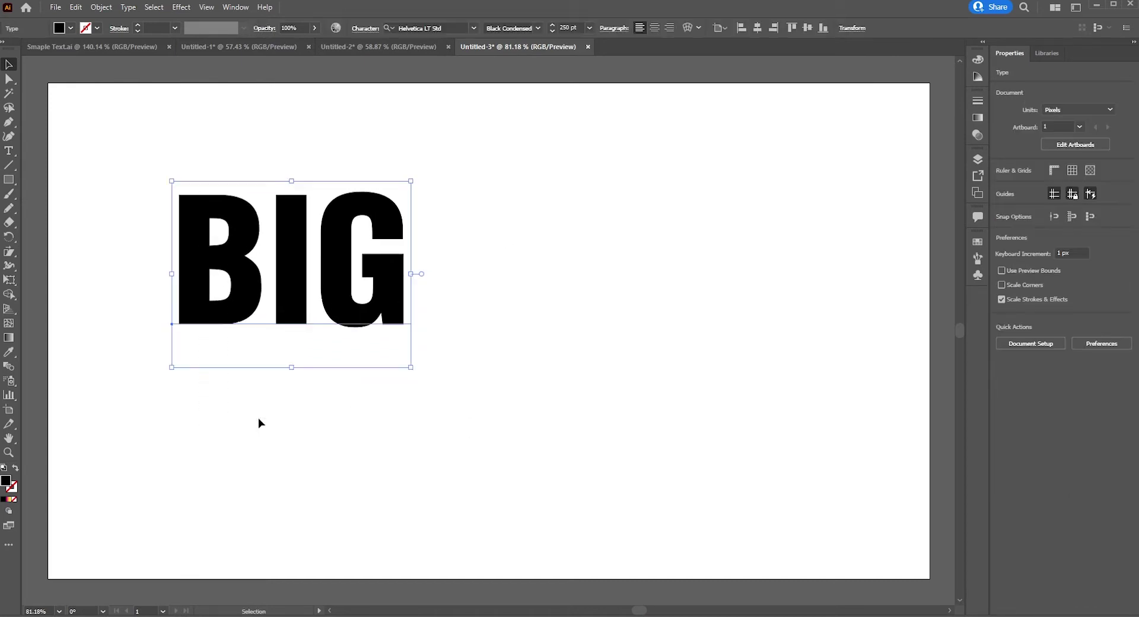
{"action": "left_click_drag", "start_coordinate": [354, 308], "coordinate": [335, 310]}
{"action": "left_click_drag", "start_coordinate": [438, 184], "coordinate": [148, 422]}
{"action": "left_click_drag", "start_coordinate": [368, 252], "coordinate": [350, 255]}
Show the Appearance attributes for the BIG text and place them beside the artwork.
{"action": "left_click", "coordinate": [236, 7]}
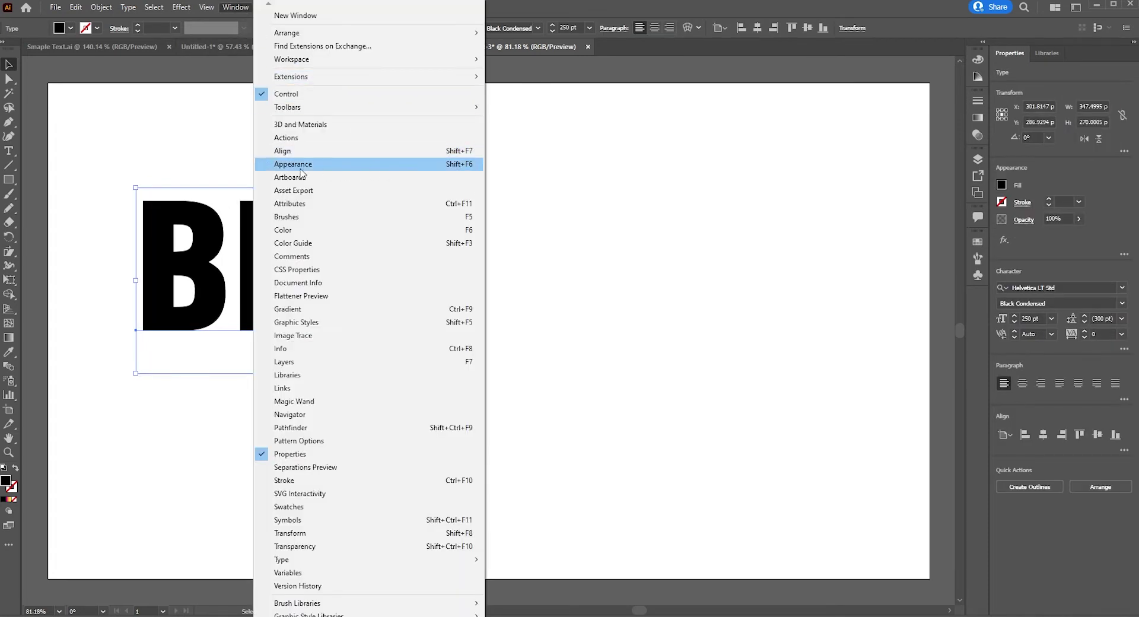
{"action": "left_click", "coordinate": [367, 165]}
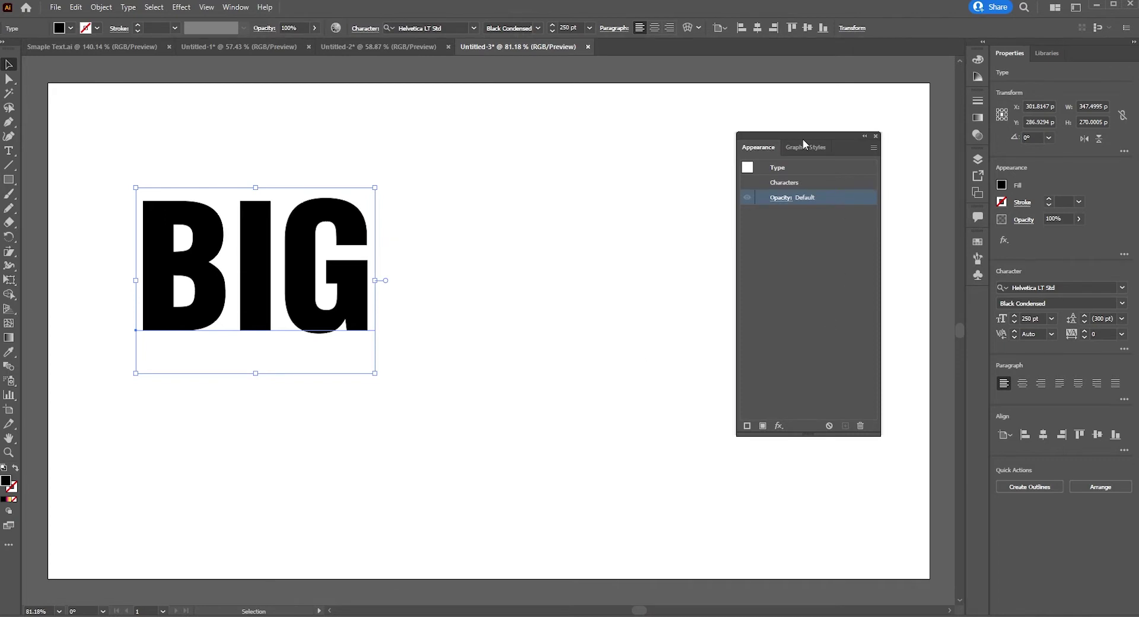
{"action": "mouse_move", "coordinate": [802, 139]}
{"action": "left_mouse_down"}
{"action": "mouse_move", "coordinate": [800, 124]}
{"action": "mouse_move", "coordinate": [800, 137]}
{"action": "left_mouse_up"}
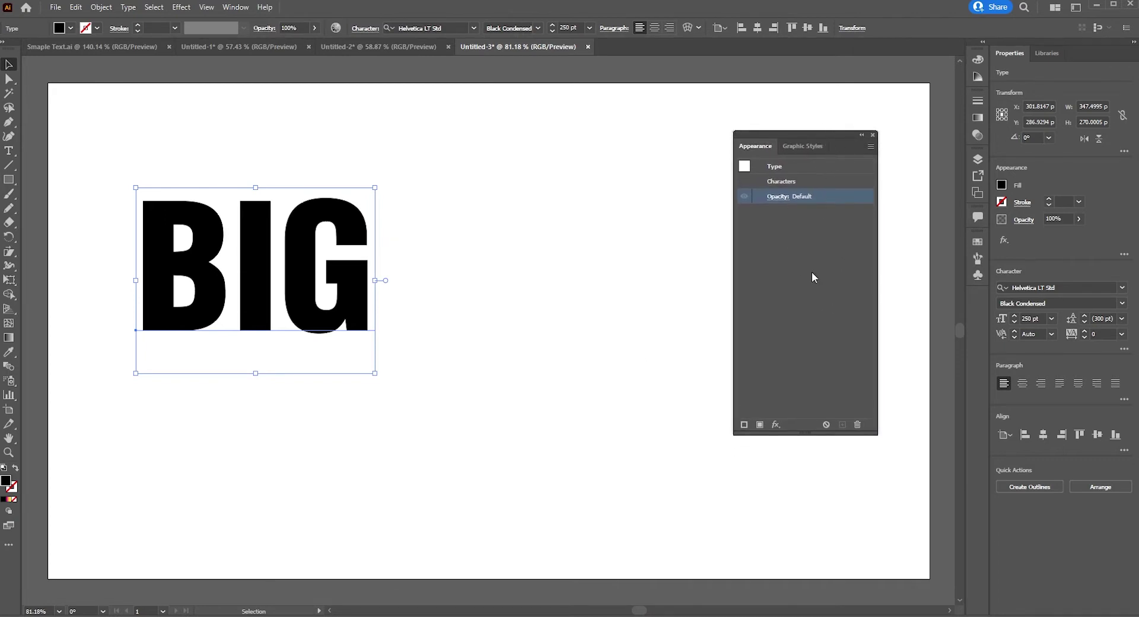
Remove the black fill from the BIG text so its fill is set to None.
{"action": "left_click", "coordinate": [433, 184]}
{"action": "left_click_drag", "start_coordinate": [447, 159], "coordinate": [153, 396]}
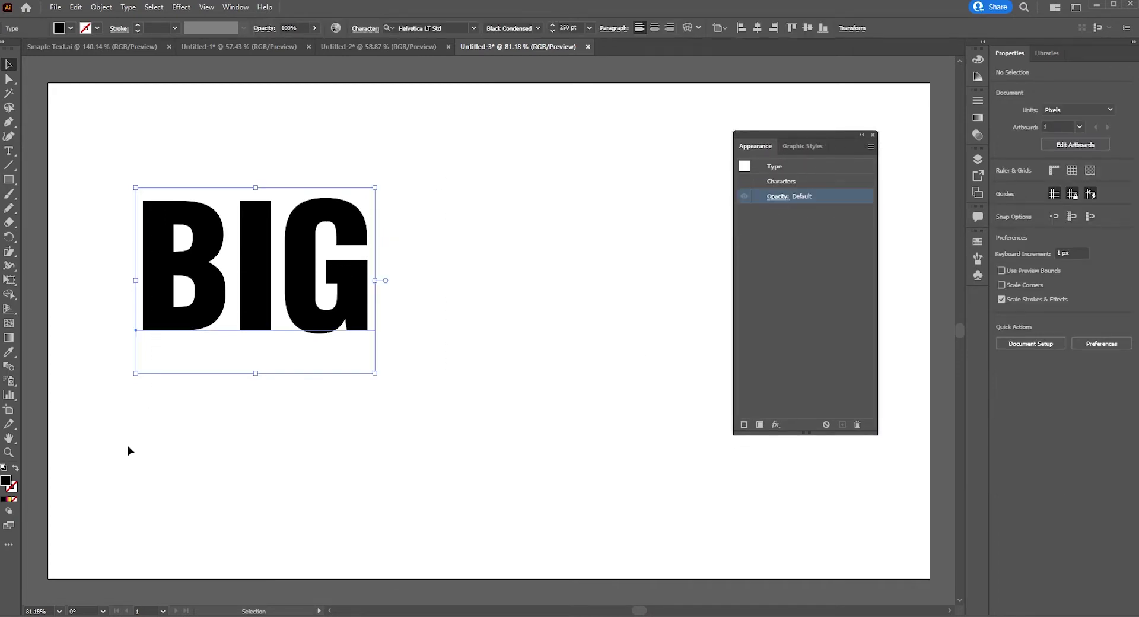
{"action": "left_click", "coordinate": [16, 499]}
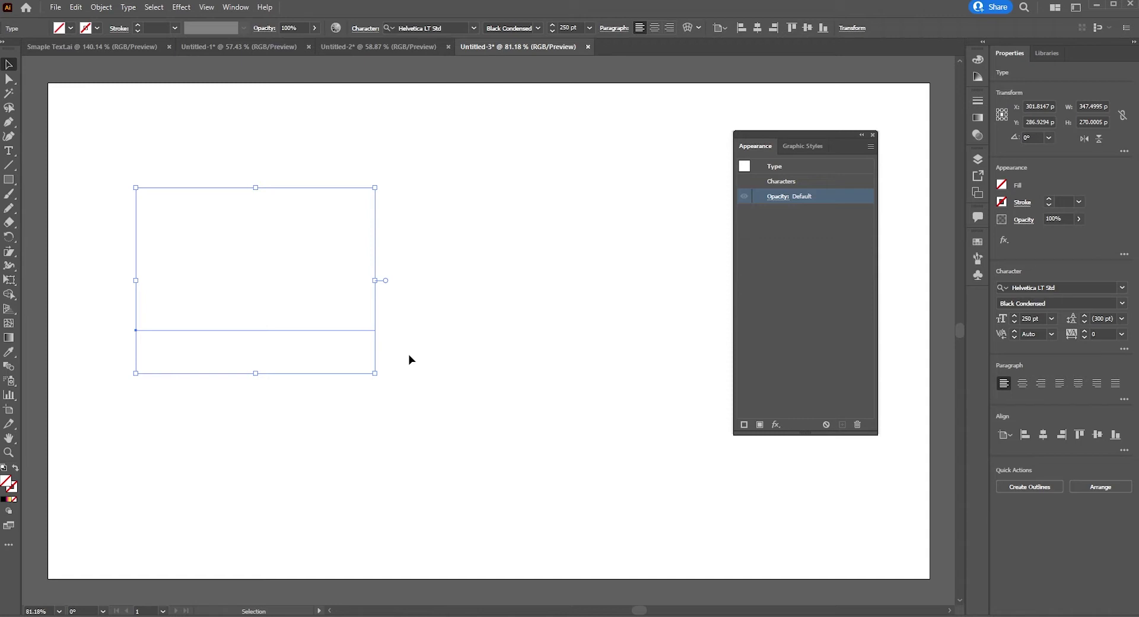
Add a new fill attribute to the BIG text and apply the Orange, Yellow gradient swatch to it.
{"action": "left_click_drag", "start_coordinate": [467, 173], "coordinate": [372, 302]}
{"action": "left_click", "coordinate": [760, 425]}
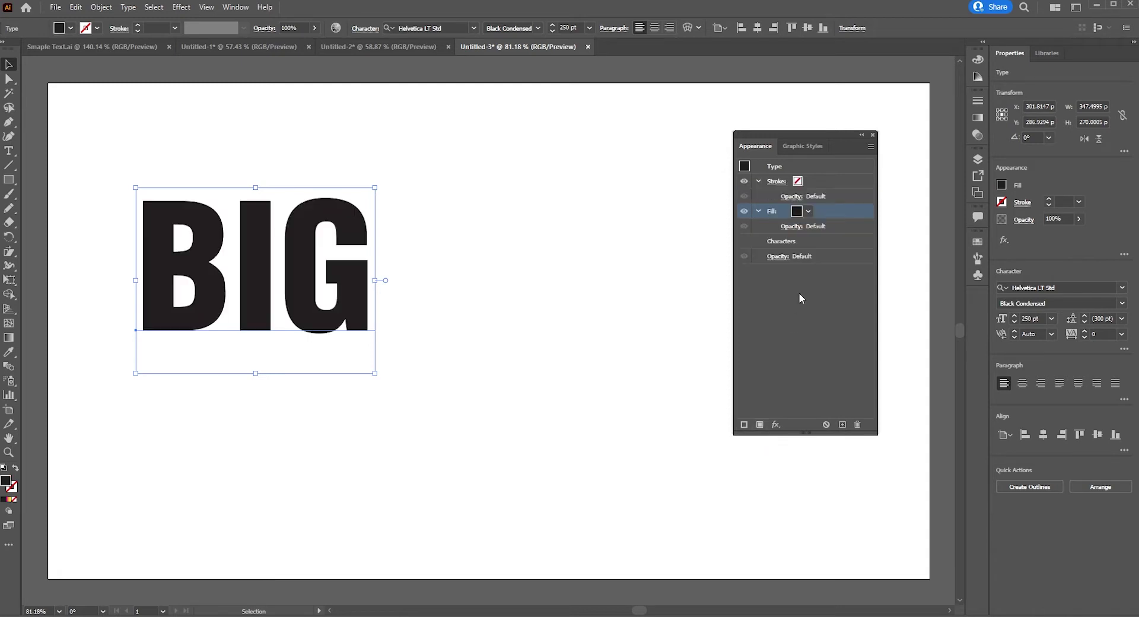
{"action": "left_click", "coordinate": [810, 212]}
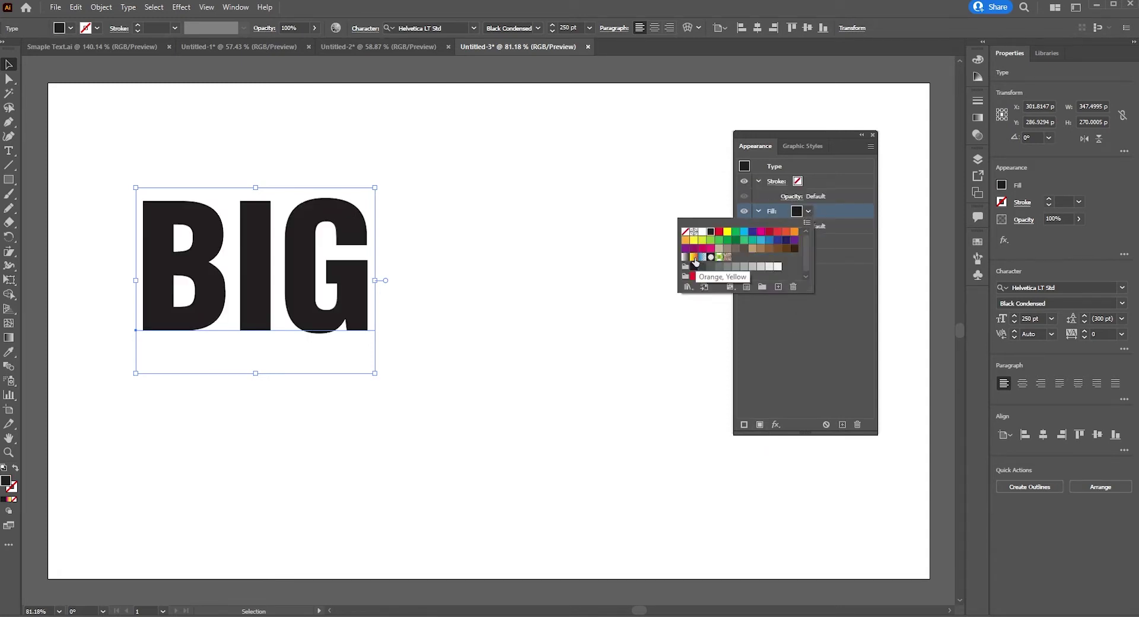
{"action": "left_click", "coordinate": [696, 261]}
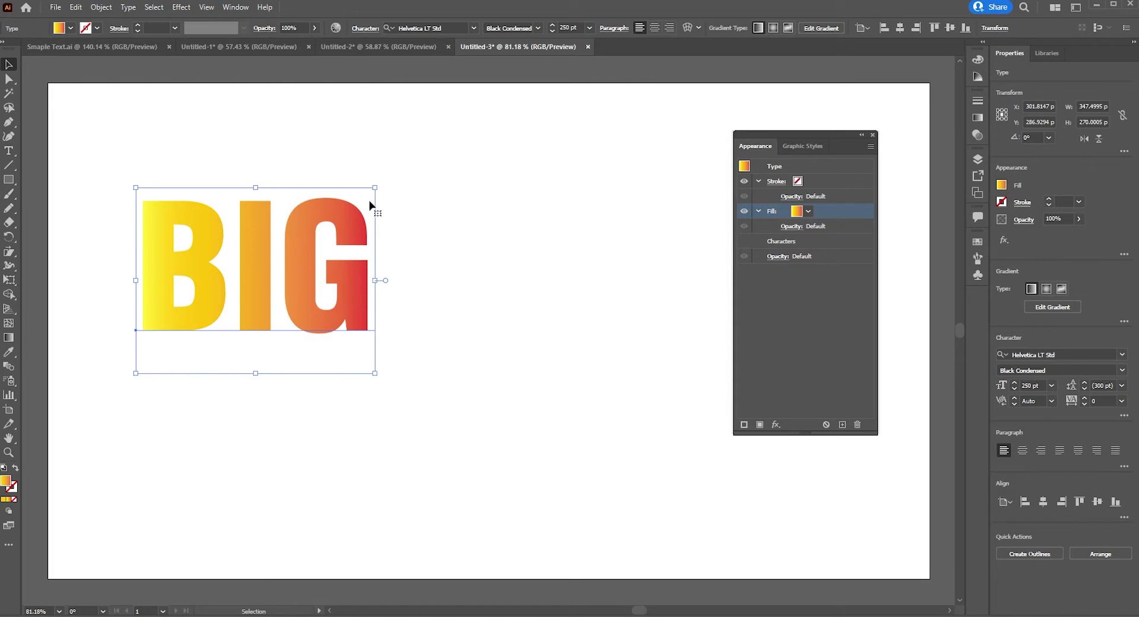
{"action": "left_click", "coordinate": [433, 204]}
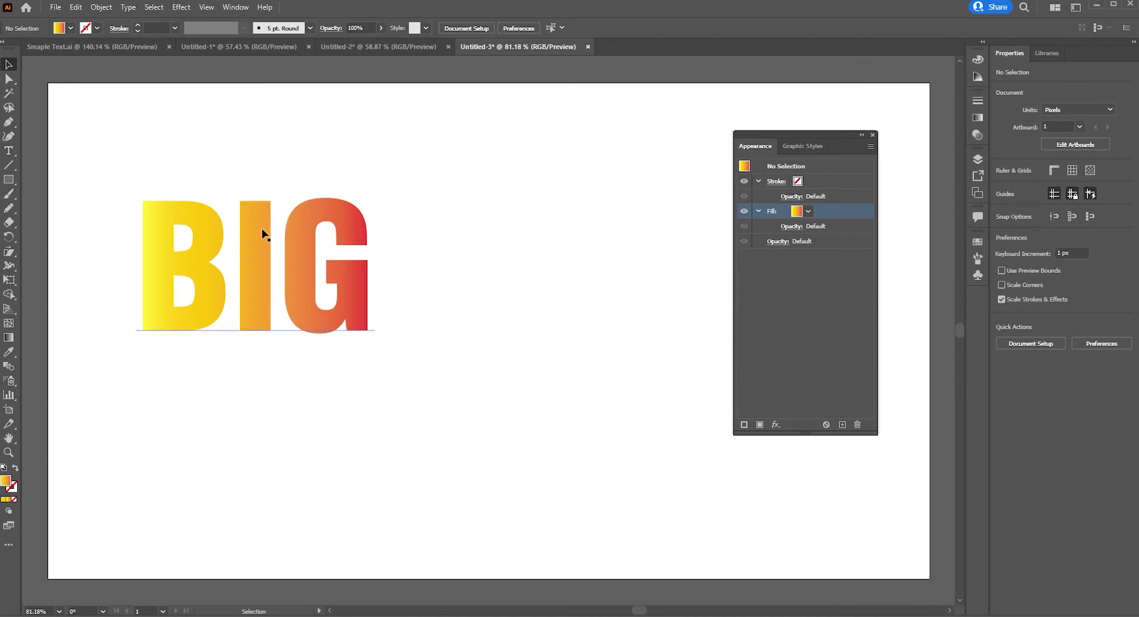
{"action": "left_click_drag", "start_coordinate": [488, 156], "coordinate": [148, 380]}
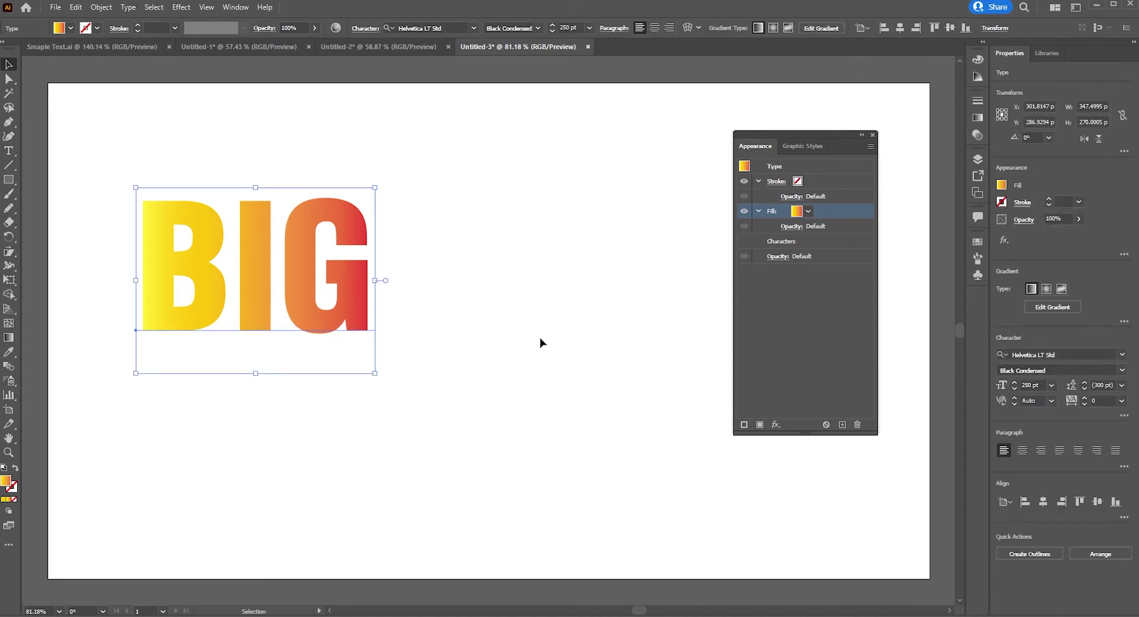
{"action": "left_click", "coordinate": [808, 211]}
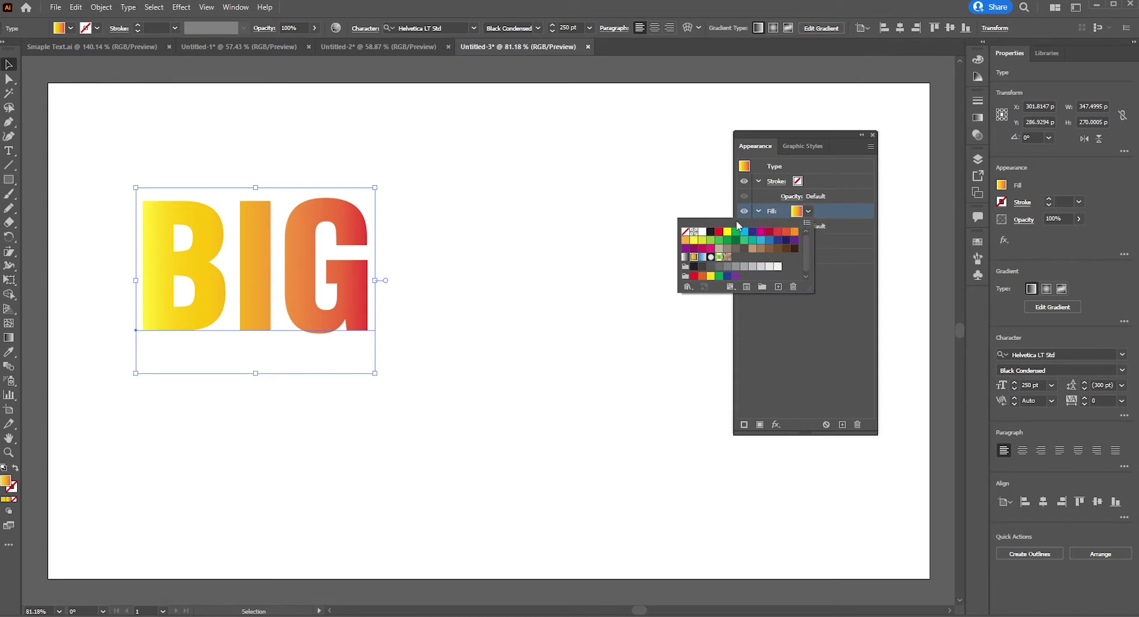
{"action": "left_click", "coordinate": [808, 211]}
{"action": "left_click", "coordinate": [811, 358]}
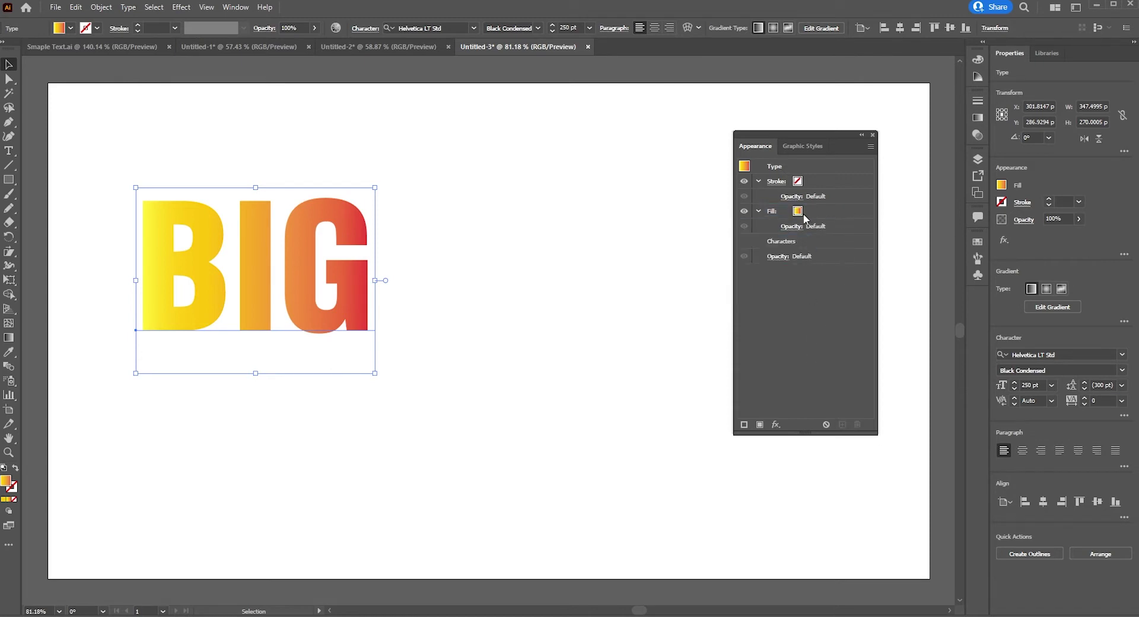
Open the gradient settings for the text's fill and remove the intermediate colour stops, keeping only the two end stops.
{"action": "left_click", "coordinate": [843, 214]}
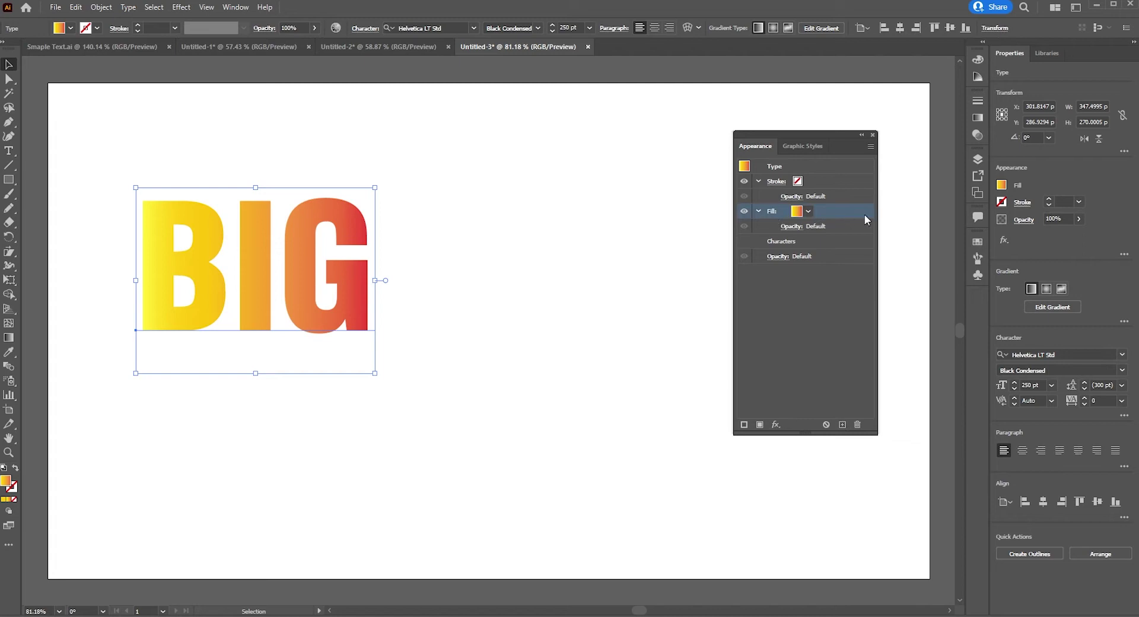
{"action": "left_click", "coordinate": [978, 119]}
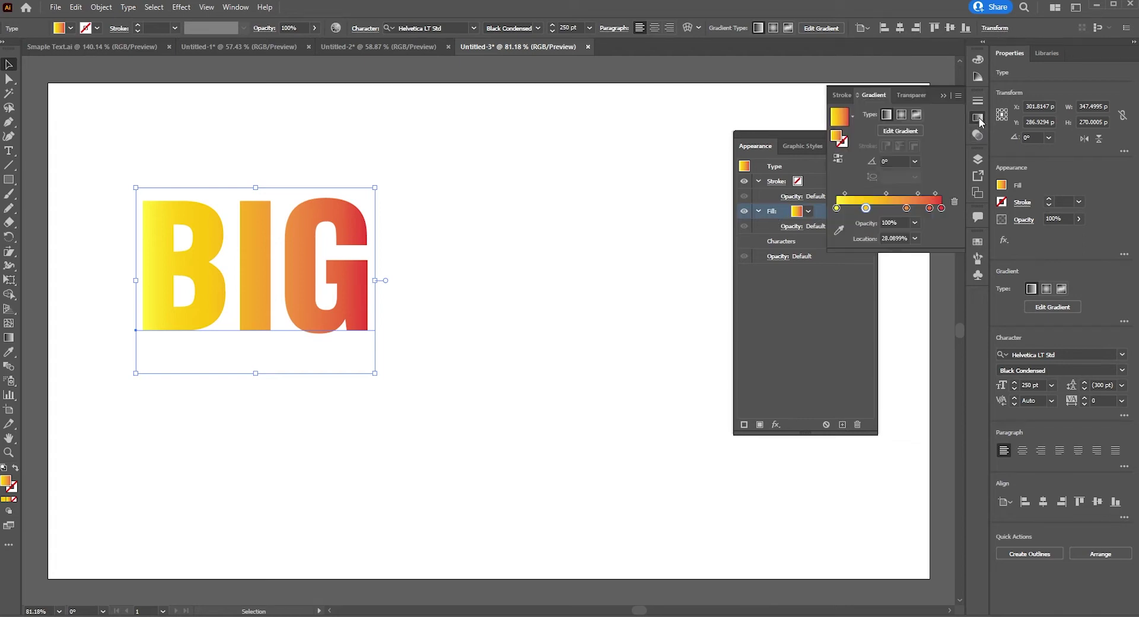
{"action": "left_click", "coordinate": [979, 119]}
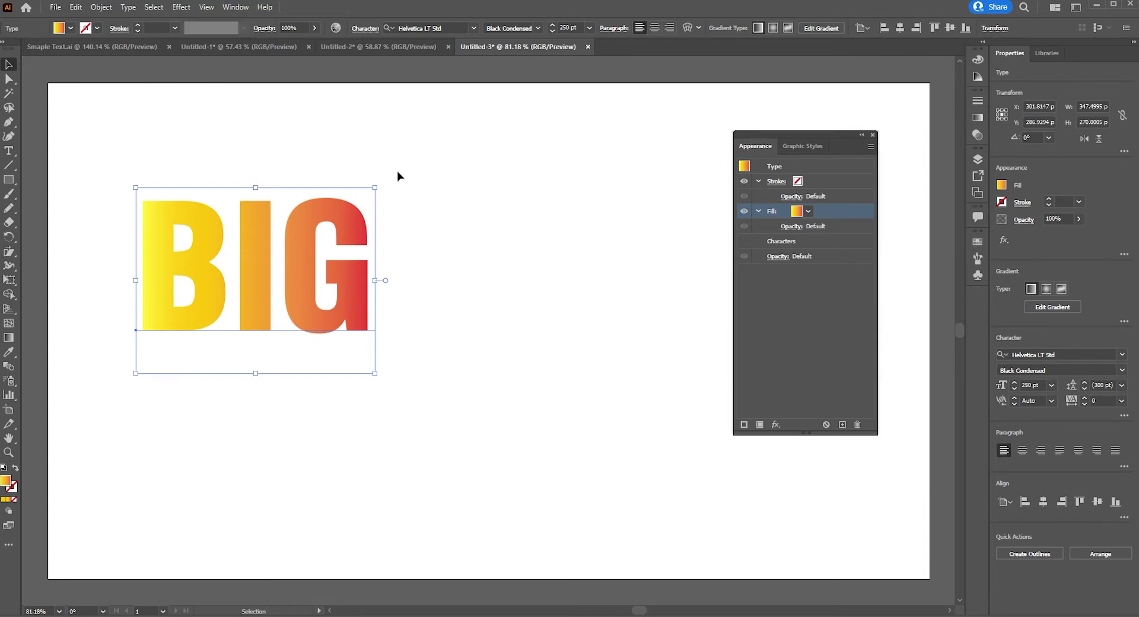
{"action": "left_click", "coordinate": [236, 7]}
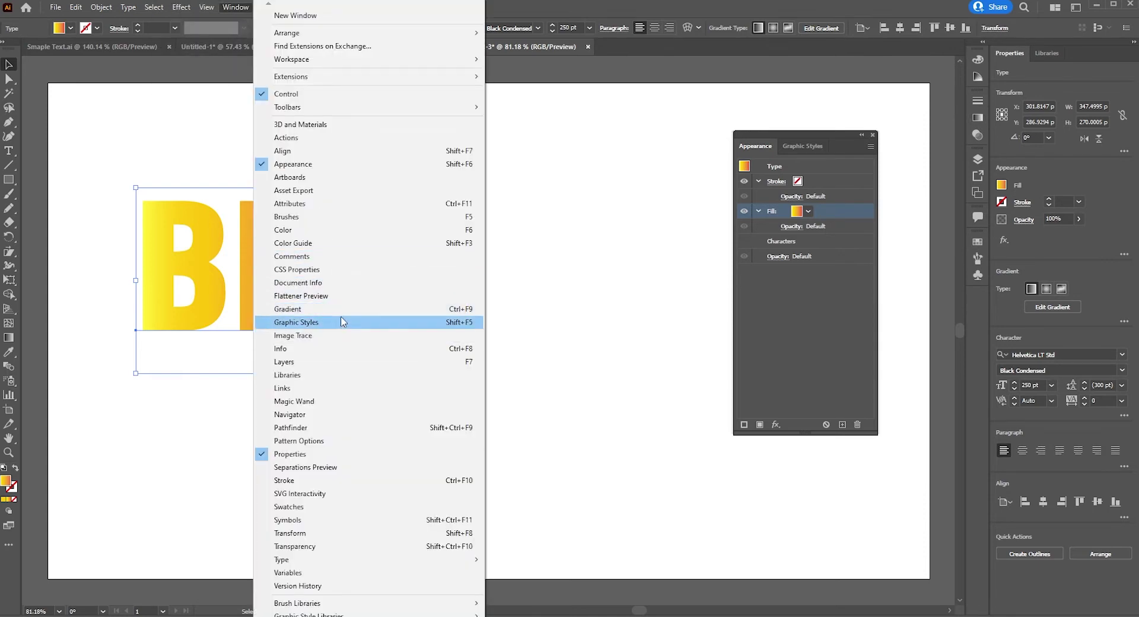
{"action": "left_click", "coordinate": [408, 309]}
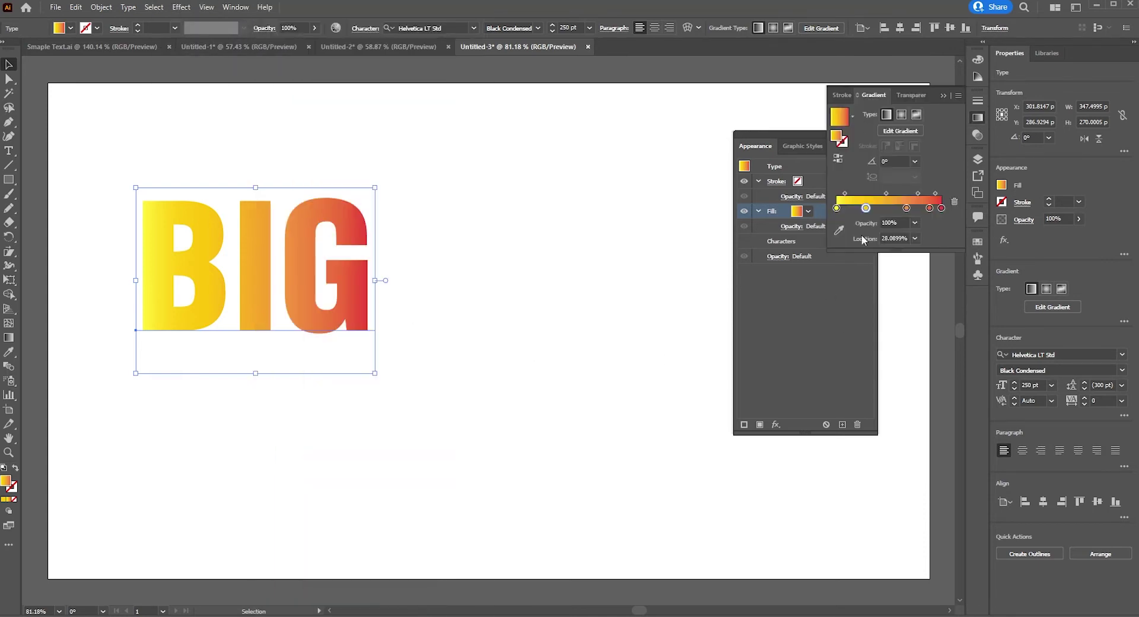
{"action": "left_click_drag", "start_coordinate": [865, 207], "coordinate": [929, 232]}
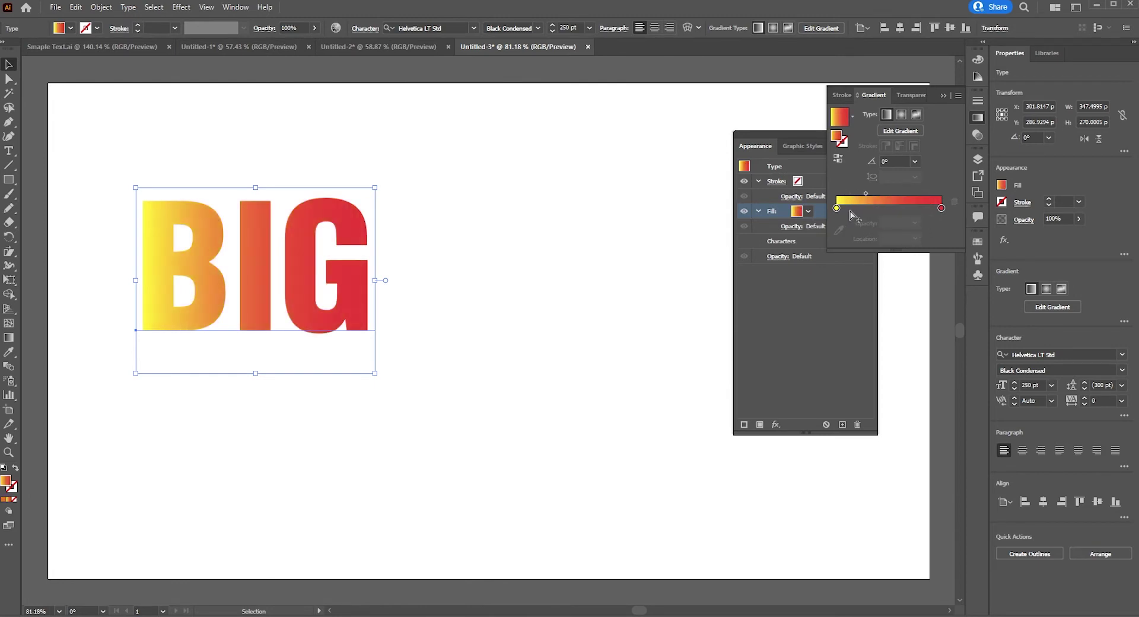
Recolour the fill gradient with magenta at the start stop and yellow at the end stop.
{"action": "double_click", "coordinate": [836, 207]}
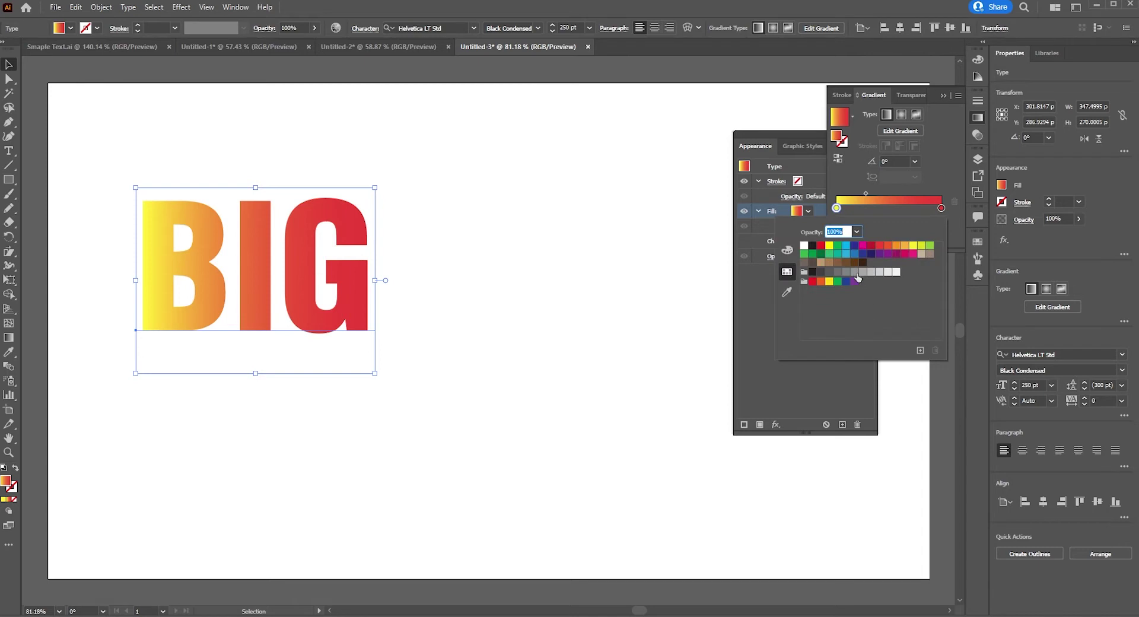
{"action": "left_click", "coordinate": [863, 246]}
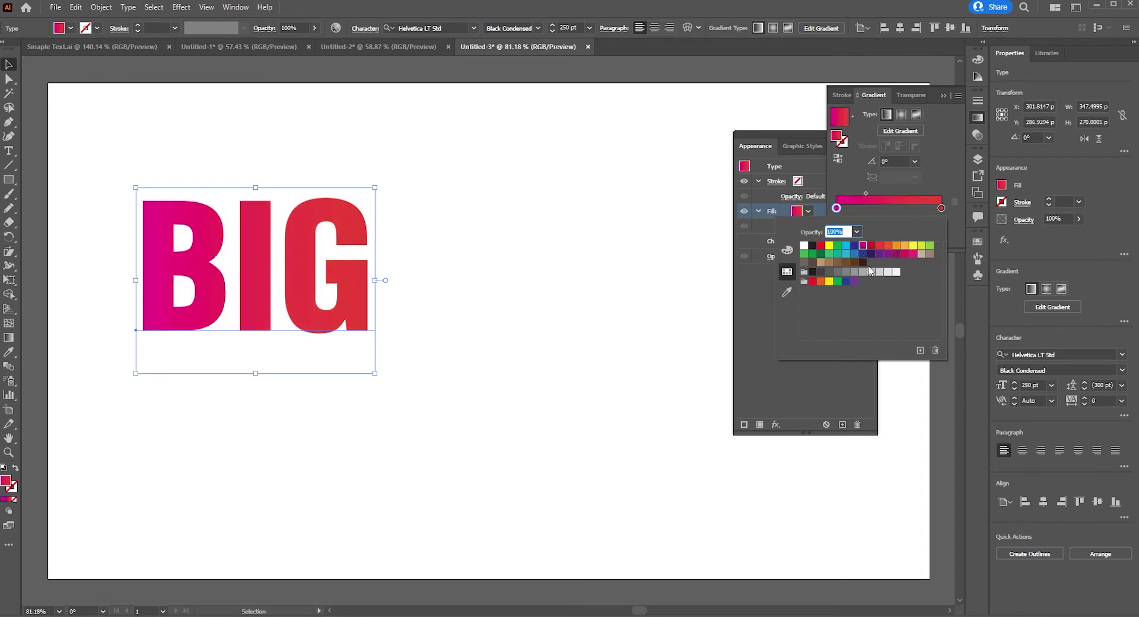
{"action": "double_click", "coordinate": [942, 208]}
{"action": "left_click", "coordinate": [914, 246]}
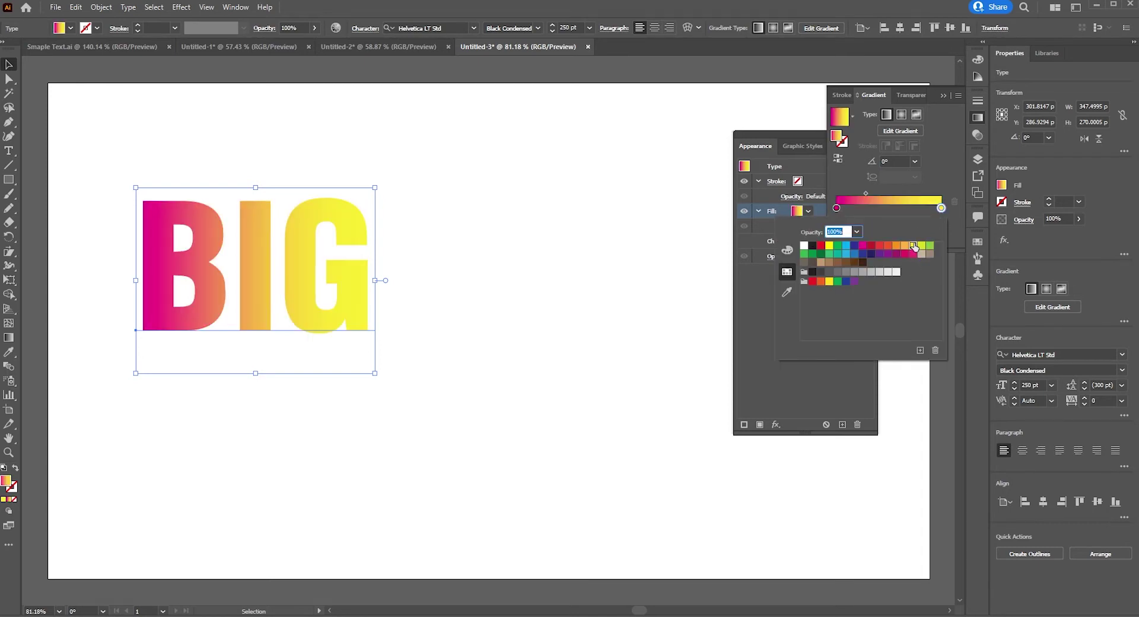
{"action": "left_click", "coordinate": [875, 169]}
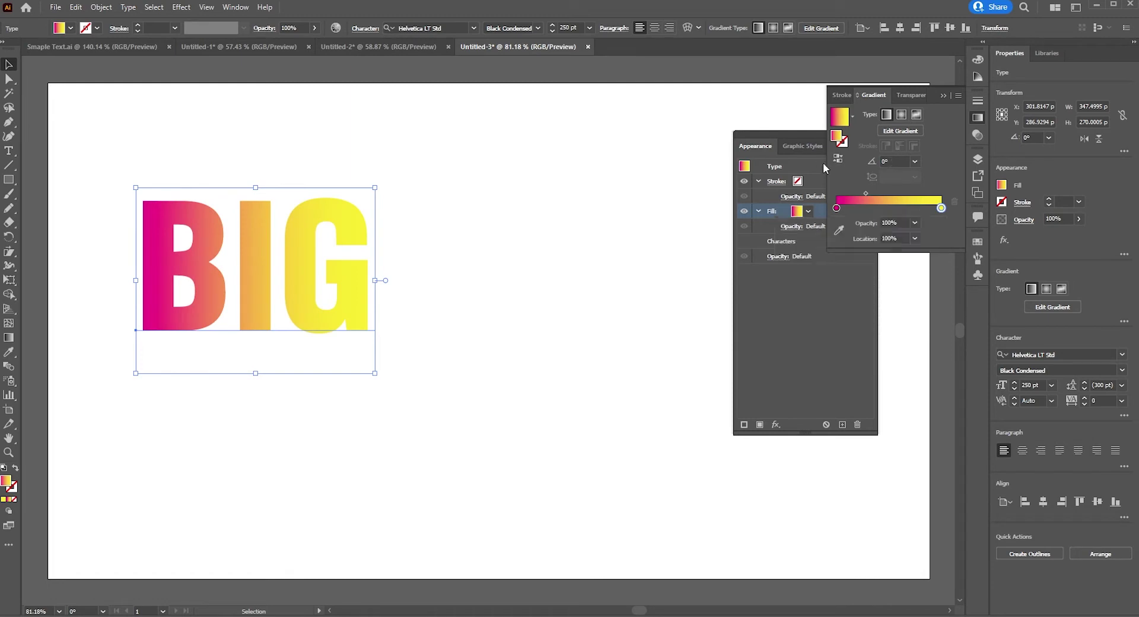
Set the fill gradient's angle to 90° and close the gradient settings.
{"action": "left_click", "coordinate": [892, 161]}
{"action": "type", "text": "90"}
{"action": "key", "text": "Return"}
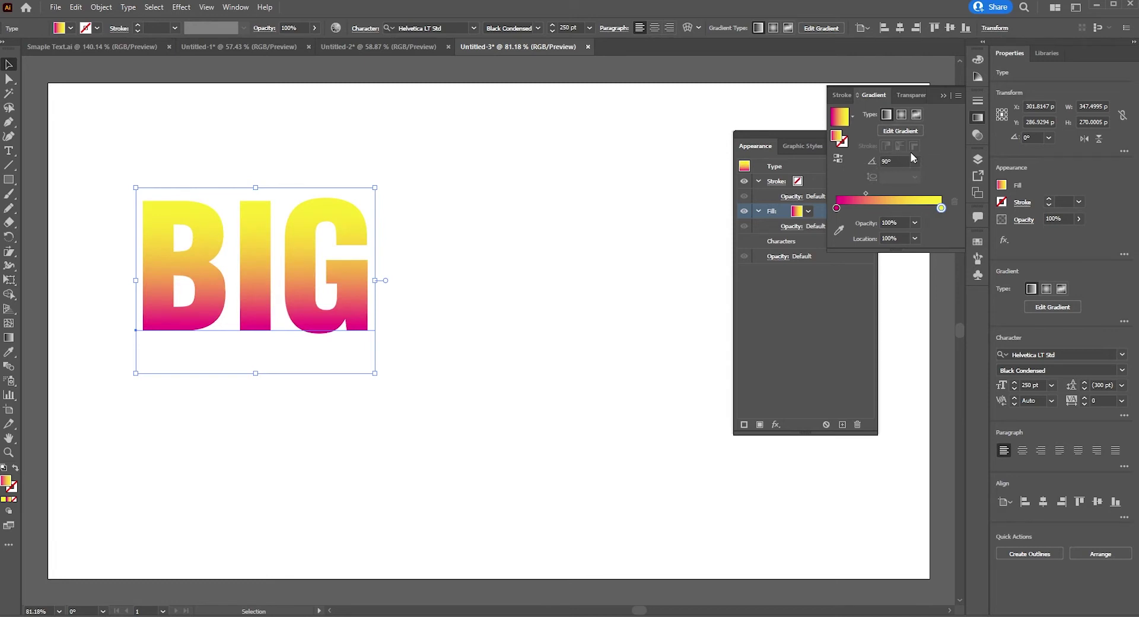
{"action": "left_click", "coordinate": [945, 97]}
Apply a dark navy-purple swatch to the BIG text's stroke attribute.
{"action": "left_click", "coordinate": [833, 181]}
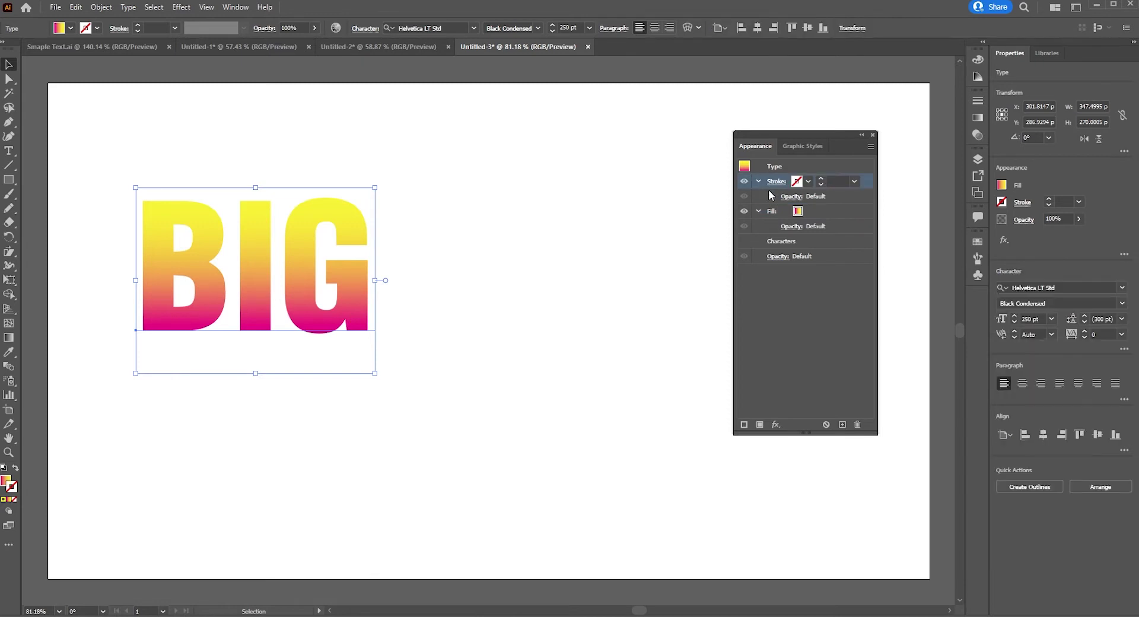
{"action": "left_click", "coordinate": [809, 181]}
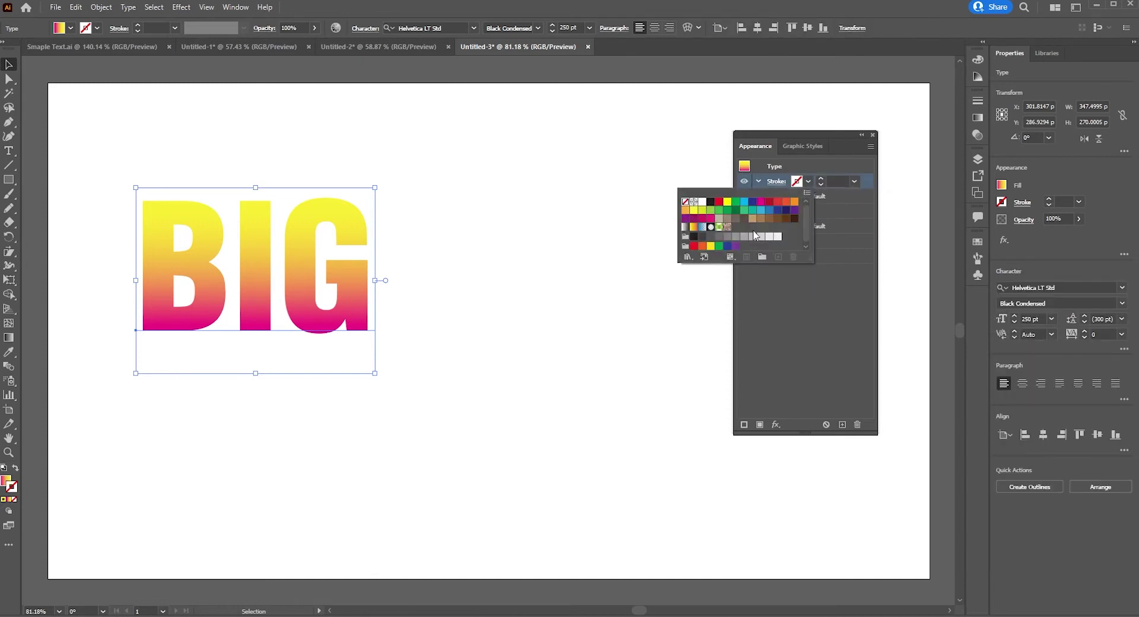
{"action": "left_click", "coordinate": [788, 211]}
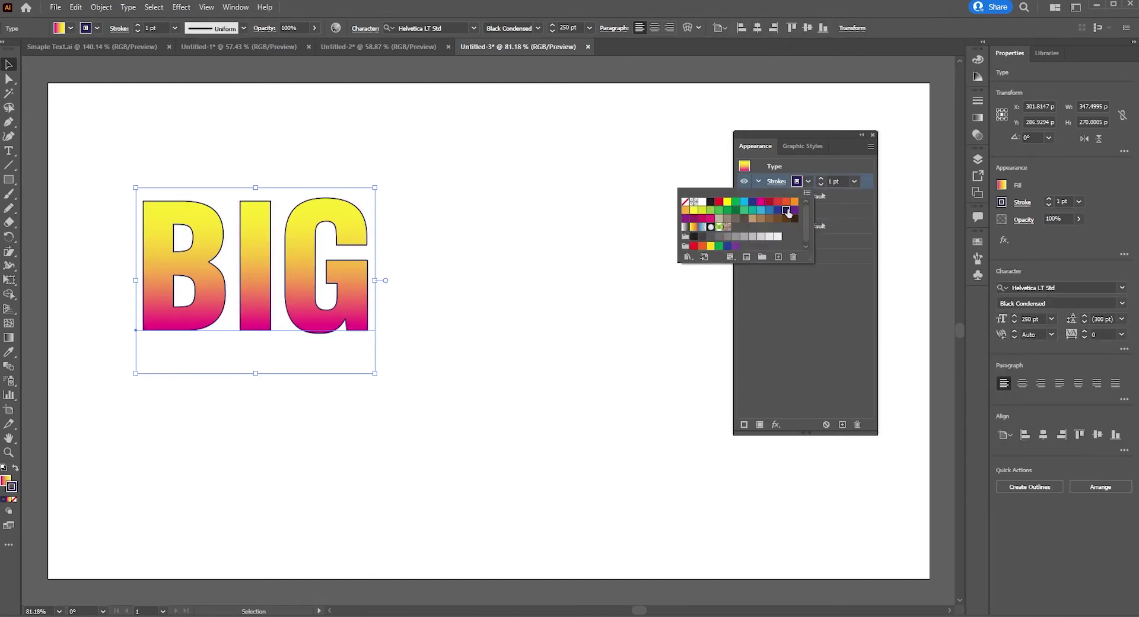
{"action": "left_click", "coordinate": [820, 322]}
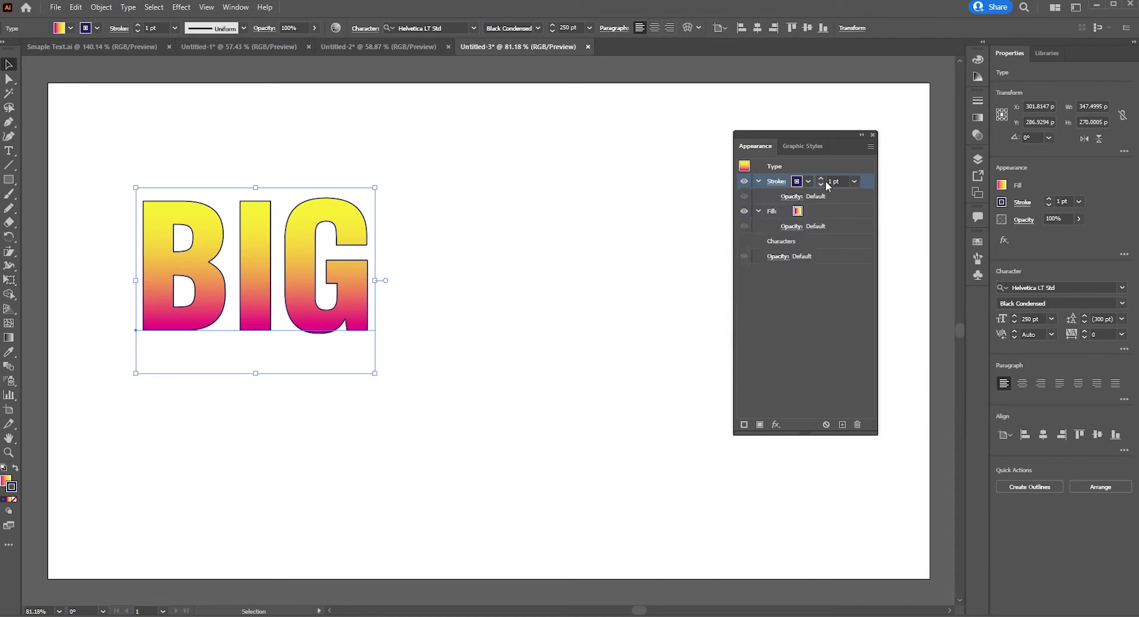
Move the stroke attribute below the fill in the text's appearance stack and collapse both attributes.
{"action": "left_click_drag", "start_coordinate": [867, 183], "coordinate": [860, 231]}
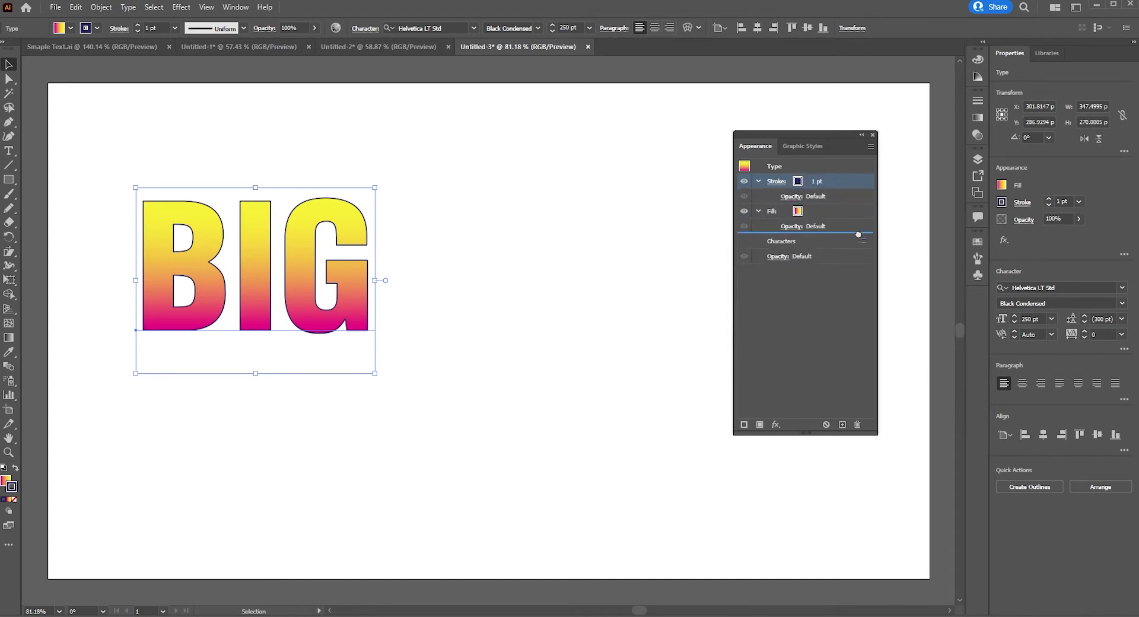
{"action": "left_click_drag", "start_coordinate": [857, 235], "coordinate": [852, 186]}
{"action": "mouse_move", "coordinate": [855, 180]}
{"action": "left_mouse_down"}
{"action": "mouse_move", "coordinate": [848, 234]}
{"action": "mouse_move", "coordinate": [828, 232]}
{"action": "mouse_move", "coordinate": [854, 232]}
{"action": "left_mouse_up"}
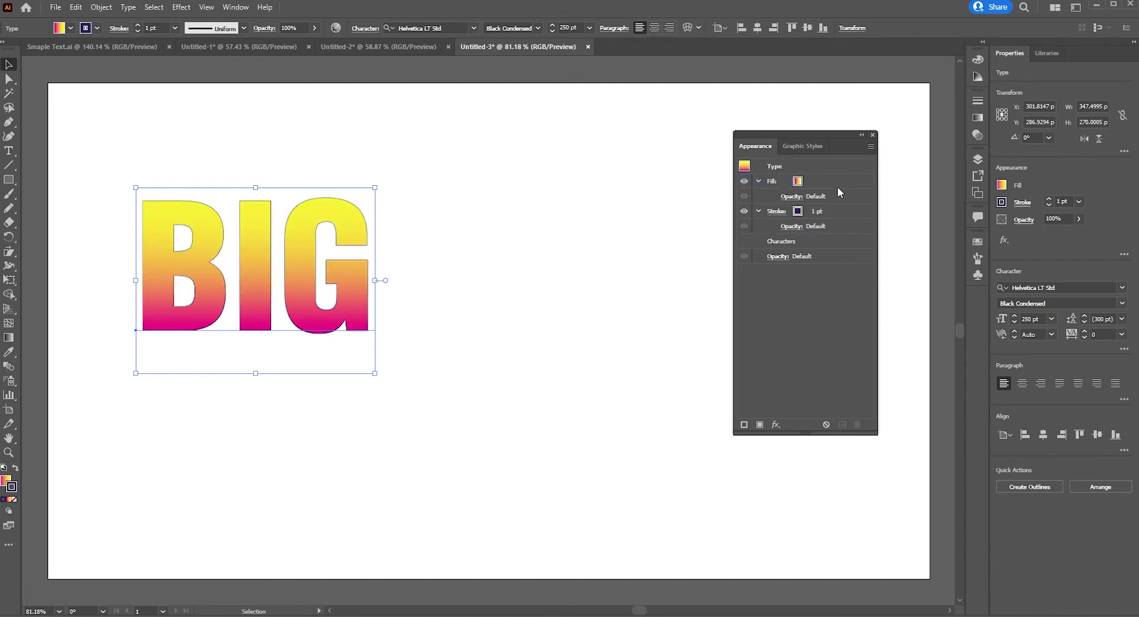
{"action": "left_click", "coordinate": [759, 181]}
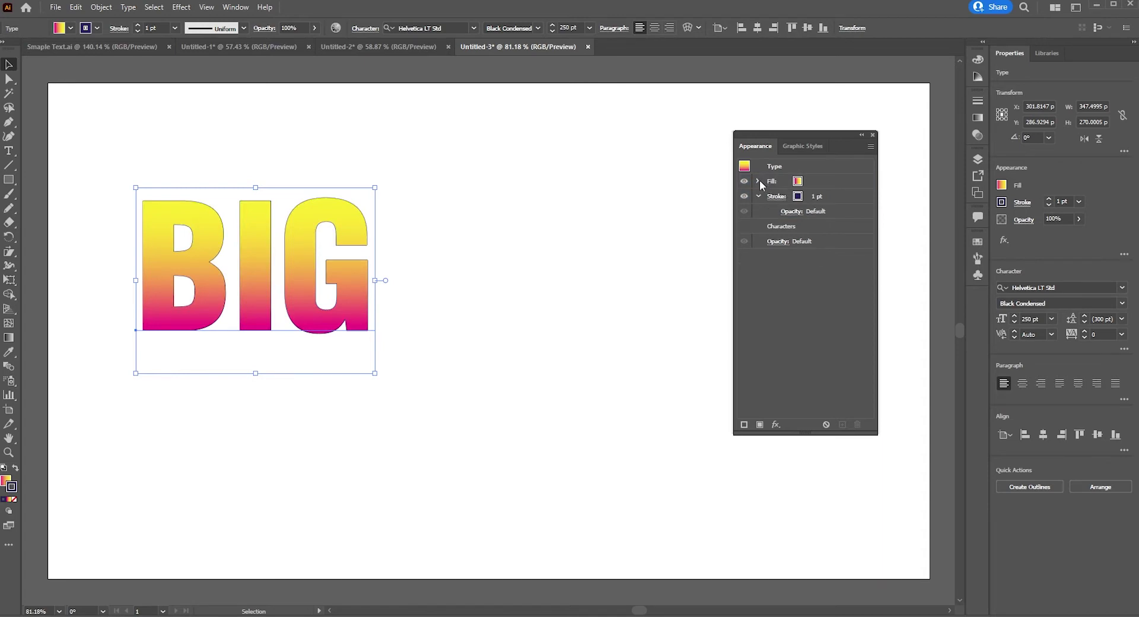
{"action": "left_click", "coordinate": [759, 196]}
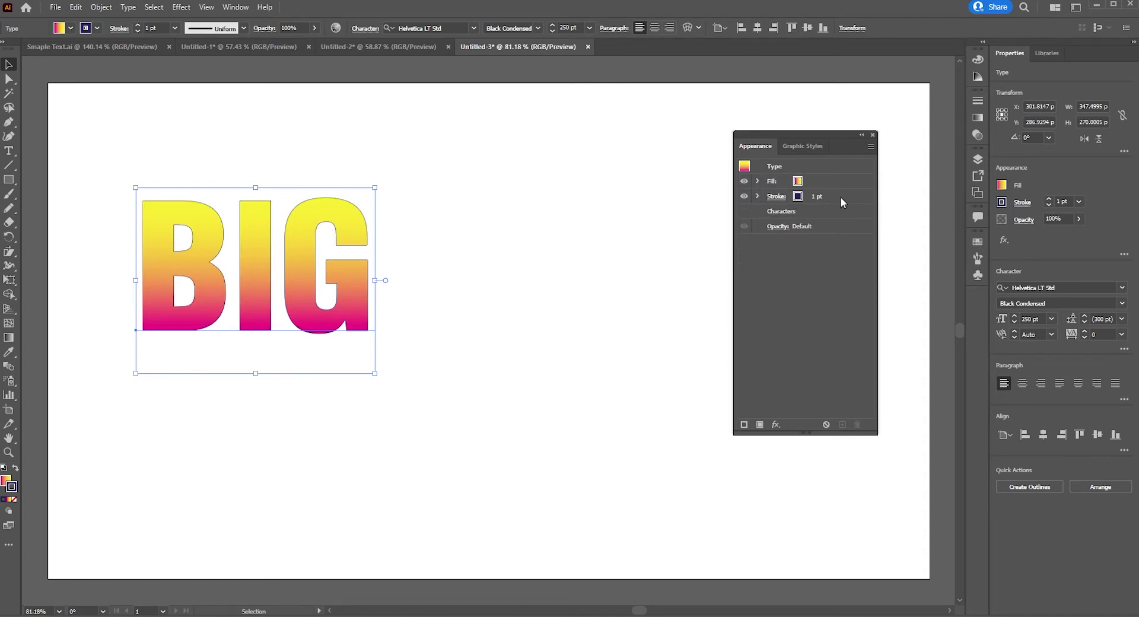
Set the weight of the text's dark stroke to 25 pt.
{"action": "left_click", "coordinate": [835, 194]}
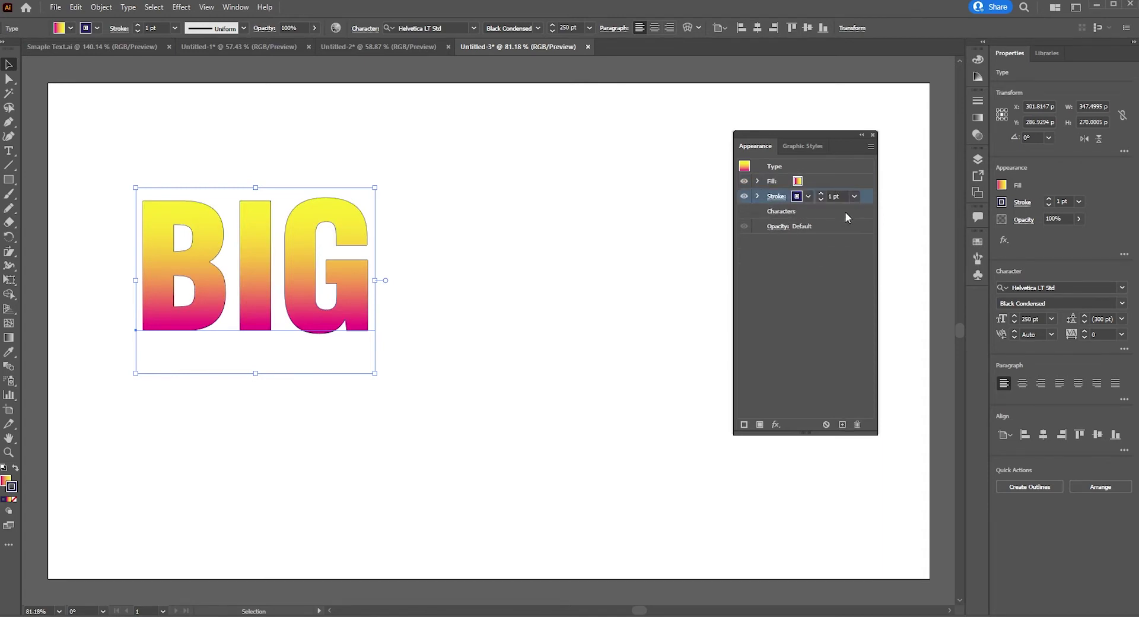
{"action": "left_click", "coordinate": [847, 195]}
{"action": "type", "text": "25"}
{"action": "key", "text": "Return"}
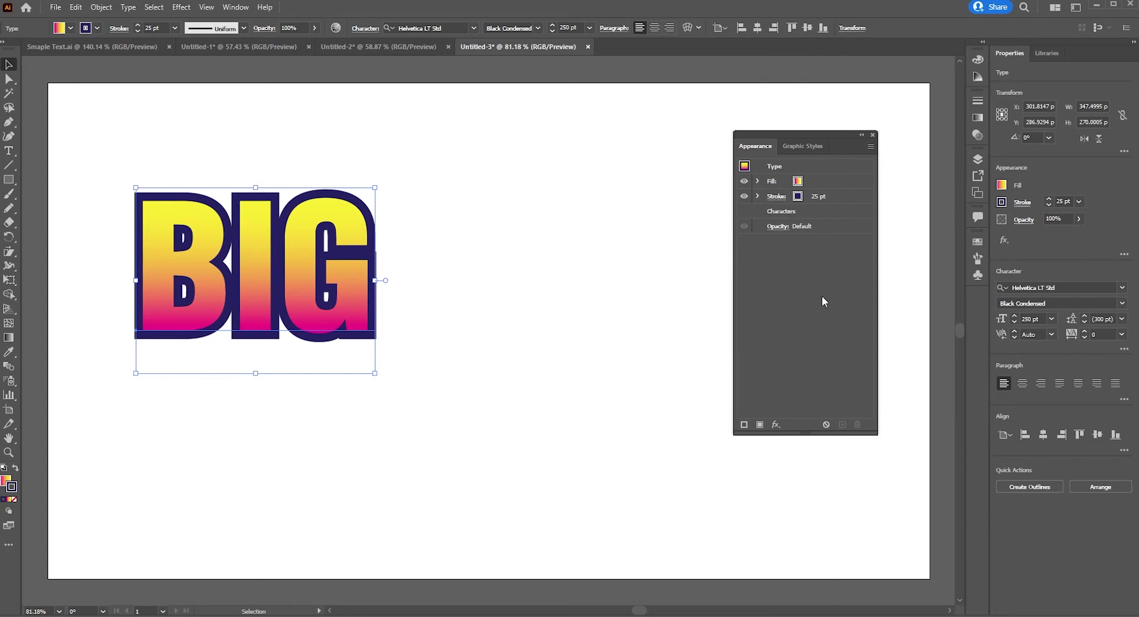
Add a Transform effect to the BIG text's stroke attribute with a 1 px horizontal and 1 px vertical move.
{"action": "left_click", "coordinate": [837, 196]}
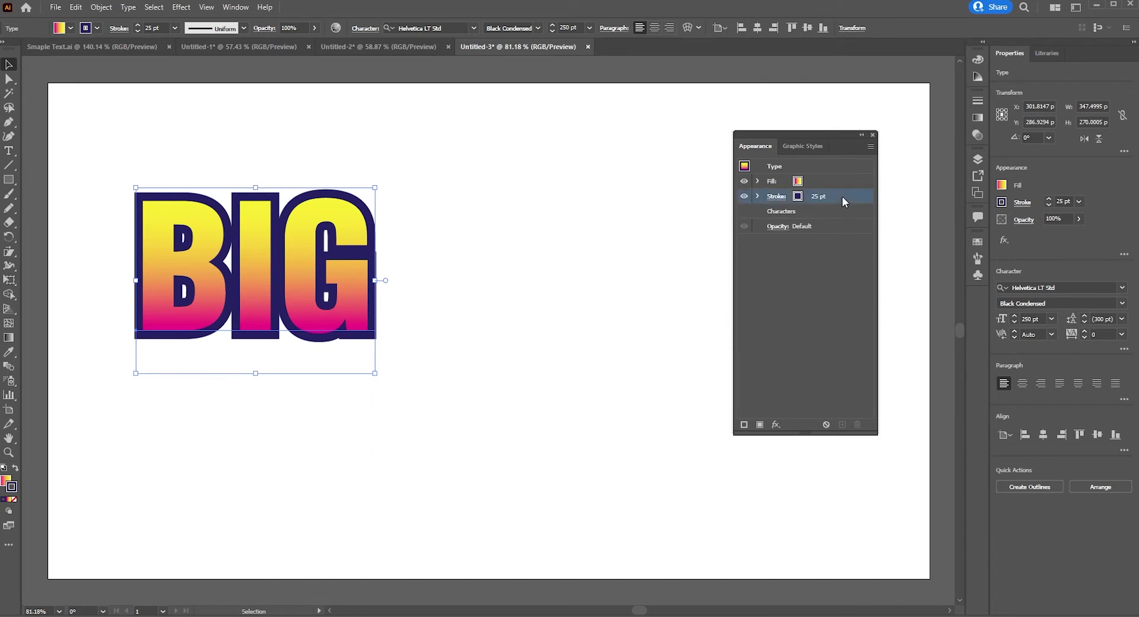
{"action": "left_click", "coordinate": [775, 425]}
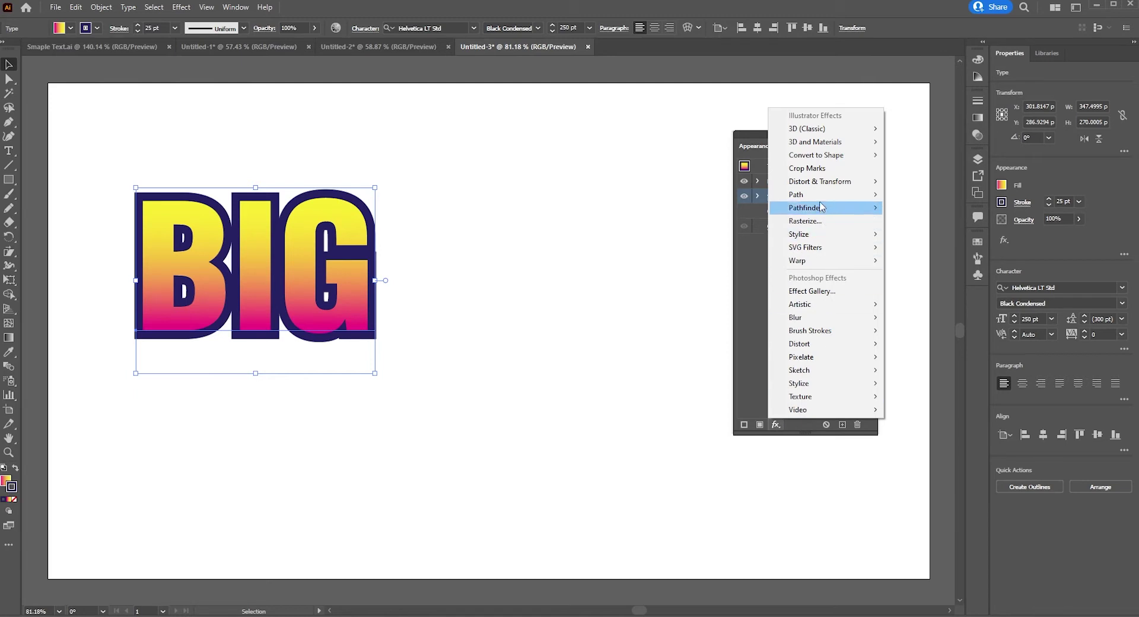
{"action": "mouse_move", "coordinate": [863, 182]}
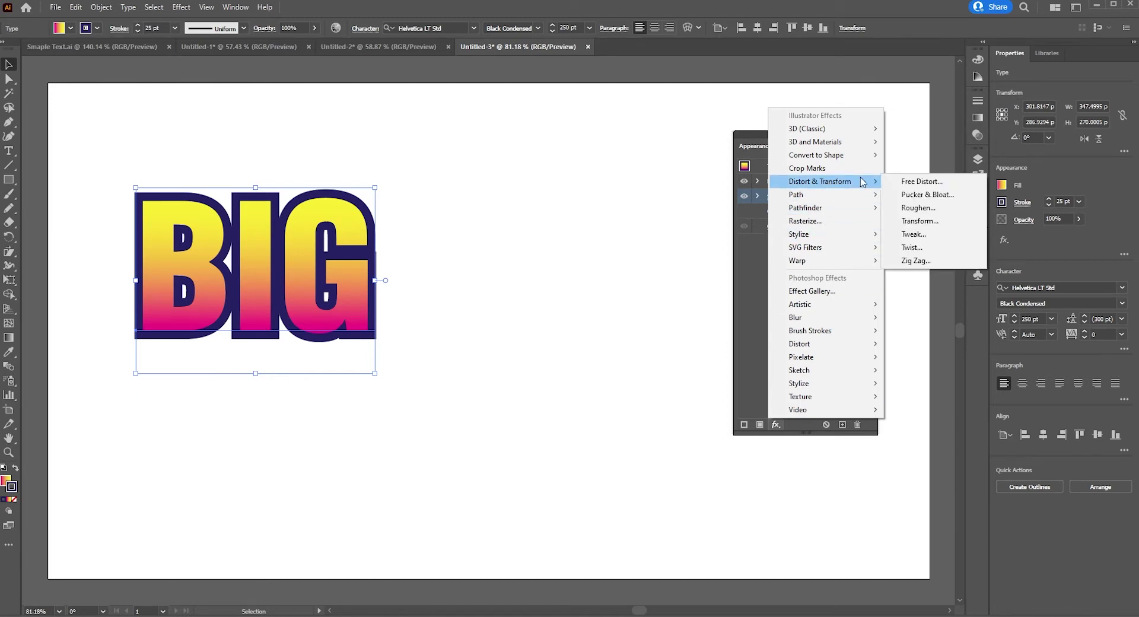
{"action": "left_click", "coordinate": [947, 224]}
{"action": "left_click_drag", "start_coordinate": [982, 247], "coordinate": [599, 156]}
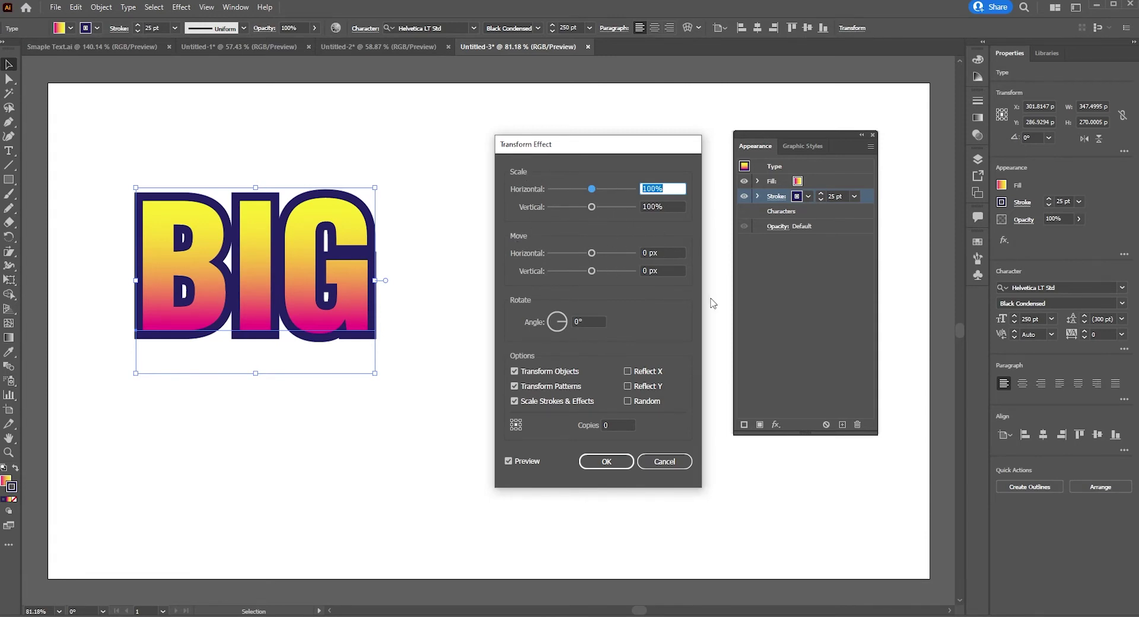
{"action": "left_click", "coordinate": [669, 254]}
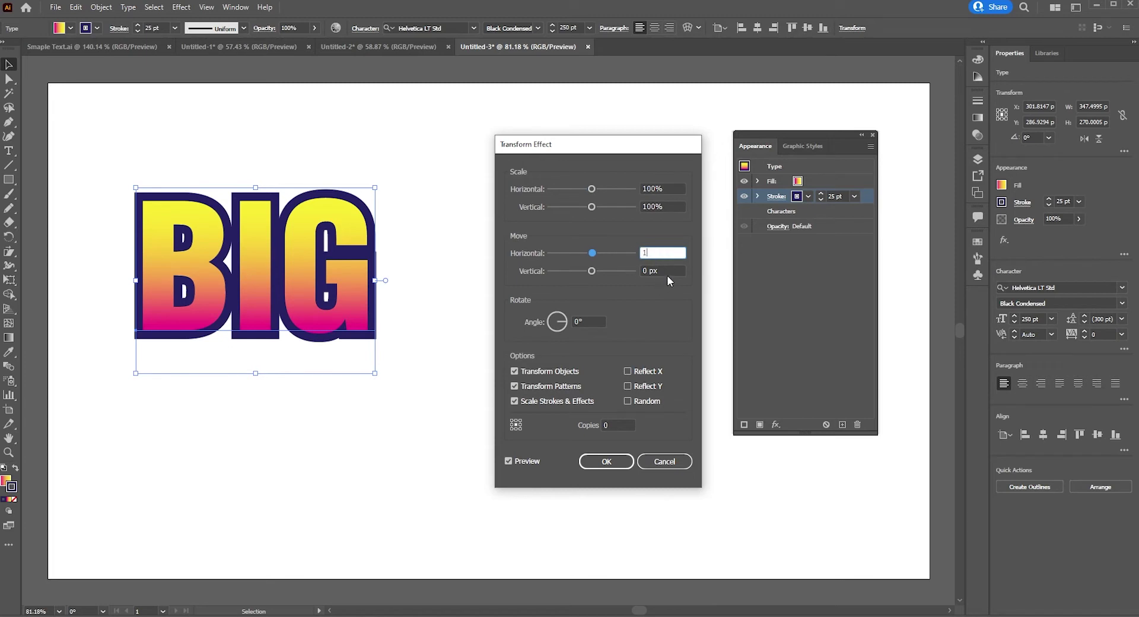
{"action": "key", "text": "Tab"}
{"action": "type", "text": "1"}
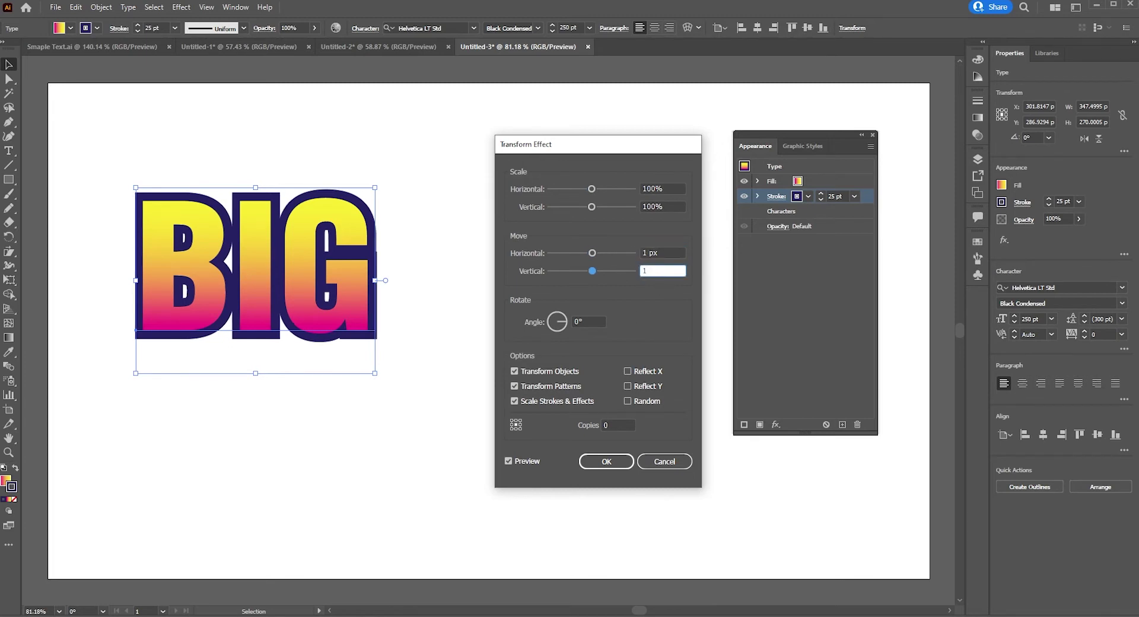
Set the stroke's Transform effect to 28 copies and apply it to build the extruded shadow.
{"action": "left_click", "coordinate": [632, 423]}
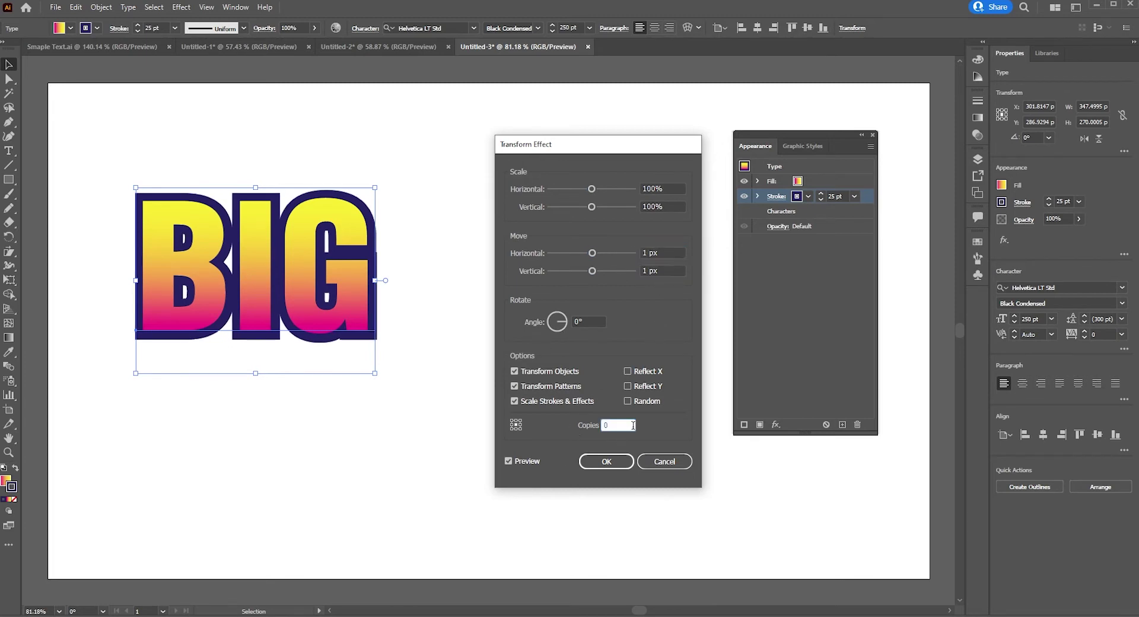
{"action": "key", "text": "Up"}
{"action": "key", "text": "Up"}
{"action": "key", "text": "Up"}
{"action": "key", "text": "Up"}
{"action": "key", "text": "Up"}
{"action": "key", "text": "Up"}
{"action": "key", "text": "Up"}
{"action": "key", "text": "Up"}
{"action": "key", "text": "Up"}
{"action": "key", "text": "Up"}
{"action": "key", "text": "Up"}
{"action": "key", "text": "Up"}
{"action": "key", "text": "Up"}
{"action": "key", "text": "Up"}
{"action": "key", "text": "Up"}
{"action": "key", "text": "Up"}
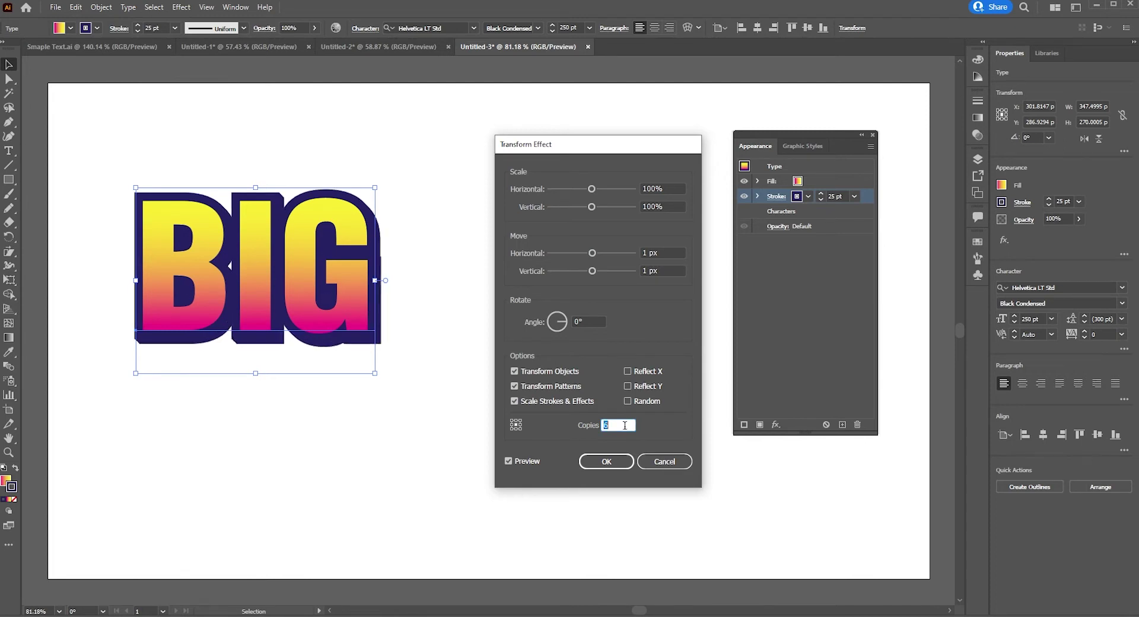
{"action": "key", "text": "Up"}
{"action": "key", "text": "Up"}
{"action": "key", "text": "Up"}
{"action": "key", "text": "Up"}
{"action": "key", "text": "Up"}
{"action": "key", "text": "Up"}
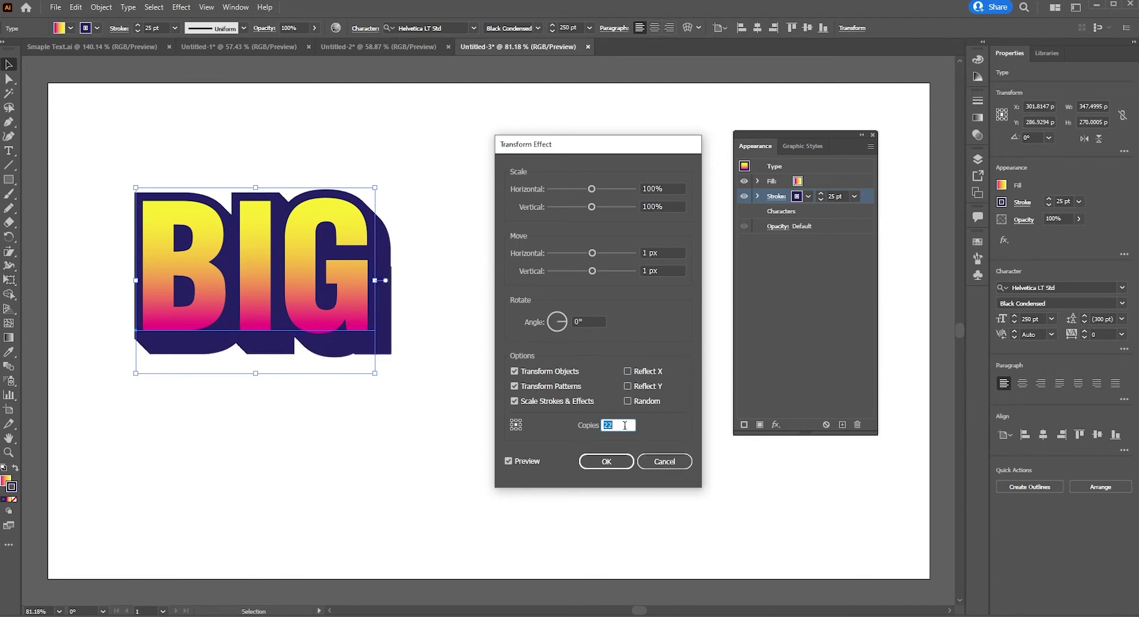
{"action": "key", "text": "Up"}
{"action": "key", "text": "Up"}
{"action": "key", "text": "Up"}
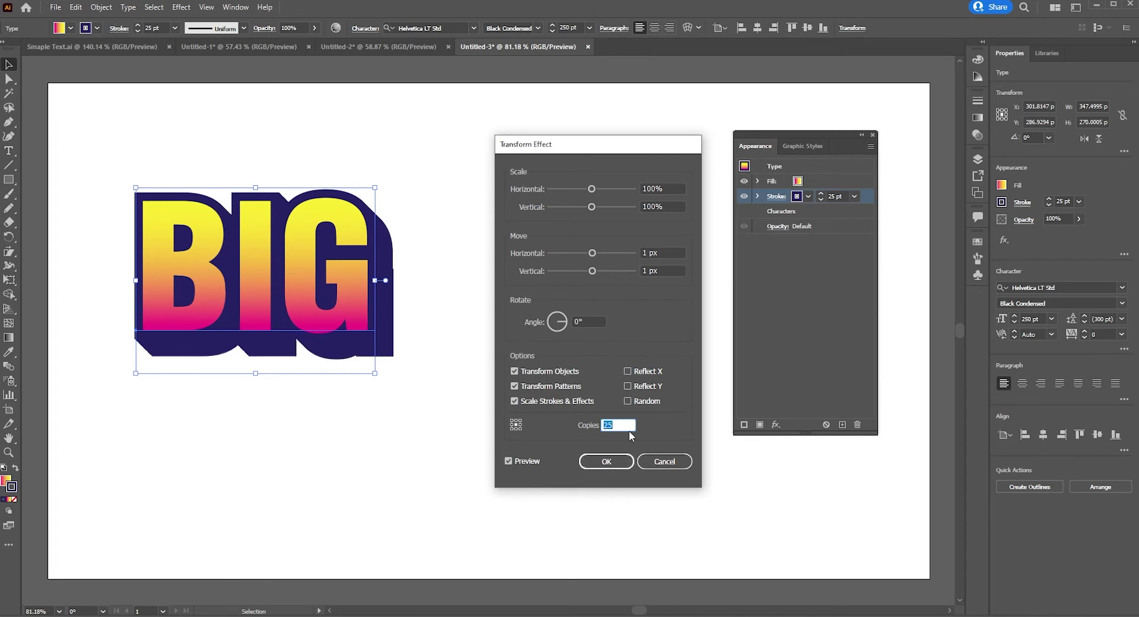
{"action": "type", "text": "30"}
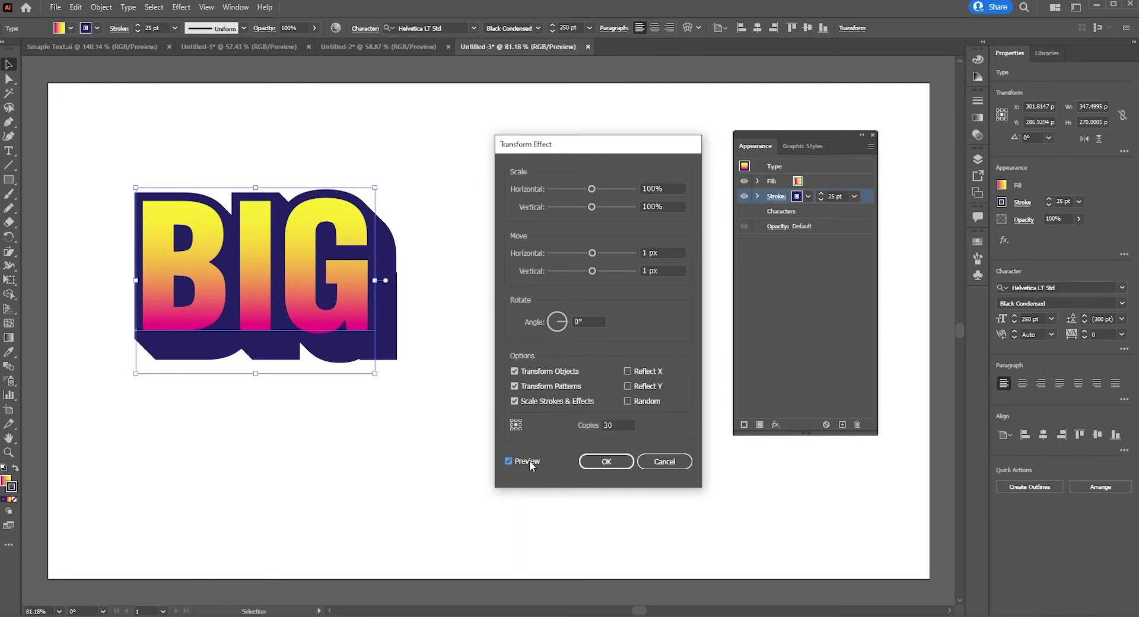
{"action": "key", "text": "Tab"}
{"action": "type", "text": "28"}
{"action": "left_click", "coordinate": [532, 461]}
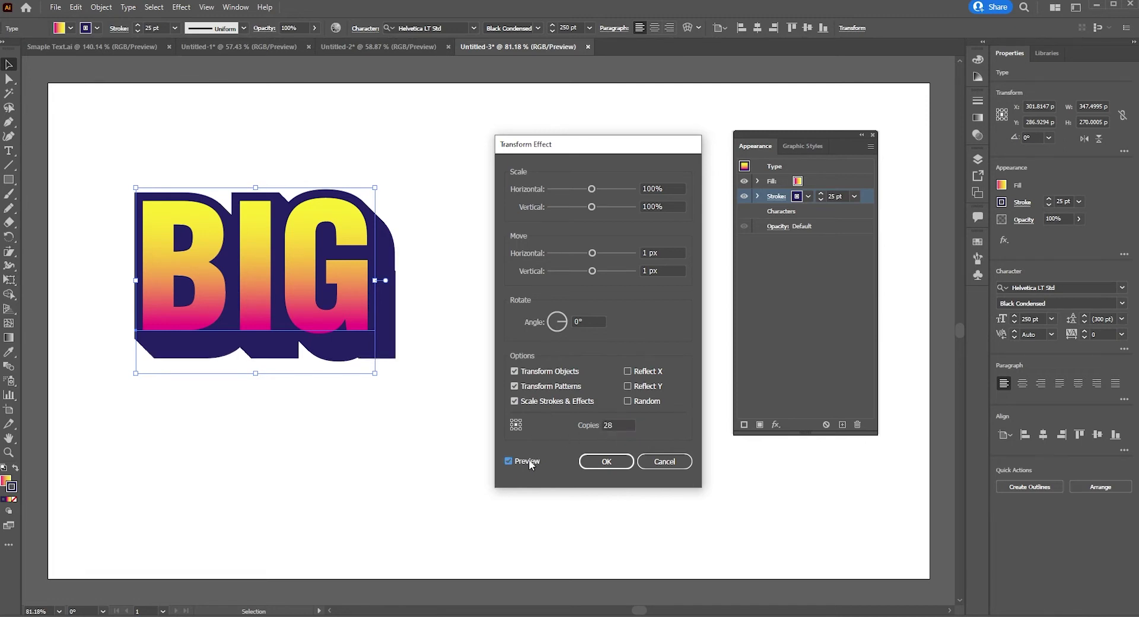
{"action": "left_click", "coordinate": [605, 462]}
Move the BIG text slightly up and to the right on the artboard and give its stroke round-join corners.
{"action": "left_click_drag", "start_coordinate": [214, 306], "coordinate": [399, 405]}
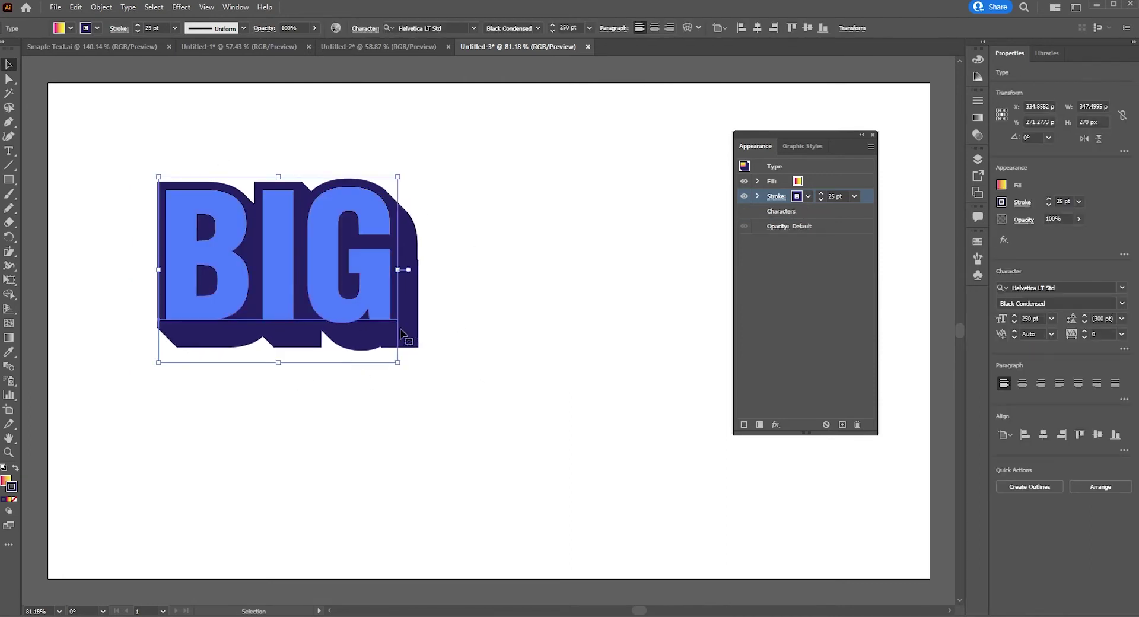
{"action": "left_click", "coordinate": [775, 197]}
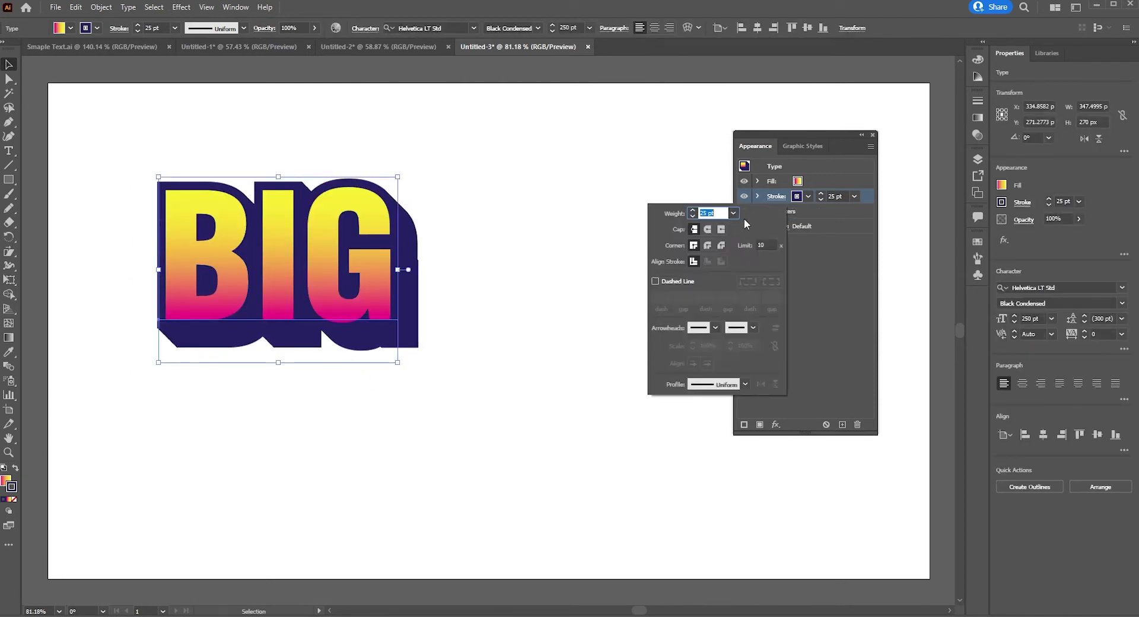
{"action": "left_click", "coordinate": [708, 245]}
{"action": "left_click", "coordinate": [850, 310]}
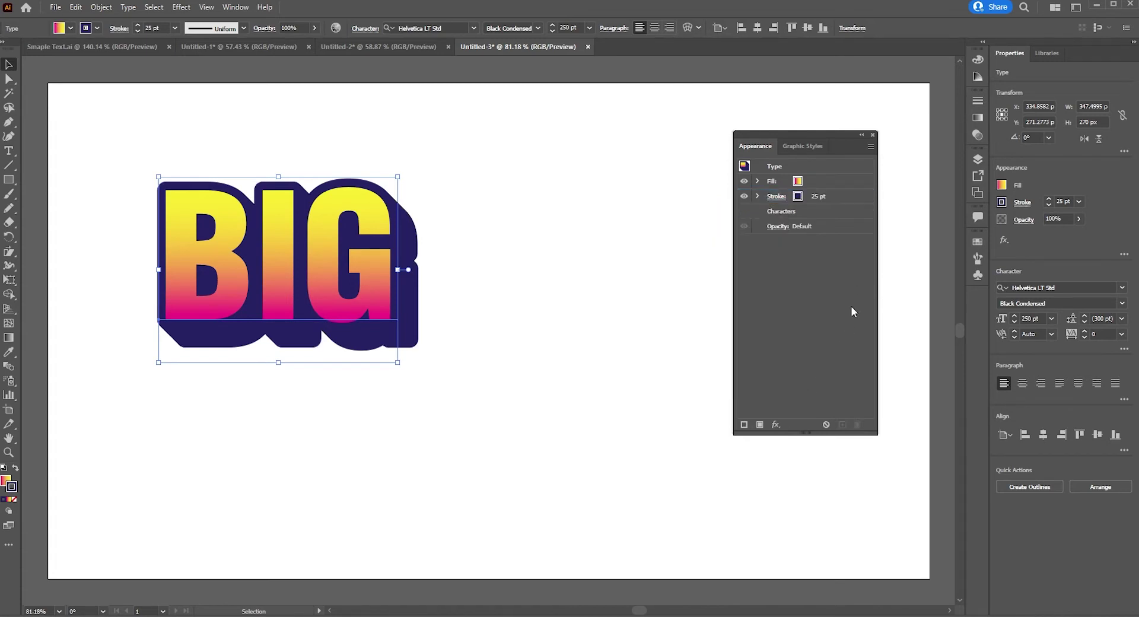
Duplicate the gradient fill attribute of the BIG text.
{"action": "left_click", "coordinate": [493, 227]}
{"action": "left_click_drag", "start_coordinate": [561, 181], "coordinate": [199, 397]}
{"action": "left_click_drag", "start_coordinate": [620, 142], "coordinate": [157, 383]}
{"action": "left_click", "coordinate": [847, 176]}
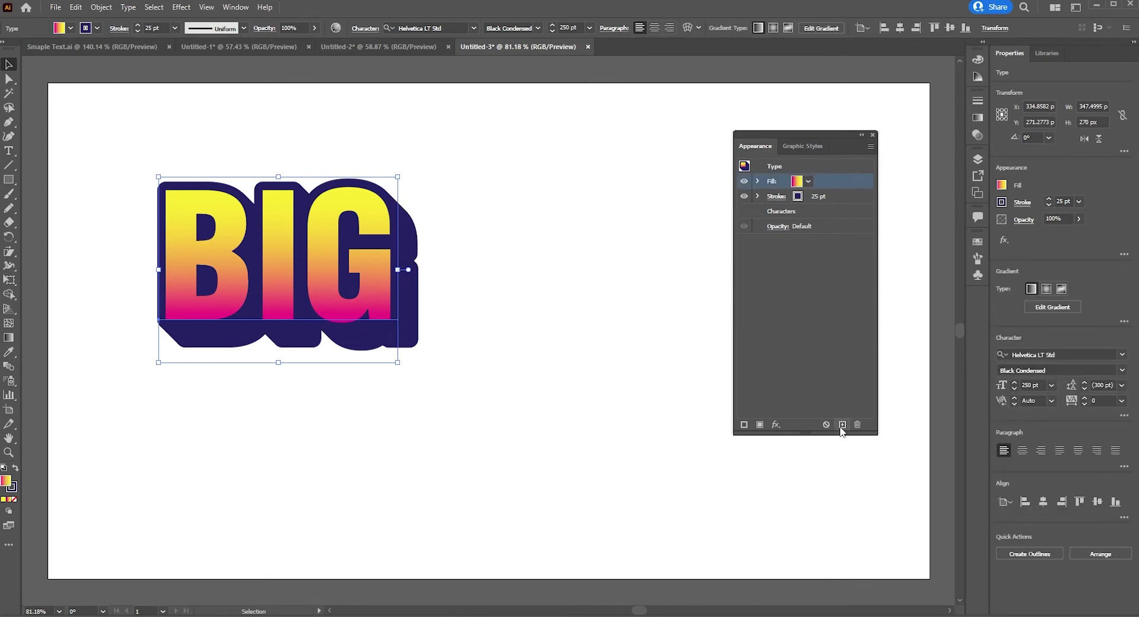
{"action": "left_click", "coordinate": [842, 425]}
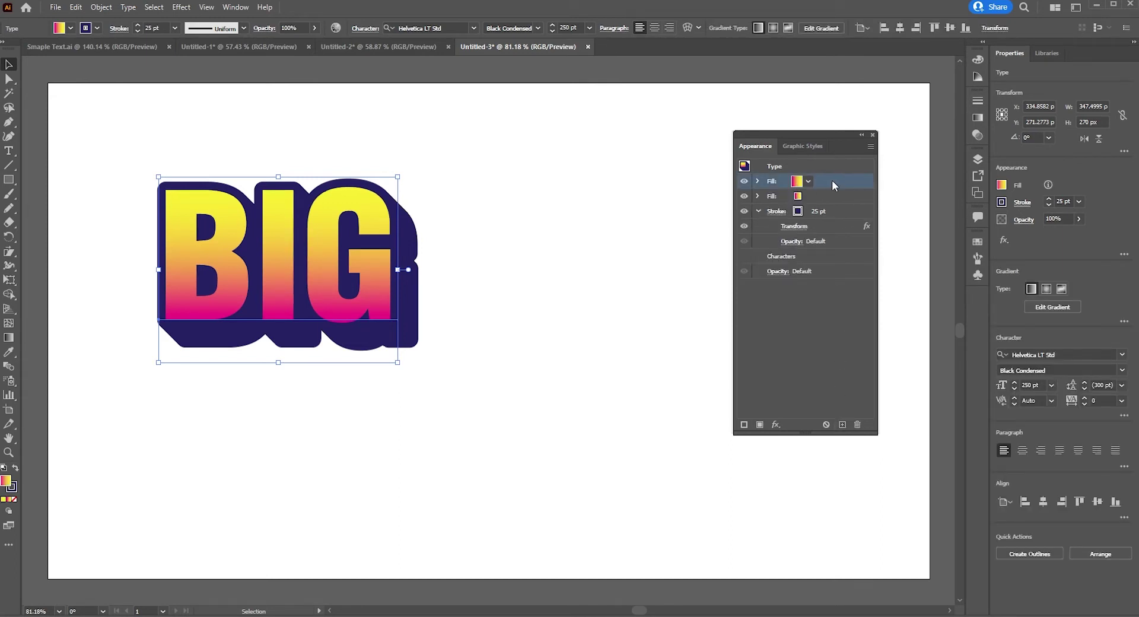
Open the Basic Graphics_Dots pattern library for the upper fill and place it clear of the appearance attributes.
{"action": "left_click", "coordinate": [810, 182]}
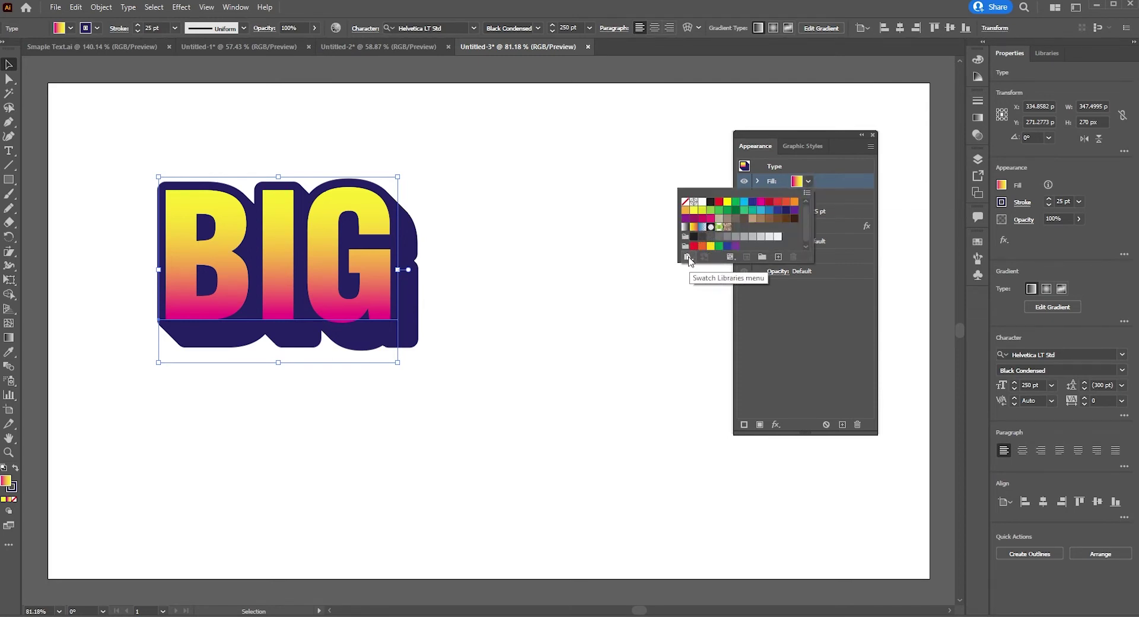
{"action": "left_click", "coordinate": [689, 259]}
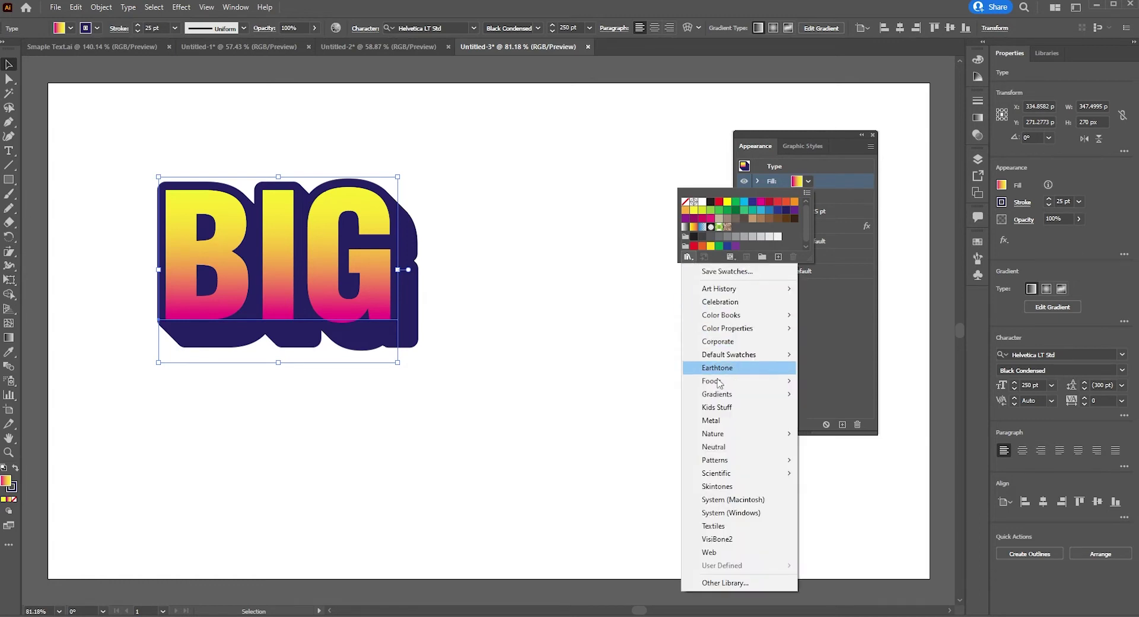
{"action": "mouse_move", "coordinate": [731, 465]}
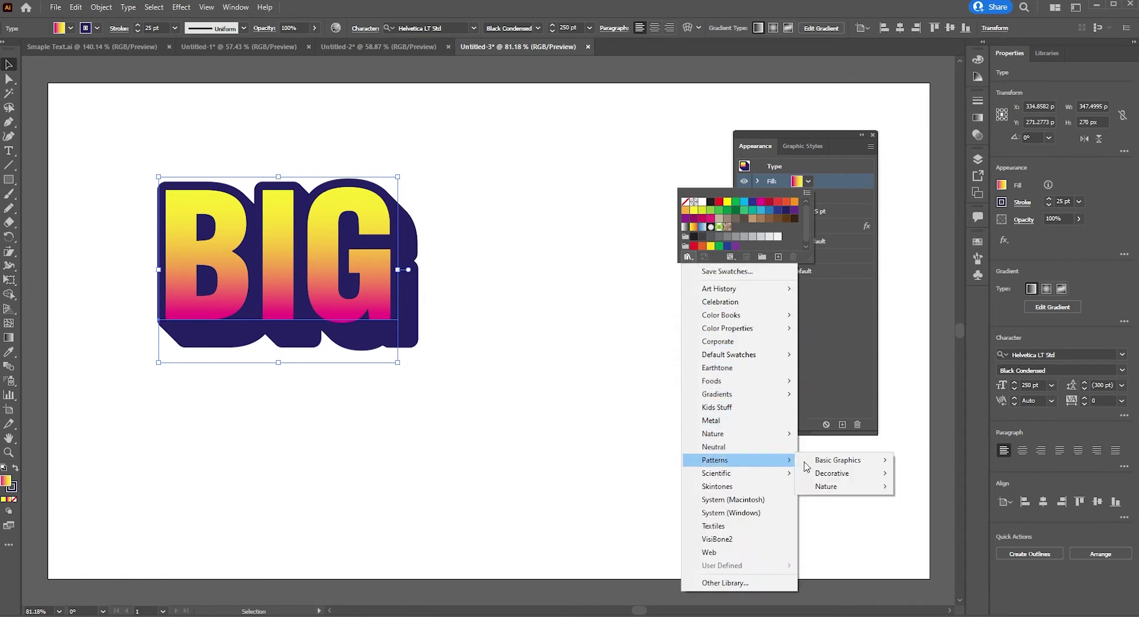
{"action": "mouse_move", "coordinate": [876, 467]}
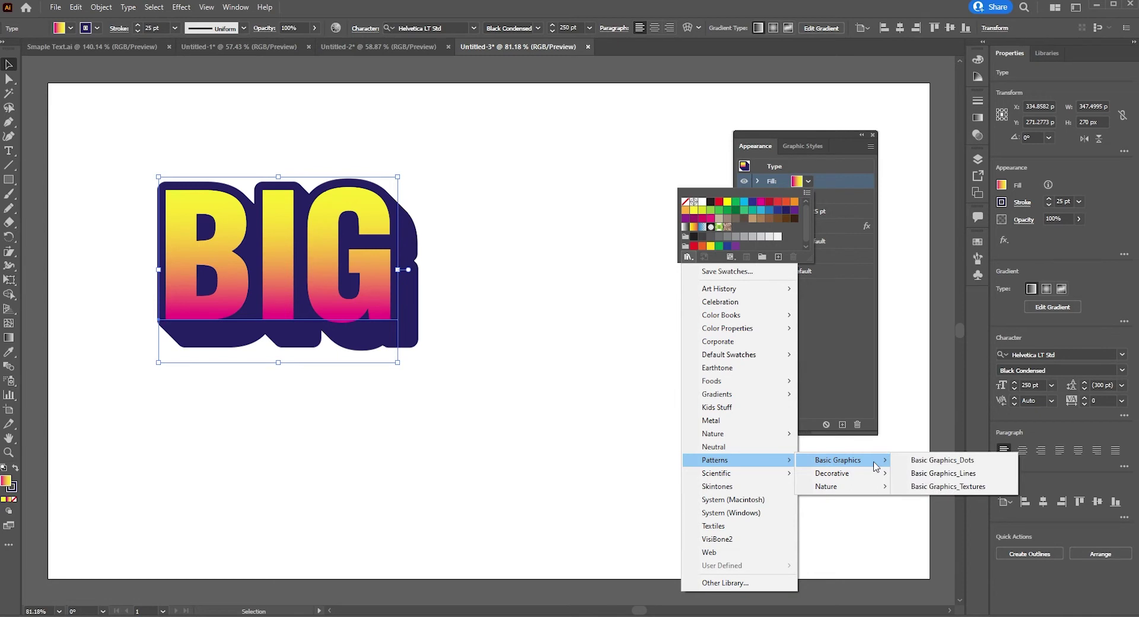
{"action": "left_click", "coordinate": [977, 461]}
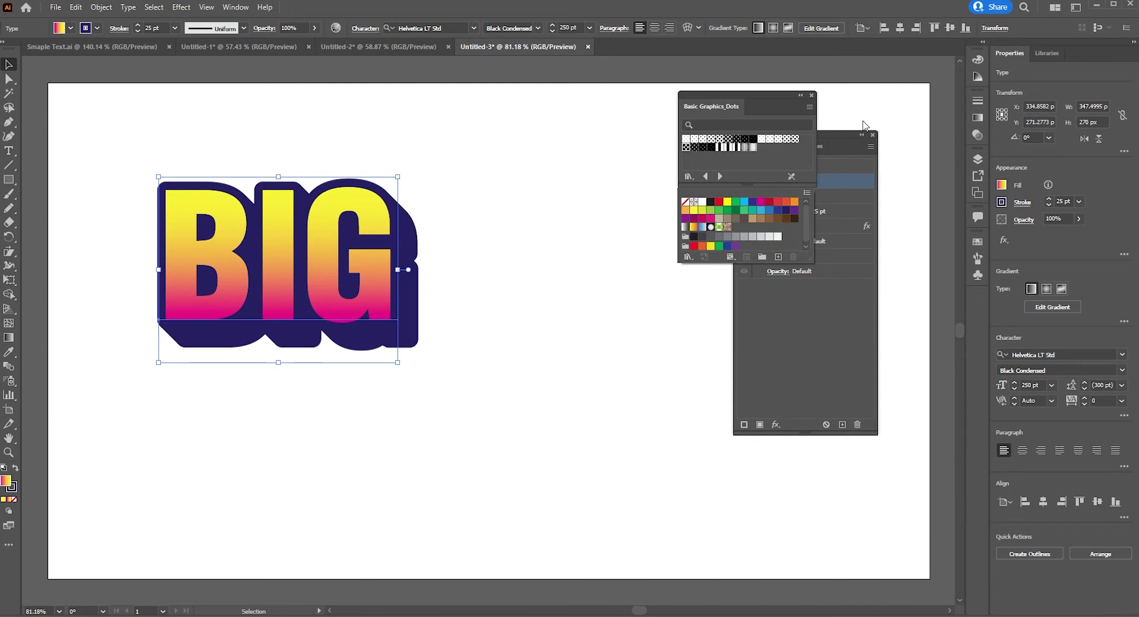
{"action": "left_click", "coordinate": [768, 98]}
{"action": "left_click_drag", "start_coordinate": [751, 101], "coordinate": [607, 138]}
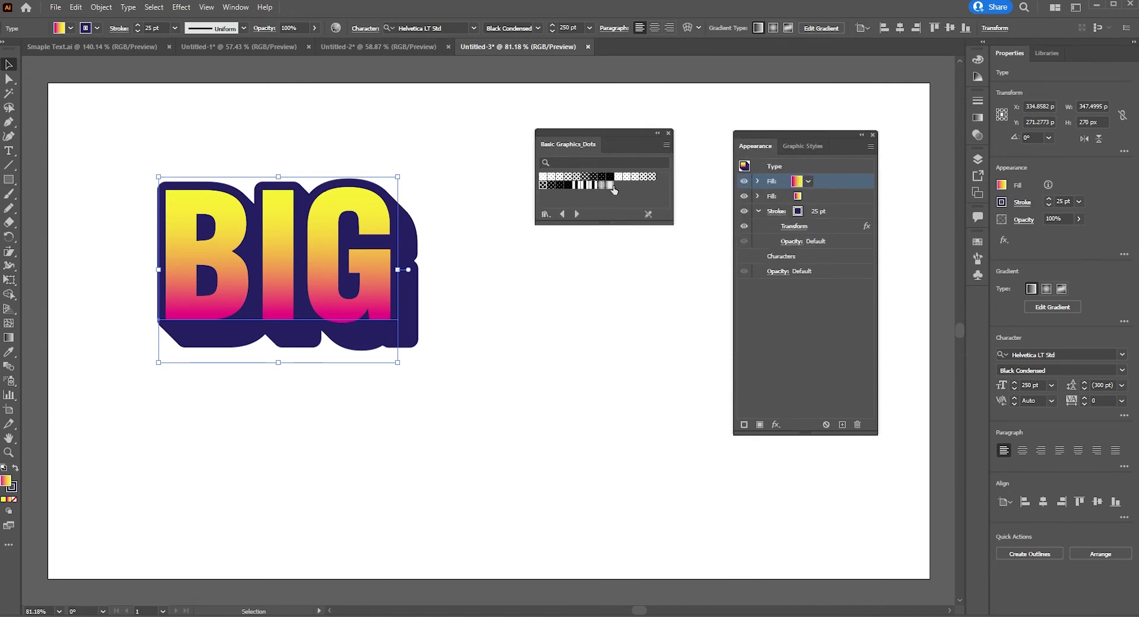
Apply the last fading dot pattern in the library to the upper fill and close the library.
{"action": "left_click", "coordinate": [610, 186]}
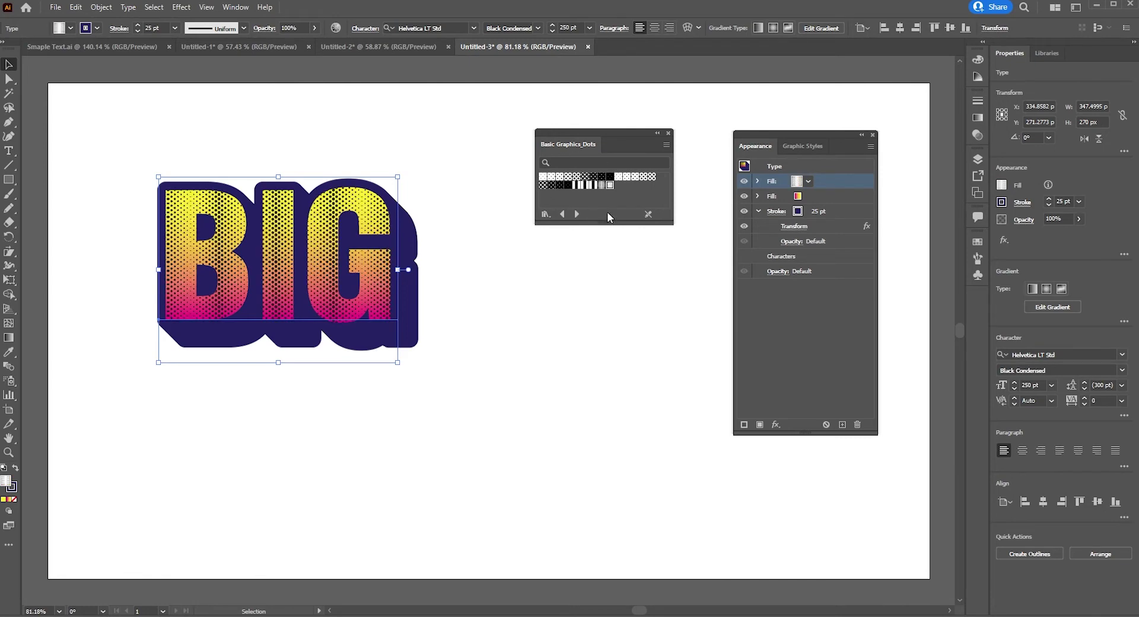
{"action": "left_click", "coordinate": [602, 185]}
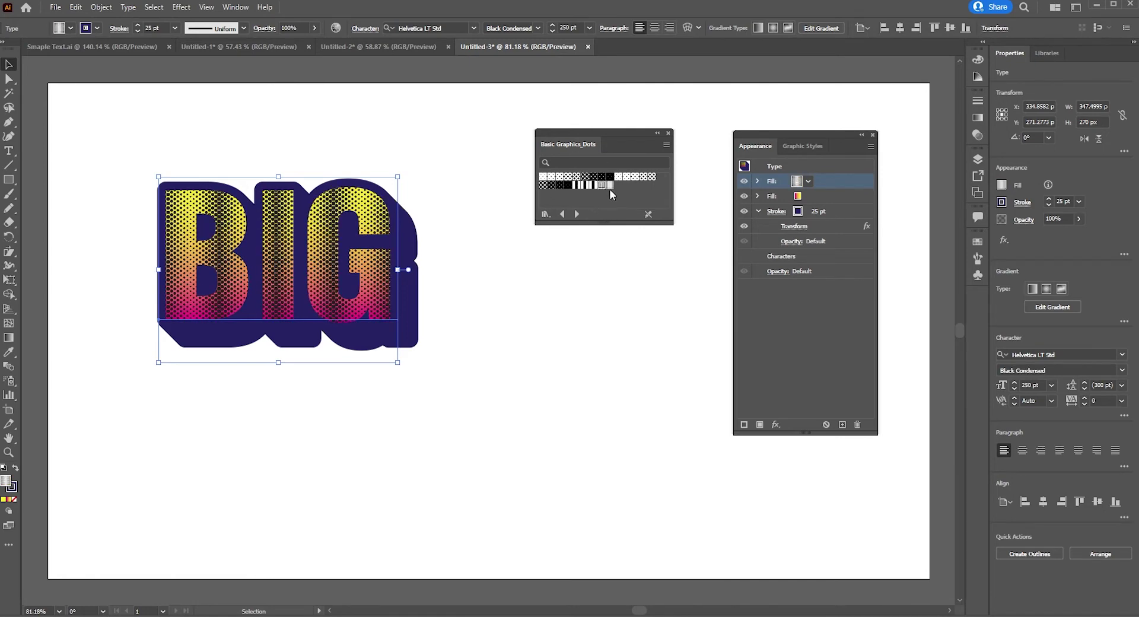
{"action": "left_click", "coordinate": [610, 186]}
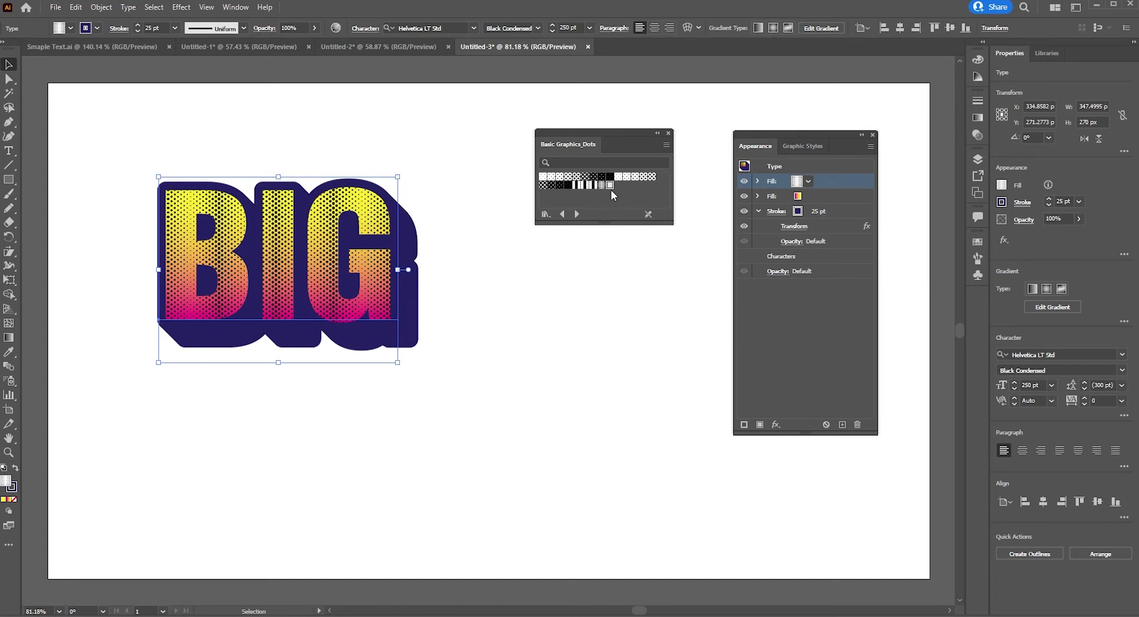
{"action": "left_click", "coordinate": [611, 188]}
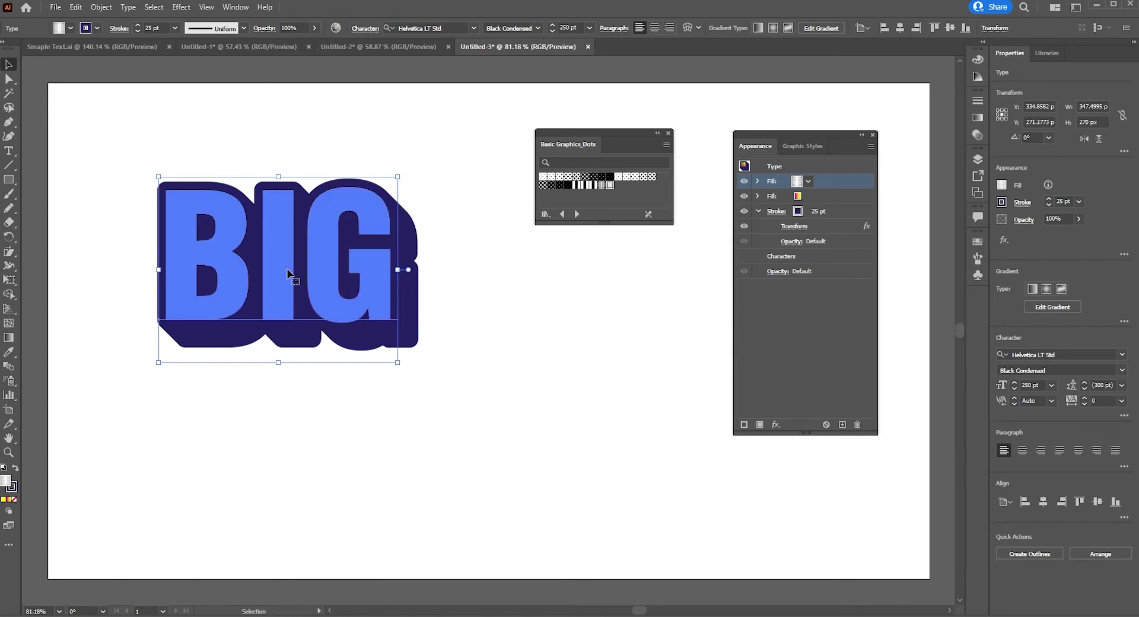
{"action": "left_click", "coordinate": [669, 134]}
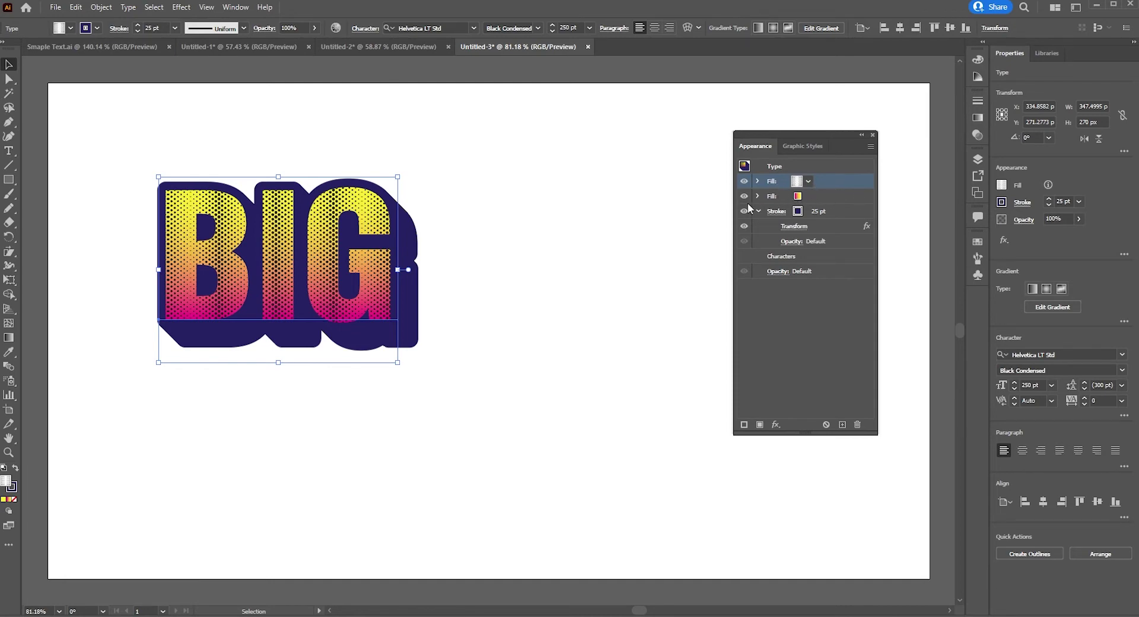
{"action": "left_click", "coordinate": [745, 181]}
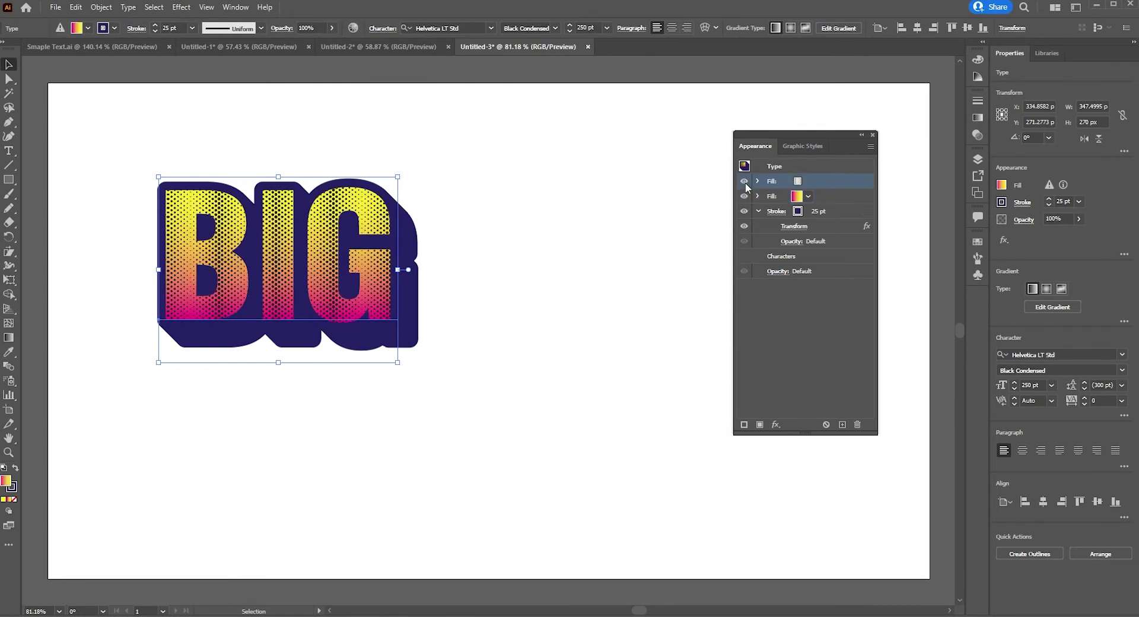
{"action": "left_click", "coordinate": [745, 182]}
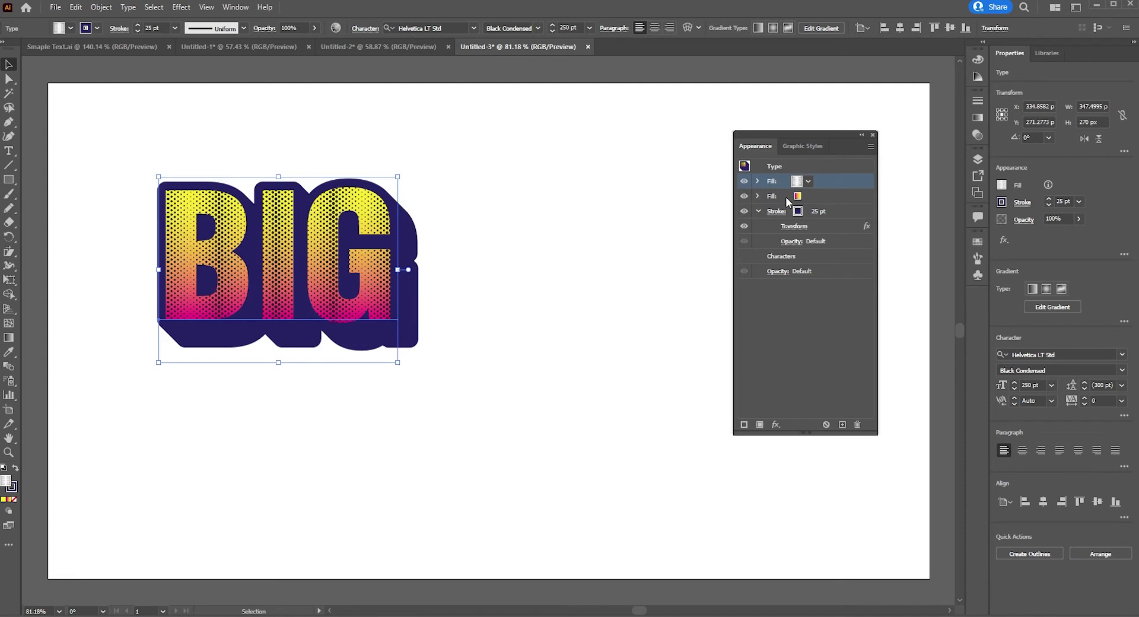
Set the blending mode of the upper dot pattern fill to Color Dodge.
{"action": "left_click", "coordinate": [758, 181]}
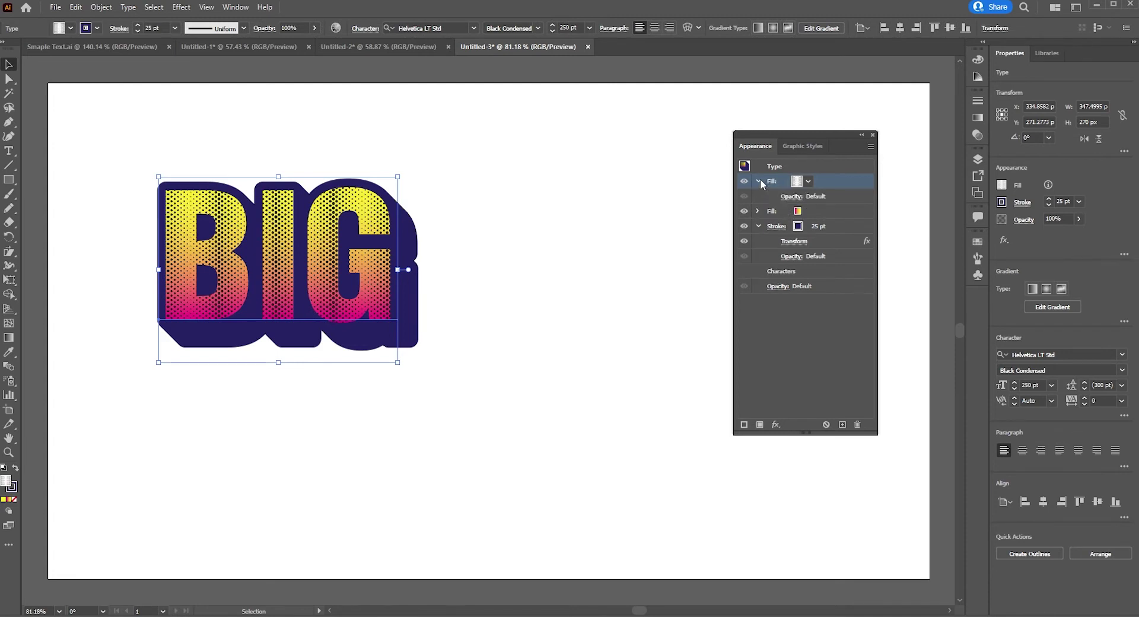
{"action": "left_click", "coordinate": [796, 198]}
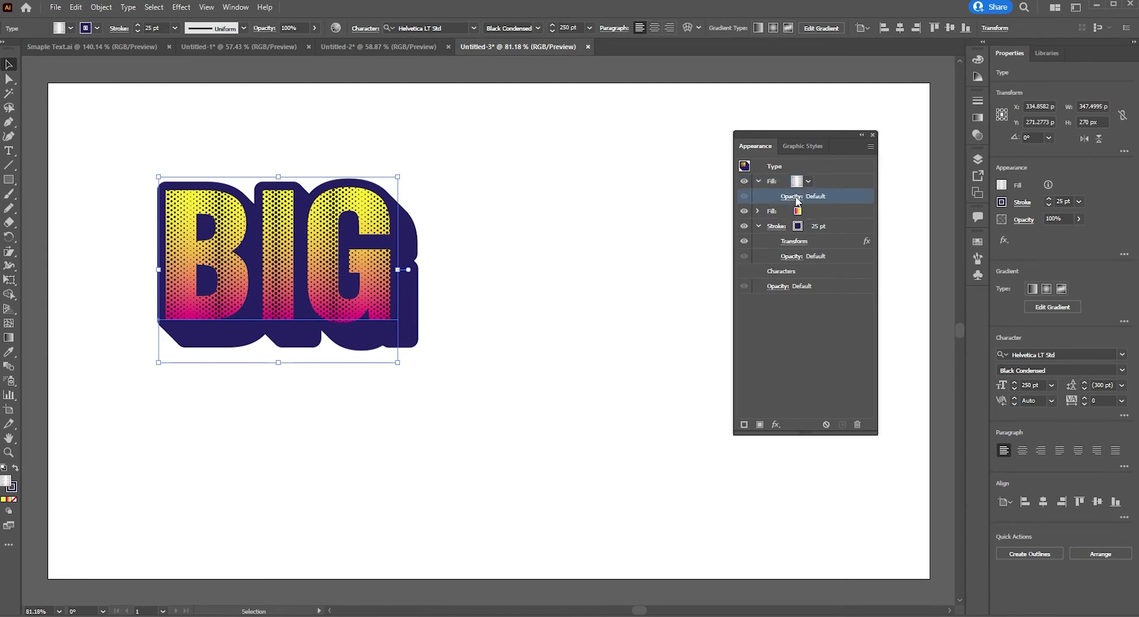
{"action": "left_click", "coordinate": [795, 197]}
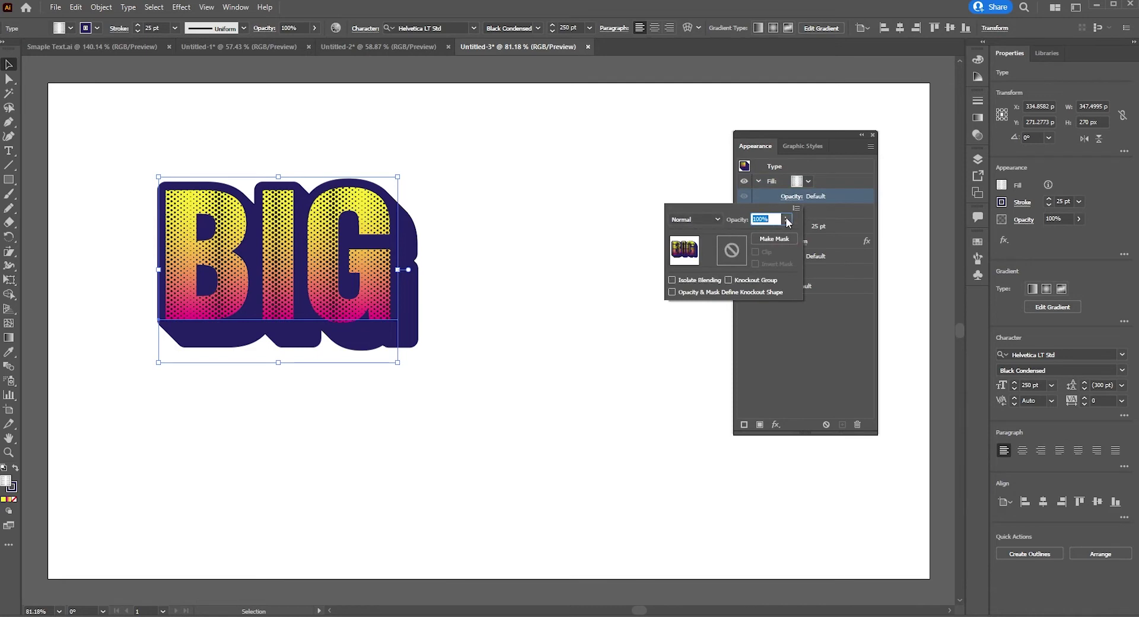
{"action": "left_click", "coordinate": [716, 220]}
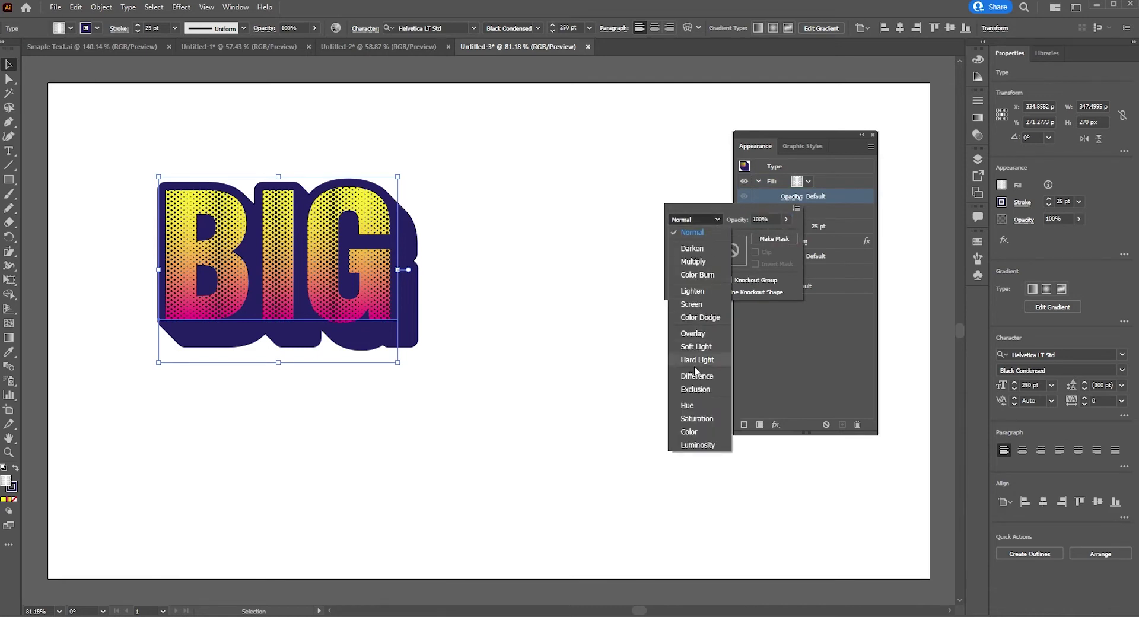
{"action": "left_click", "coordinate": [700, 305]}
{"action": "left_click", "coordinate": [702, 219]}
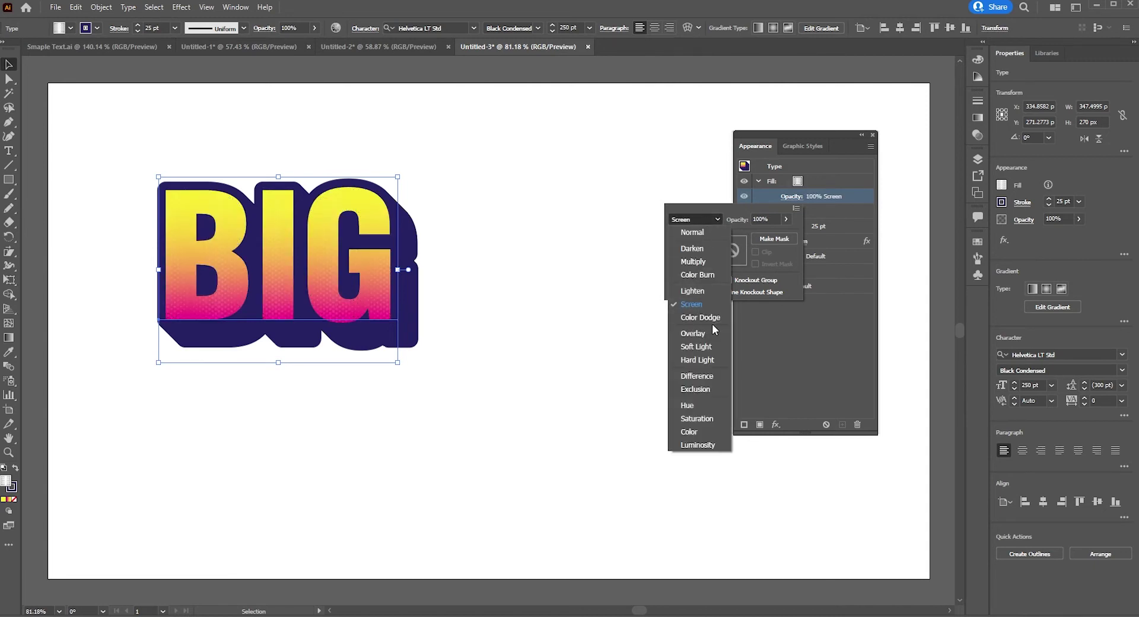
{"action": "left_click", "coordinate": [713, 319]}
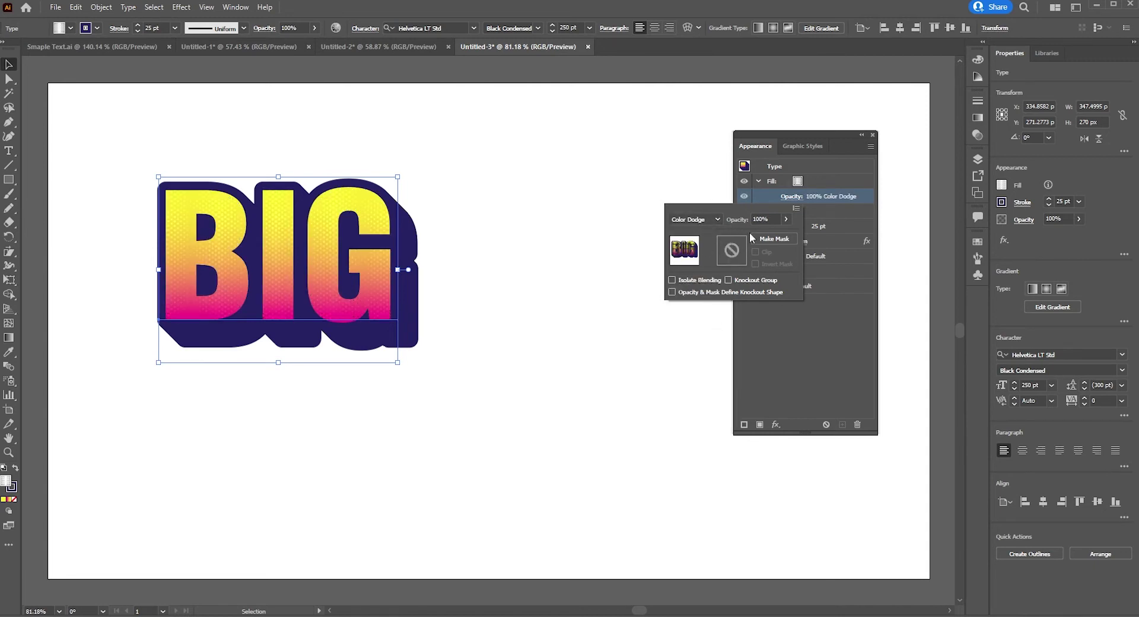
{"action": "left_click", "coordinate": [347, 293]}
{"action": "left_click", "coordinate": [330, 235], "text": "ctrl"}
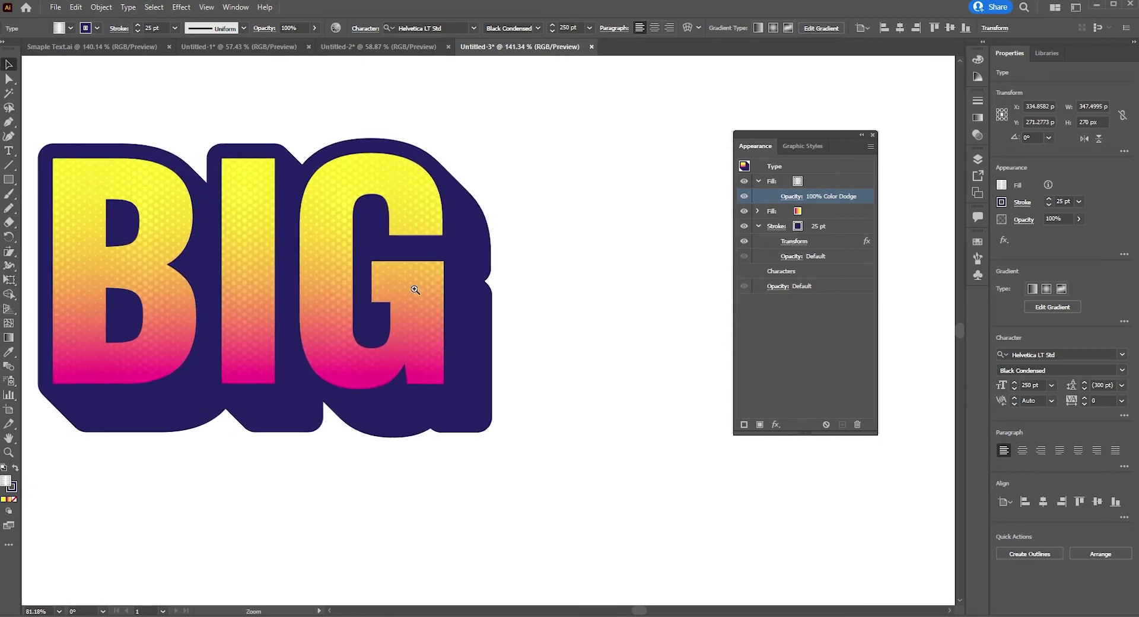
{"action": "left_click", "coordinate": [472, 244], "text": "ctrl+alt"}
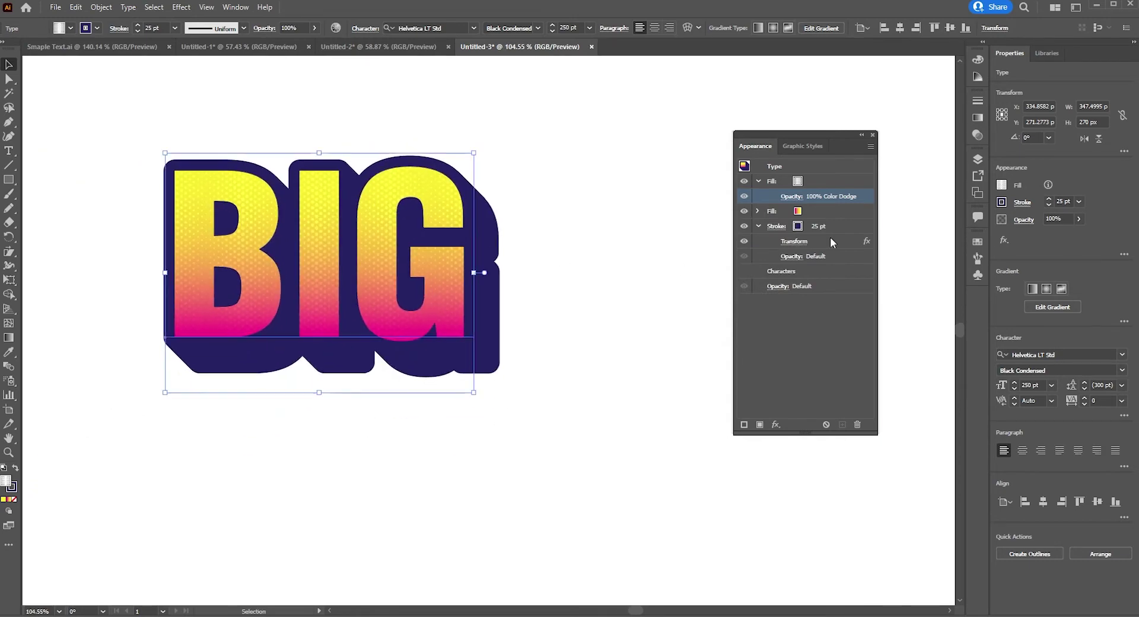
Try the Screen blending mode on the dot pattern fill, and return it to Color Dodge.
{"action": "left_click", "coordinate": [792, 197]}
{"action": "left_click", "coordinate": [694, 219]}
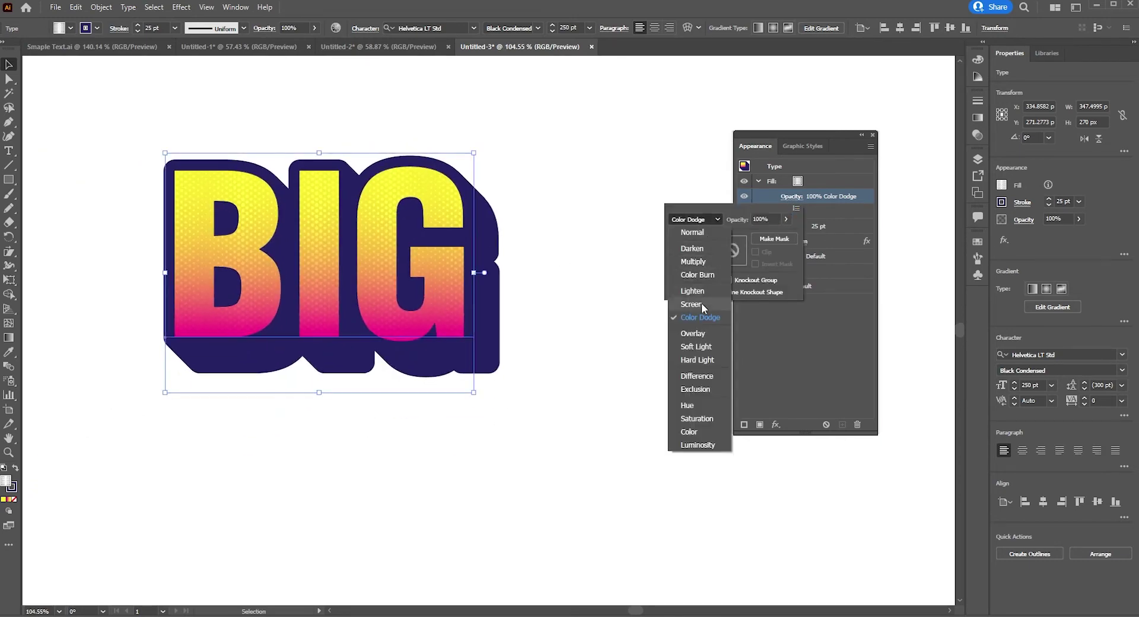
{"action": "left_click", "coordinate": [676, 298]}
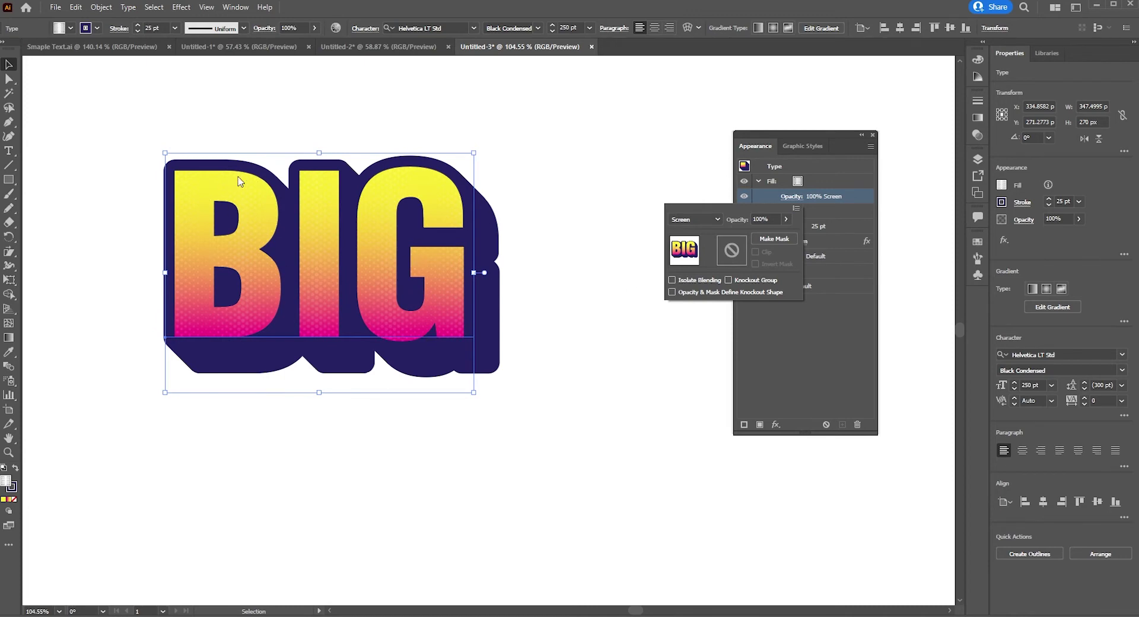
{"action": "left_click", "coordinate": [706, 220]}
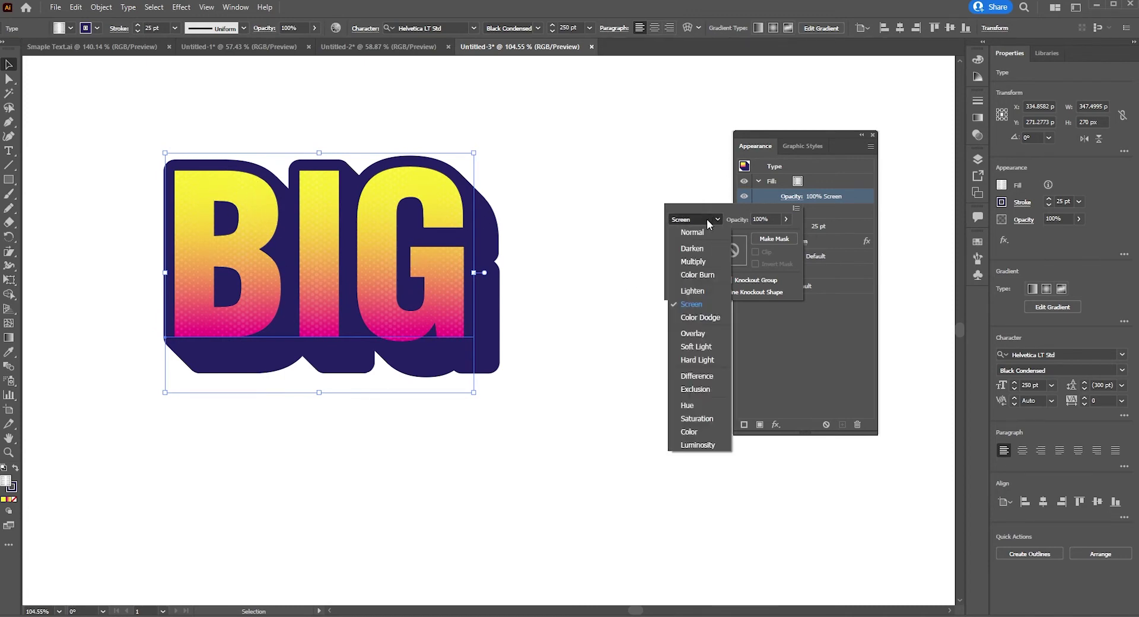
{"action": "left_click", "coordinate": [720, 319]}
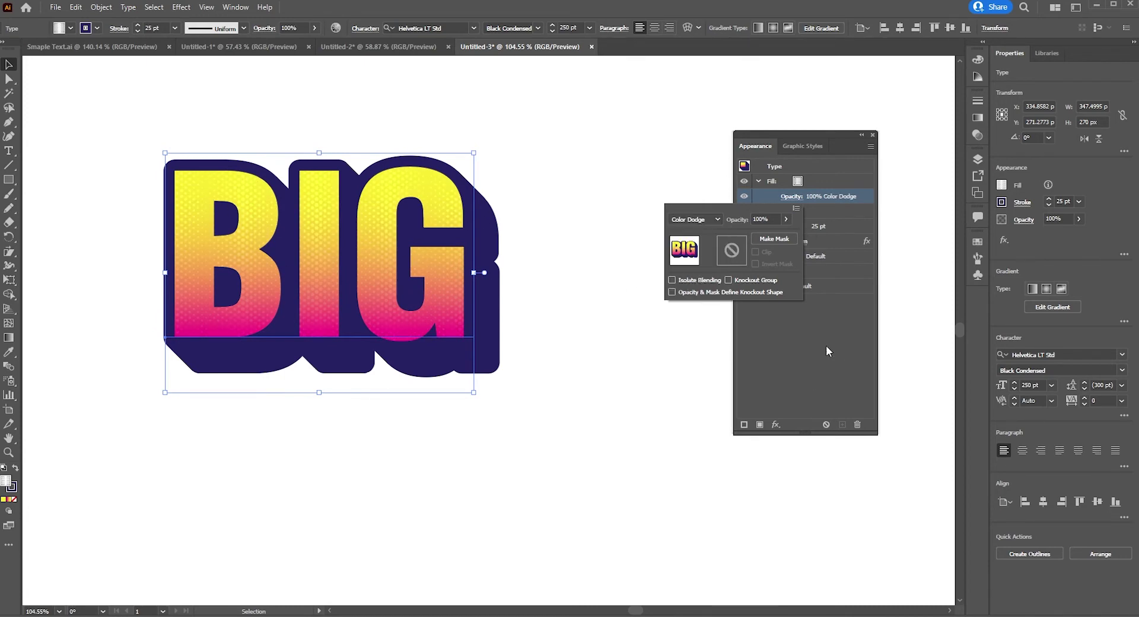
Add a second line reading SALE below BIG in the same text object.
{"action": "left_click", "coordinate": [759, 181]}
{"action": "scroll", "coordinate": [462, 147], "scroll_direction": "down", "scroll_amount": 2}
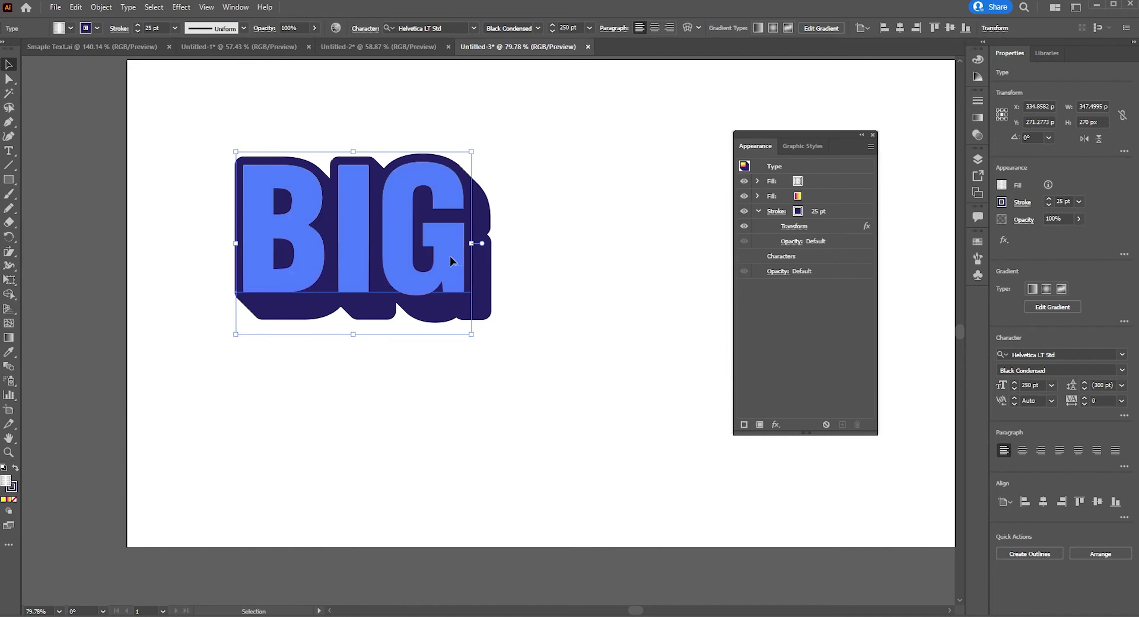
{"action": "double_click", "coordinate": [465, 268]}
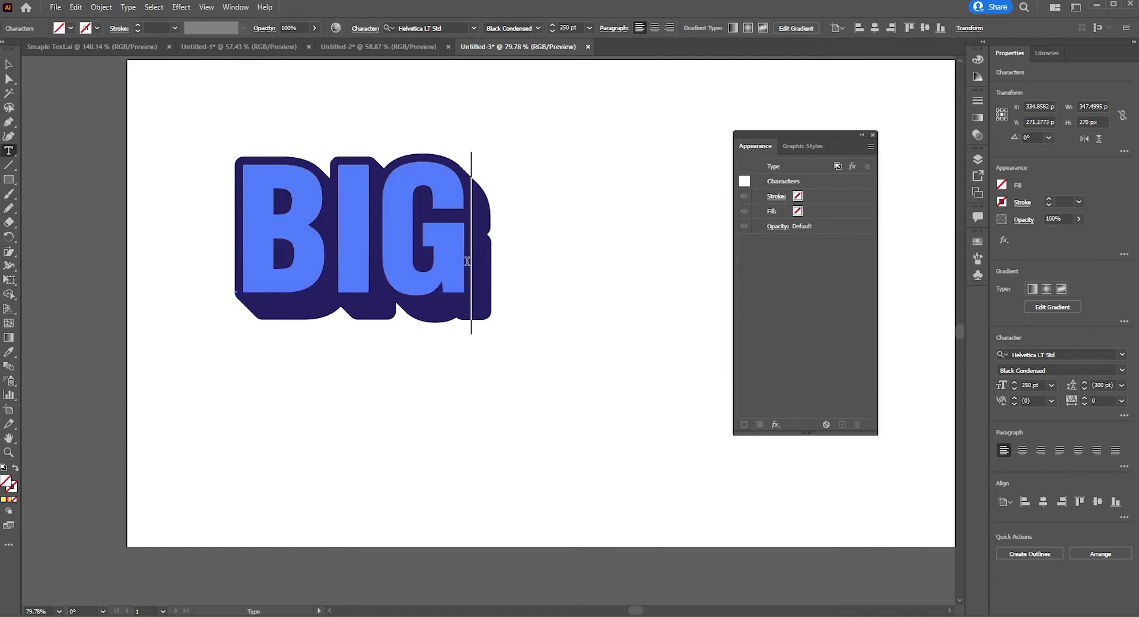
{"action": "key", "text": "Return"}
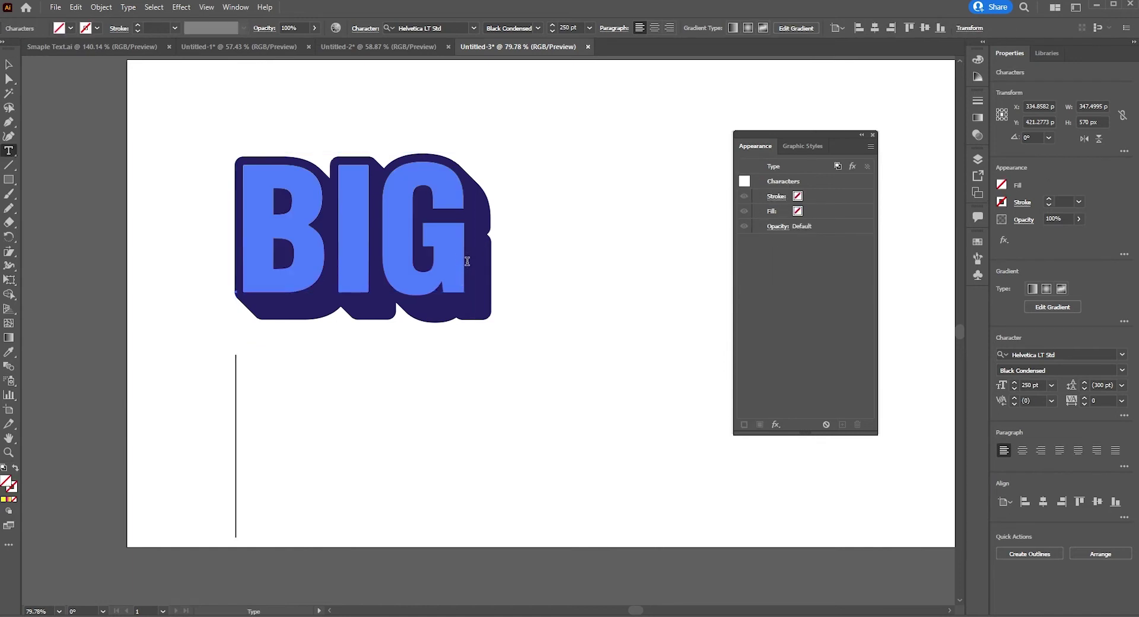
{"action": "type", "text": "SALE"}
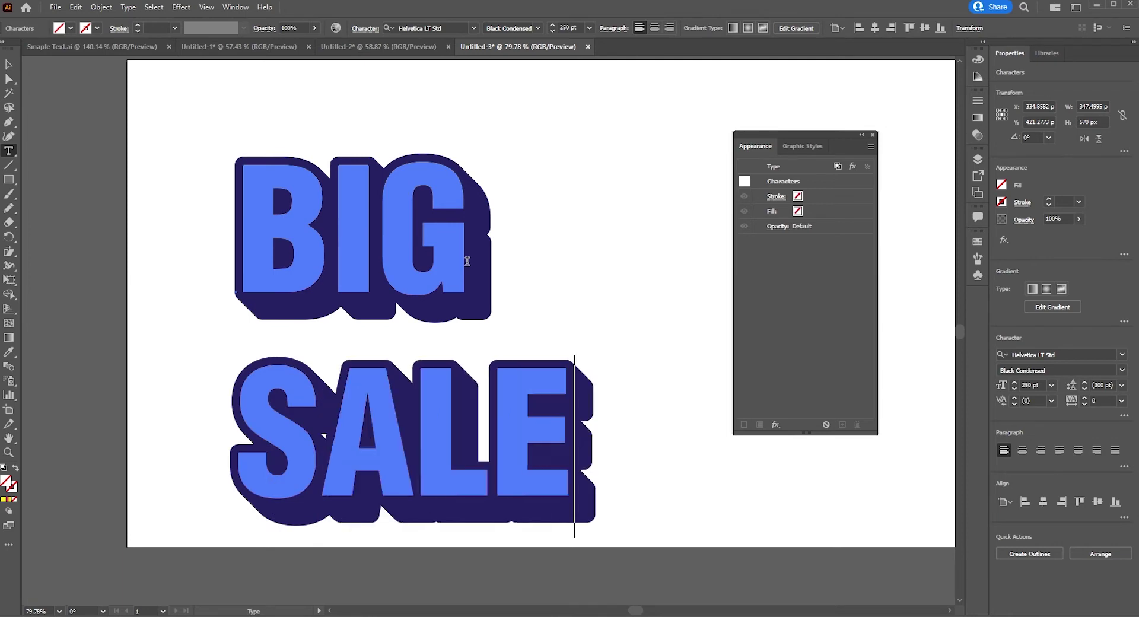
{"action": "left_click", "coordinate": [9, 64]}
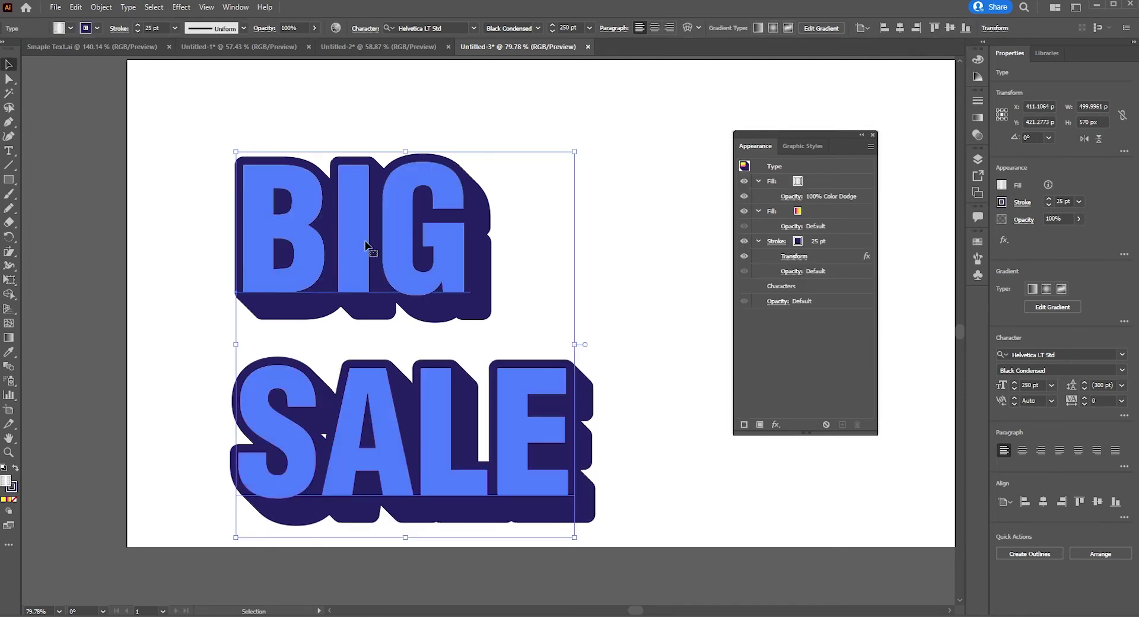
Move the BIG SALE text up and slightly left on the artboard and tighten its leading to 209 pt.
{"action": "left_click_drag", "start_coordinate": [365, 245], "coordinate": [347, 193]}
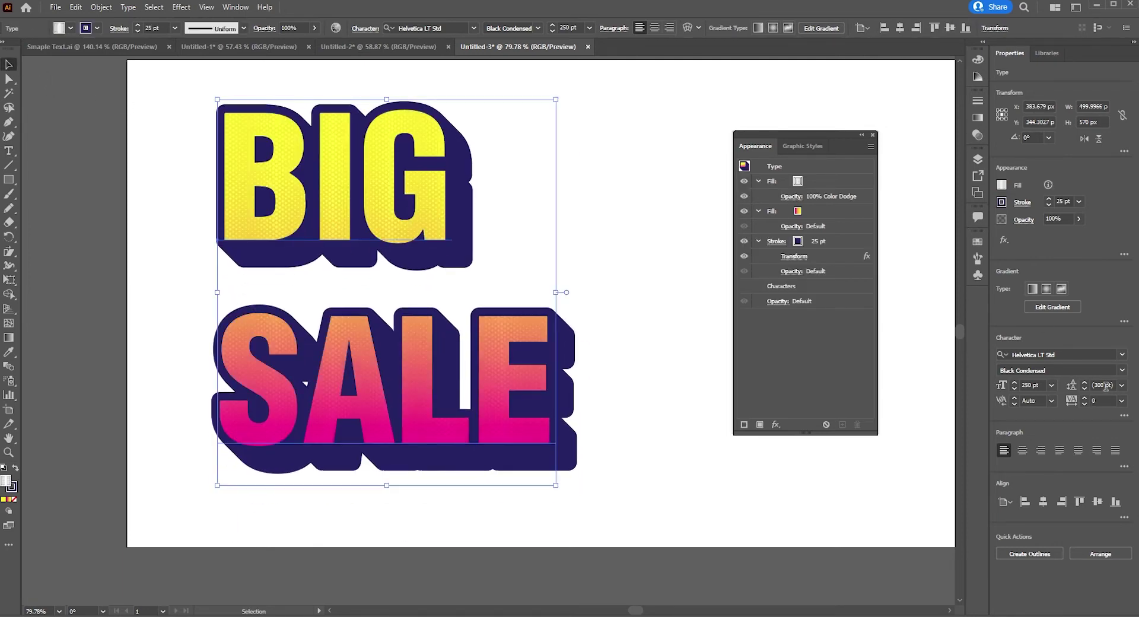
{"action": "left_click", "coordinate": [1106, 385]}
{"action": "scroll", "coordinate": [1106, 386], "scroll_direction": "down", "scroll_amount": 20}
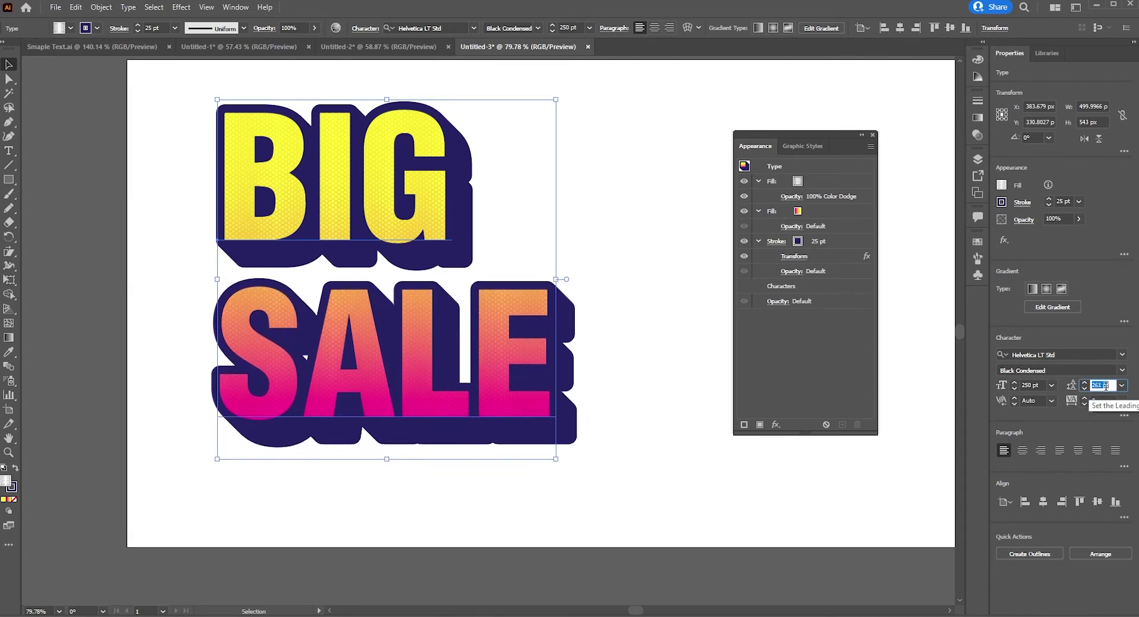
{"action": "scroll", "coordinate": [1106, 386], "scroll_direction": "down", "scroll_amount": 20}
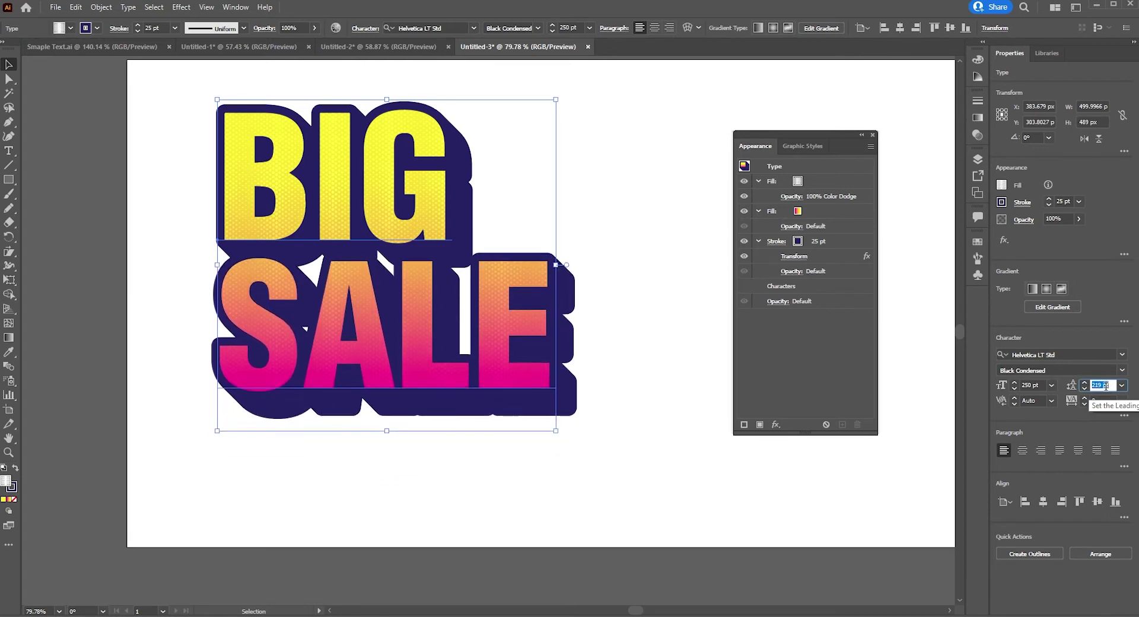
{"action": "scroll", "coordinate": [1106, 386], "scroll_direction": "down", "scroll_amount": 10}
Enlarge the font size of the BIG line to 350 pt.
{"action": "triple_click", "coordinate": [418, 202]}
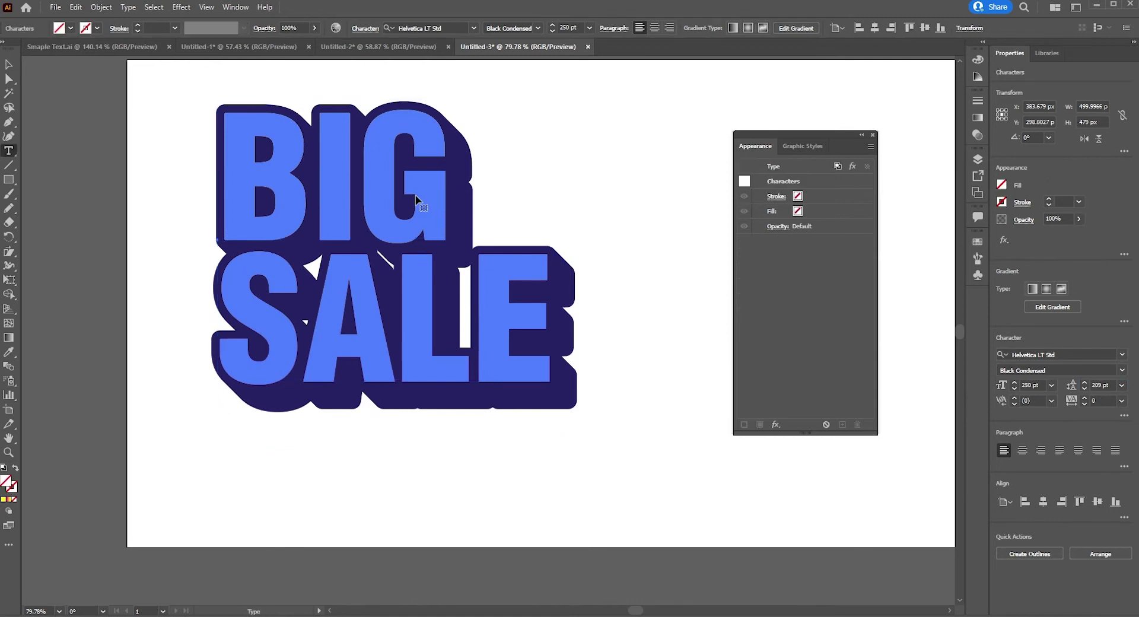
{"action": "left_click", "coordinate": [1030, 386]}
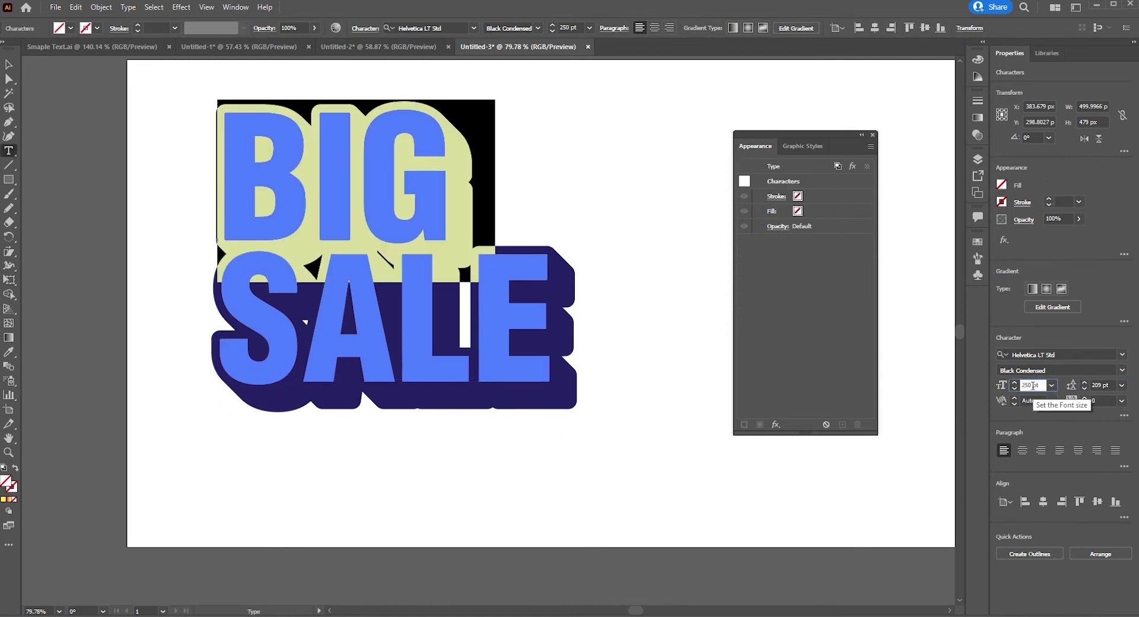
{"action": "scroll", "coordinate": [1031, 385], "scroll_direction": "up", "scroll_amount": 20}
{"action": "scroll", "coordinate": [1032, 386], "scroll_direction": "up", "scroll_amount": 20}
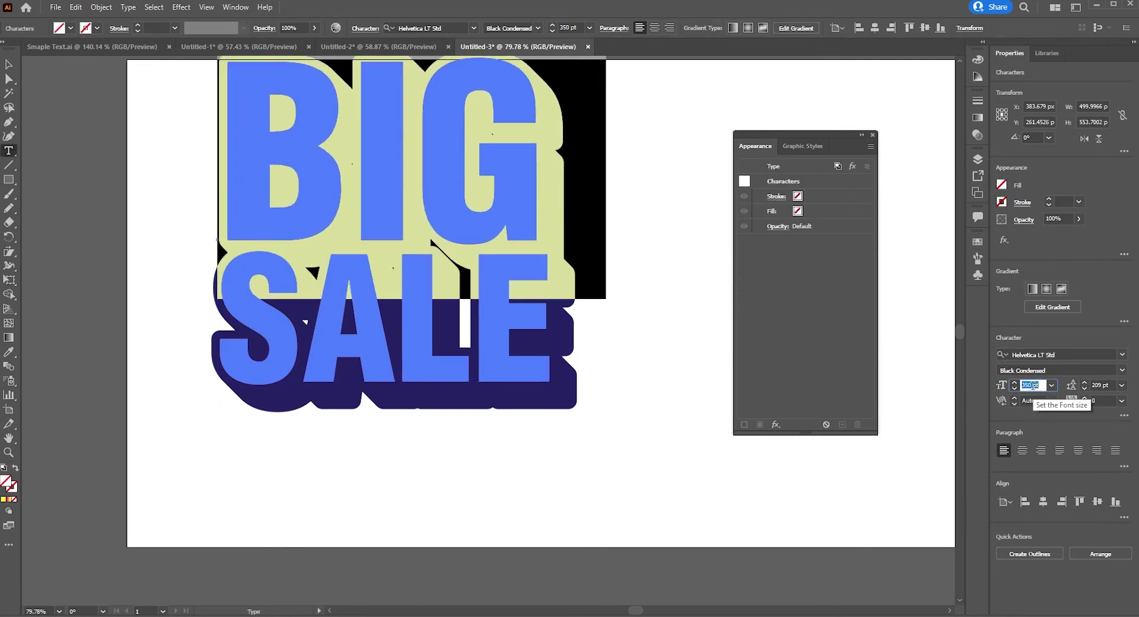
Indent the SALE line with one leading space and move the text block down so it fits on the artboard.
{"action": "triple_click", "coordinate": [431, 330]}
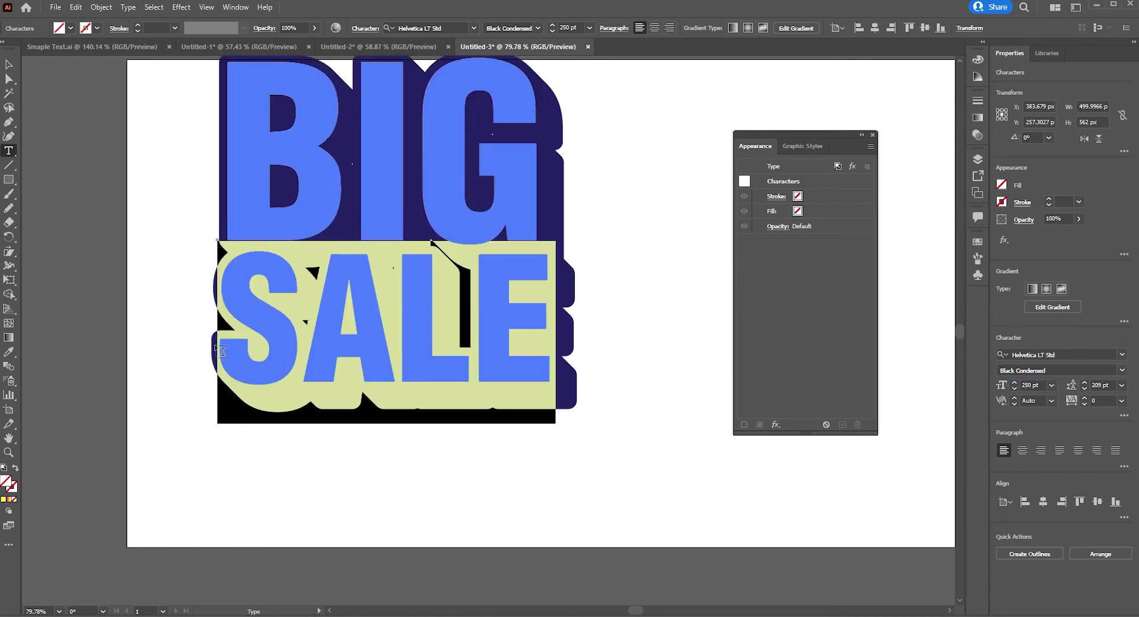
{"action": "left_click", "coordinate": [222, 351]}
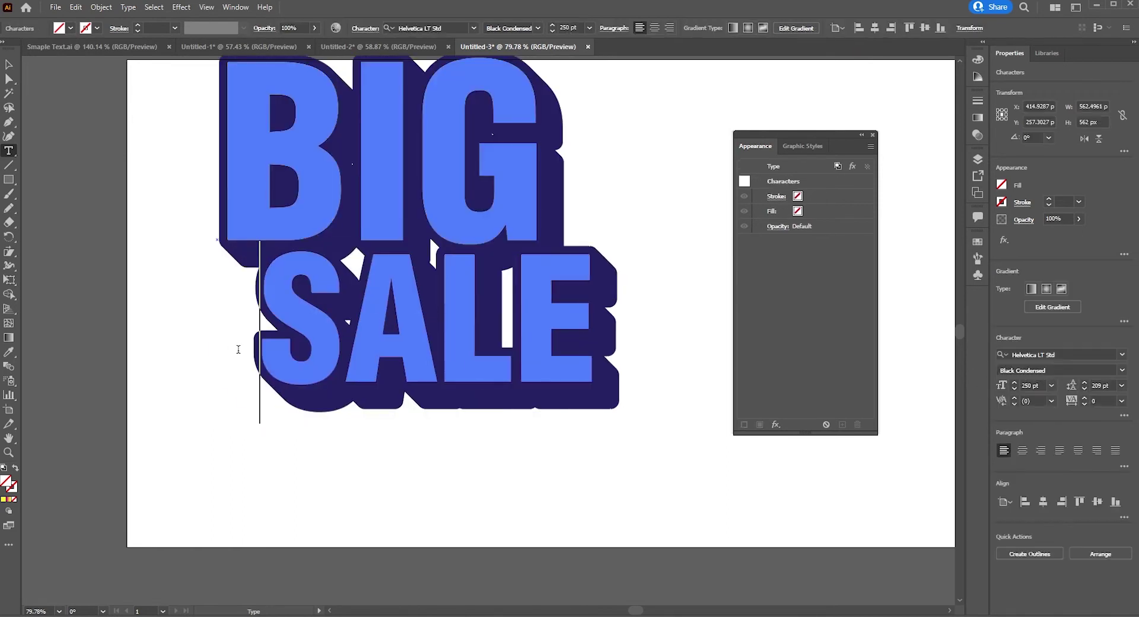
{"action": "key", "text": "Escape"}
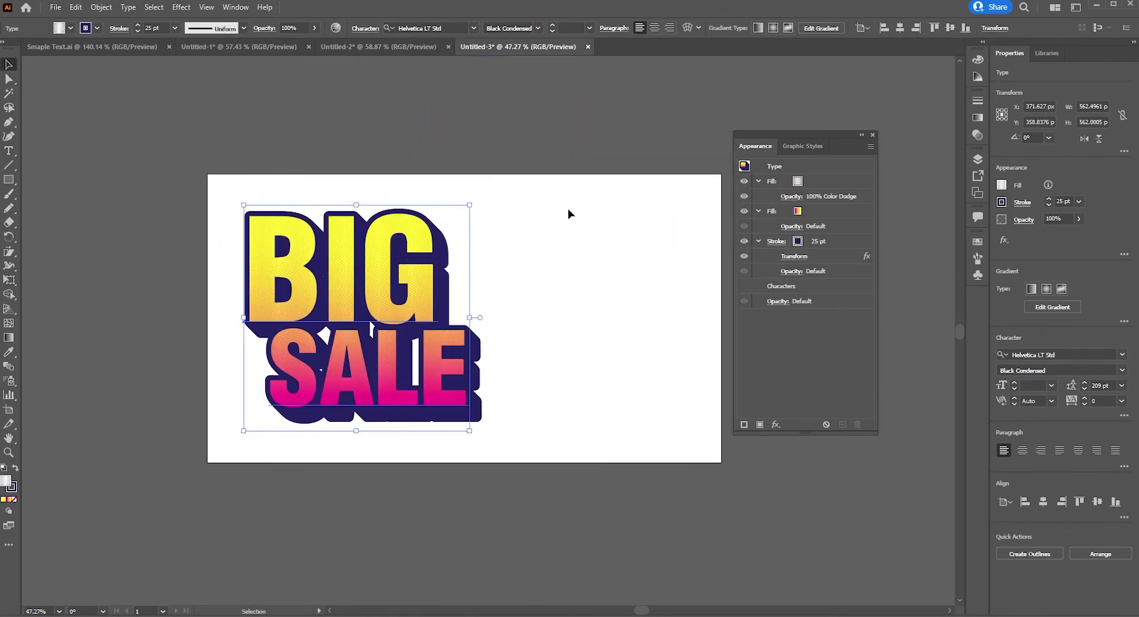
Set the weight of the dark stroke on the BIG SALE text to 30 pt.
{"action": "left_click", "coordinate": [606, 203]}
{"action": "left_click_drag", "start_coordinate": [606, 202], "coordinate": [305, 387]}
{"action": "scroll", "coordinate": [587, 354], "scroll_direction": "up", "scroll_amount": 1}
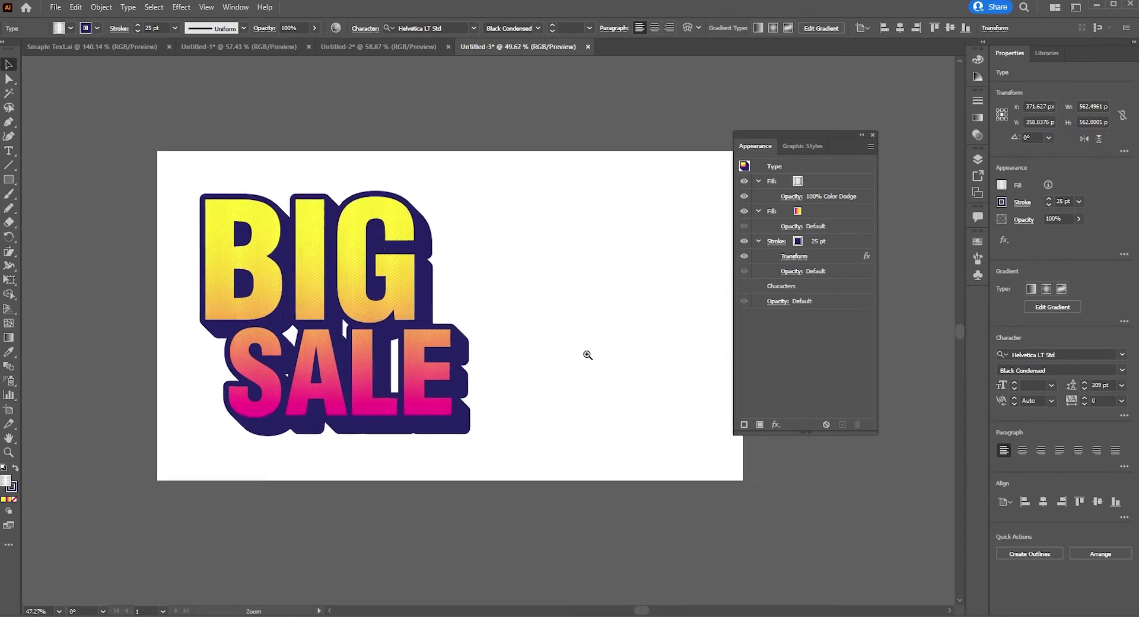
{"action": "left_click", "coordinate": [823, 240]}
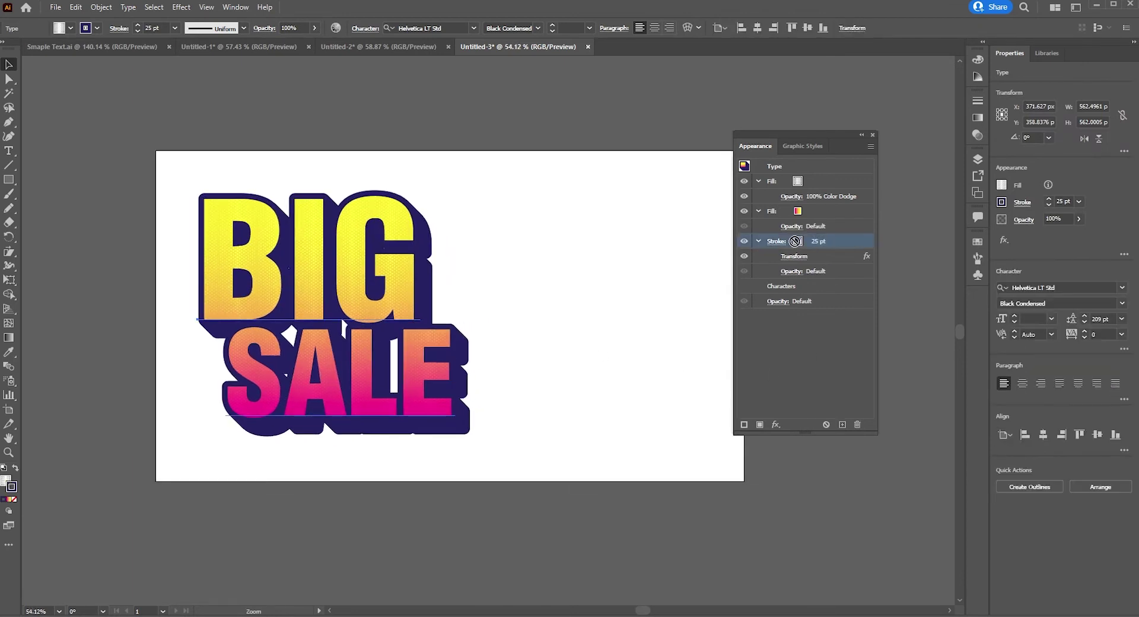
{"action": "left_click", "coordinate": [847, 241]}
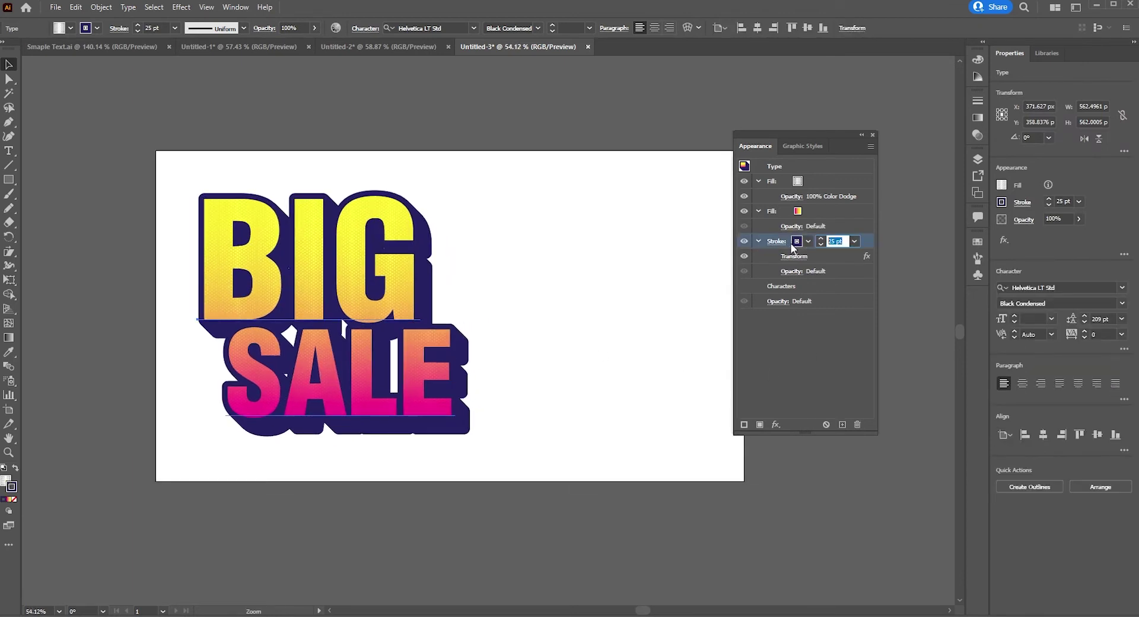
{"action": "type", "text": "30"}
{"action": "key", "text": "Return"}
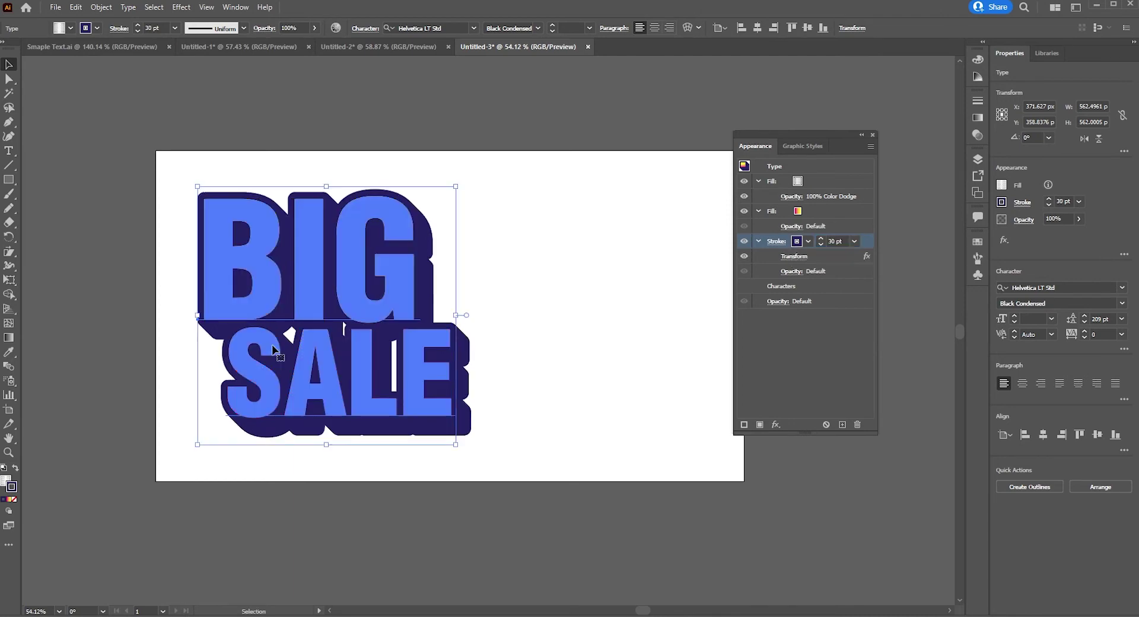
Reduce the font size of the SALE line by about 14 pt.
{"action": "double_click", "coordinate": [781, 286]}
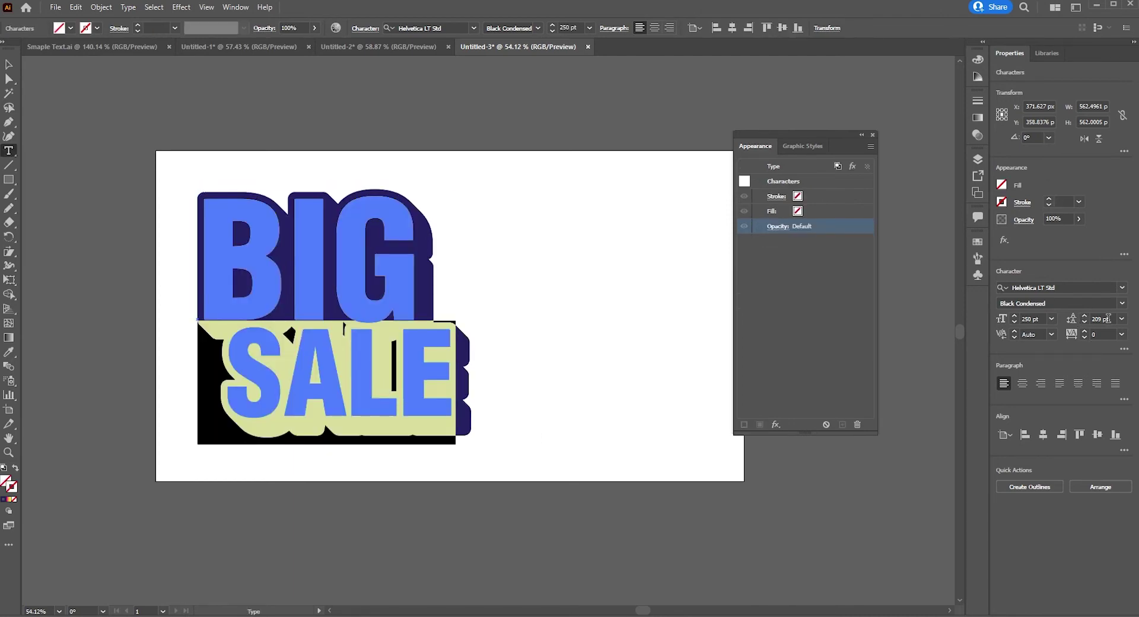
{"action": "left_click", "coordinate": [1028, 319]}
{"action": "key", "text": "Down"}
{"action": "key", "text": "Down"}
{"action": "key", "text": "Down"}
{"action": "key", "text": "Down"}
{"action": "key", "text": "Down"}
{"action": "key", "text": "Down"}
{"action": "key", "text": "Down"}
{"action": "key", "text": "Down"}
{"action": "key", "text": "Down"}
{"action": "key", "text": "Down"}
{"action": "key", "text": "Down"}
{"action": "key", "text": "Down"}
{"action": "key", "text": "Down"}
{"action": "key", "text": "Down"}
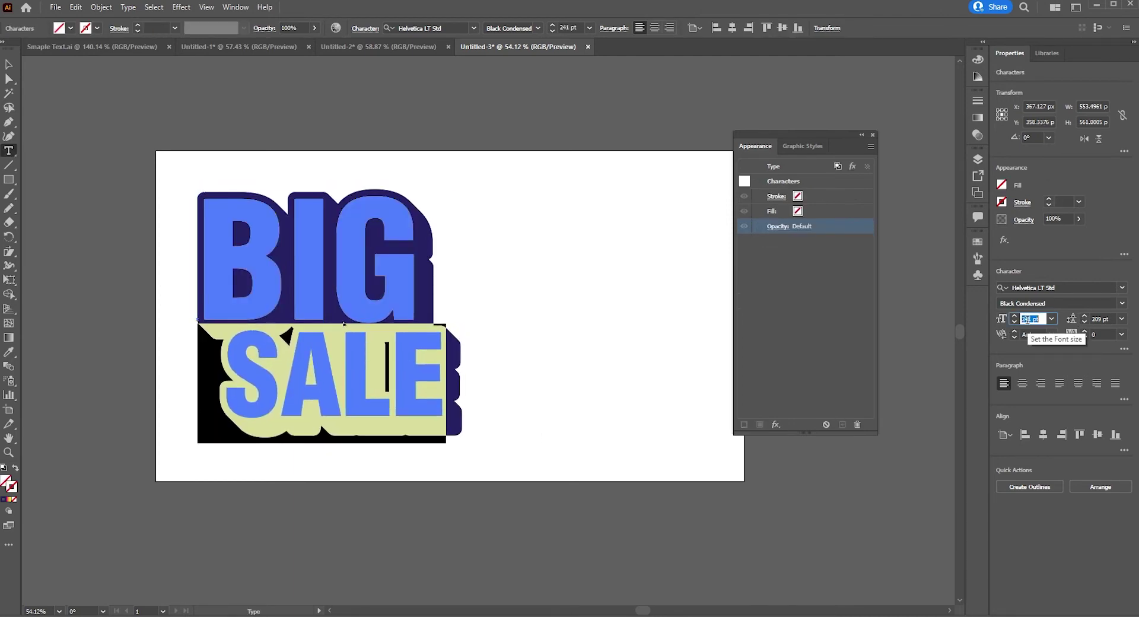
{"action": "key", "text": "Escape"}
{"action": "key", "text": "Escape"}
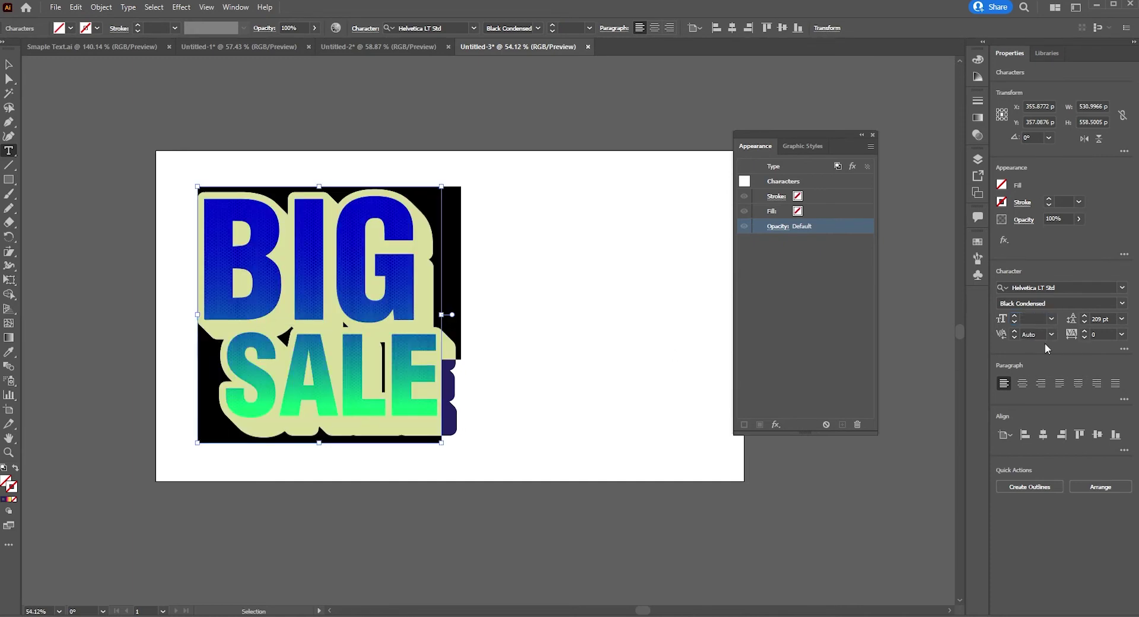
Tighten the leading of the BIG SALE text to 194 pt and select all of its characters.
{"action": "left_click", "coordinate": [1103, 319]}
{"action": "key", "text": "Down"}
{"action": "key", "text": "Down"}
{"action": "key", "text": "Down"}
{"action": "key", "text": "Down"}
{"action": "key", "text": "Down"}
{"action": "key", "text": "Down"}
{"action": "key", "text": "Down"}
{"action": "key", "text": "Down"}
{"action": "key", "text": "Down"}
{"action": "key", "text": "Down"}
{"action": "key", "text": "Down"}
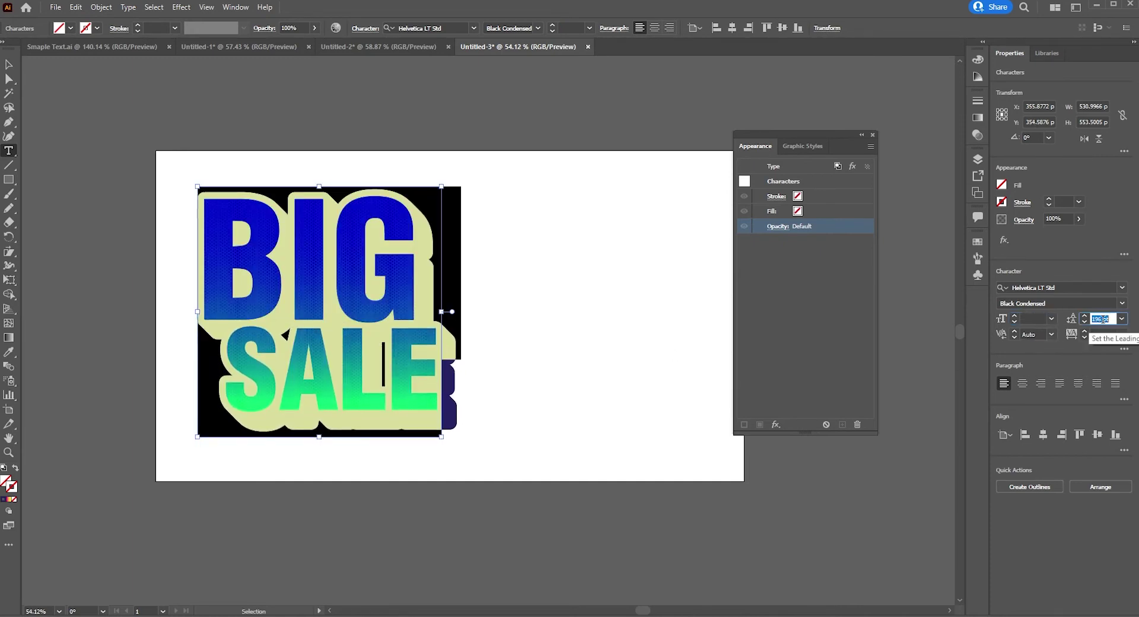
{"action": "key", "text": "Down"}
{"action": "key", "text": "Down"}
{"action": "double_click", "coordinate": [401, 322]}
{"action": "key", "text": "ctrl+a"}
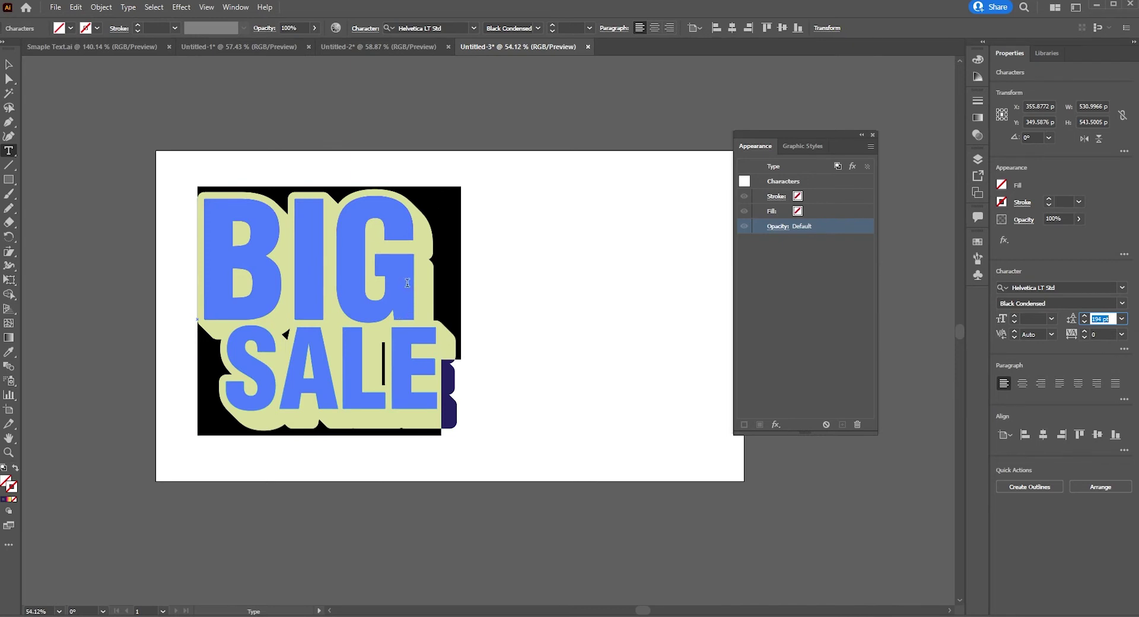
Increase the font size of only the BIG line to 384 pt.
{"action": "key", "text": "shift+Up"}
{"action": "left_click", "coordinate": [1022, 319]}
{"action": "key", "text": "Up"}
{"action": "key", "text": "Up"}
{"action": "key", "text": "Up"}
{"action": "key", "text": "Up"}
{"action": "key", "text": "Up"}
{"action": "key", "text": "Up"}
{"action": "key", "text": "Up"}
{"action": "key", "text": "Up"}
{"action": "key", "text": "Up"}
{"action": "key", "text": "Up"}
{"action": "key", "text": "Up"}
{"action": "key", "text": "Up"}
{"action": "key", "text": "Up"}
{"action": "key", "text": "Up"}
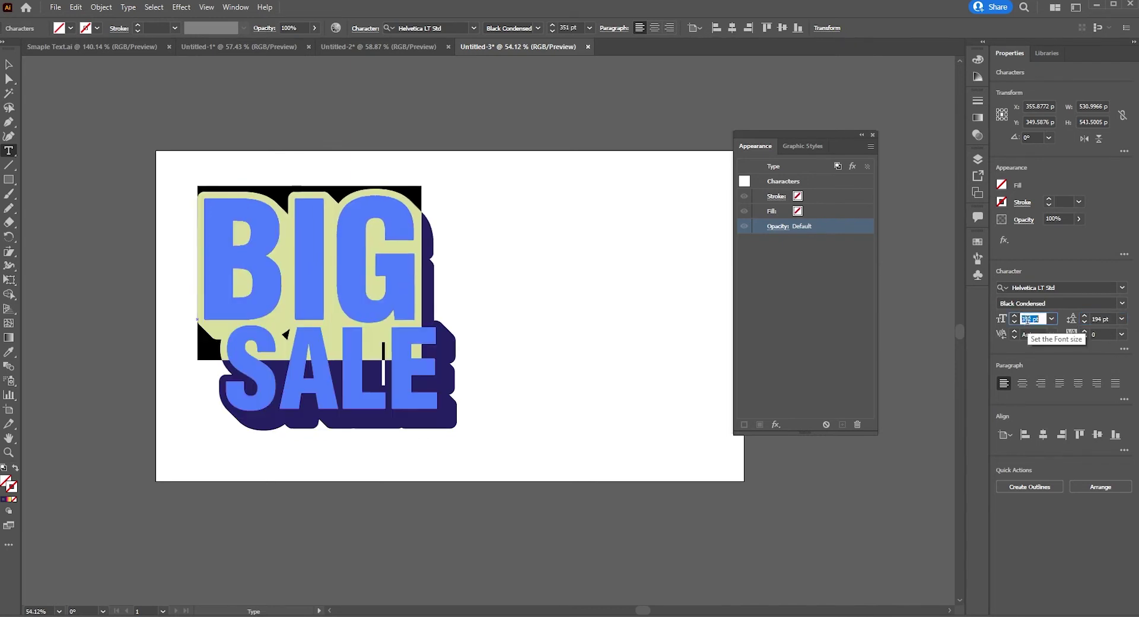
{"action": "key", "text": "Up"}
{"action": "key", "text": "Up"}
{"action": "key", "text": "Up"}
{"action": "key", "text": "Up"}
{"action": "key", "text": "Up"}
{"action": "key", "text": "Up"}
{"action": "key", "text": "Up"}
{"action": "key", "text": "Up"}
{"action": "key", "text": "Up"}
{"action": "key", "text": "Up"}
{"action": "key", "text": "Up"}
{"action": "key", "text": "Up"}
{"action": "key", "text": "Up"}
{"action": "key", "text": "Up"}
{"action": "key", "text": "Up"}
{"action": "key", "text": "Up"}
{"action": "key", "text": "Up"}
{"action": "key", "text": "Up"}
{"action": "key", "text": "Up"}
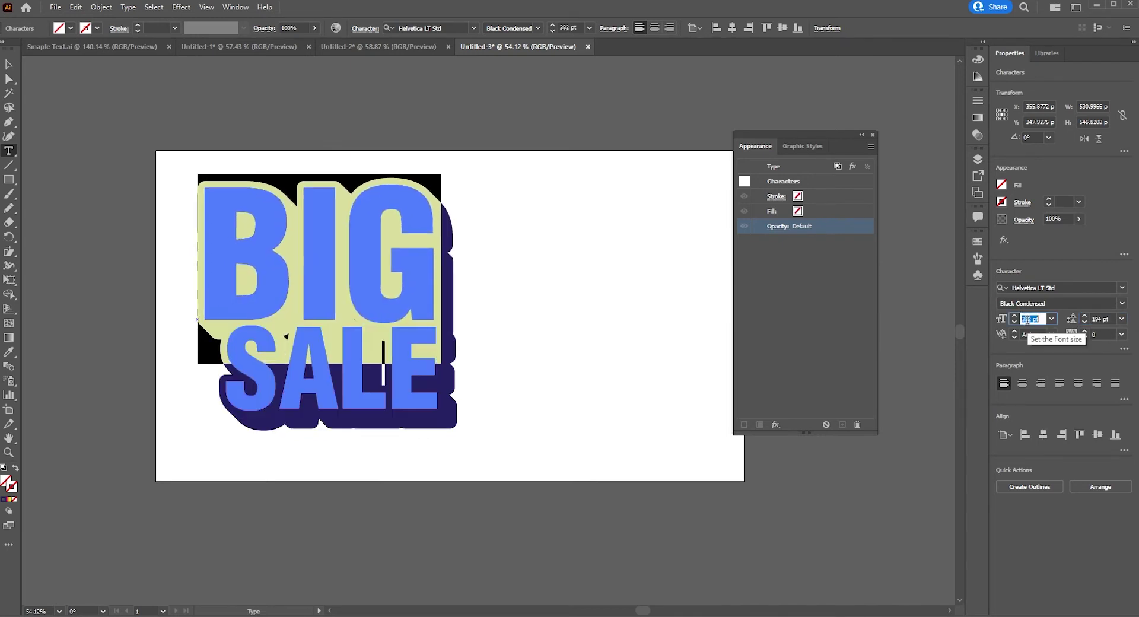
{"action": "key", "text": "Escape"}
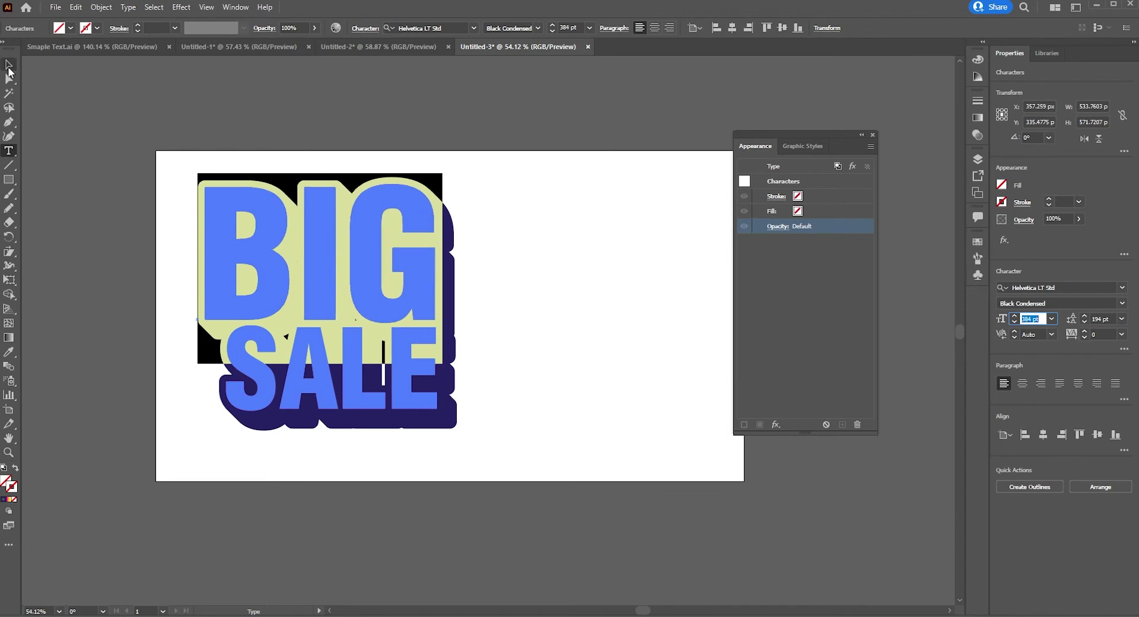
Move the BIG SALE text to the middle of the artboard, deselect it and shift the Appearance panel clear of the artboard.
{"action": "left_click", "coordinate": [610, 429]}
{"action": "left_click_drag", "start_coordinate": [402, 388], "coordinate": [507, 407]}
{"action": "left_click", "coordinate": [593, 534]}
{"action": "left_click", "coordinate": [614, 476]}
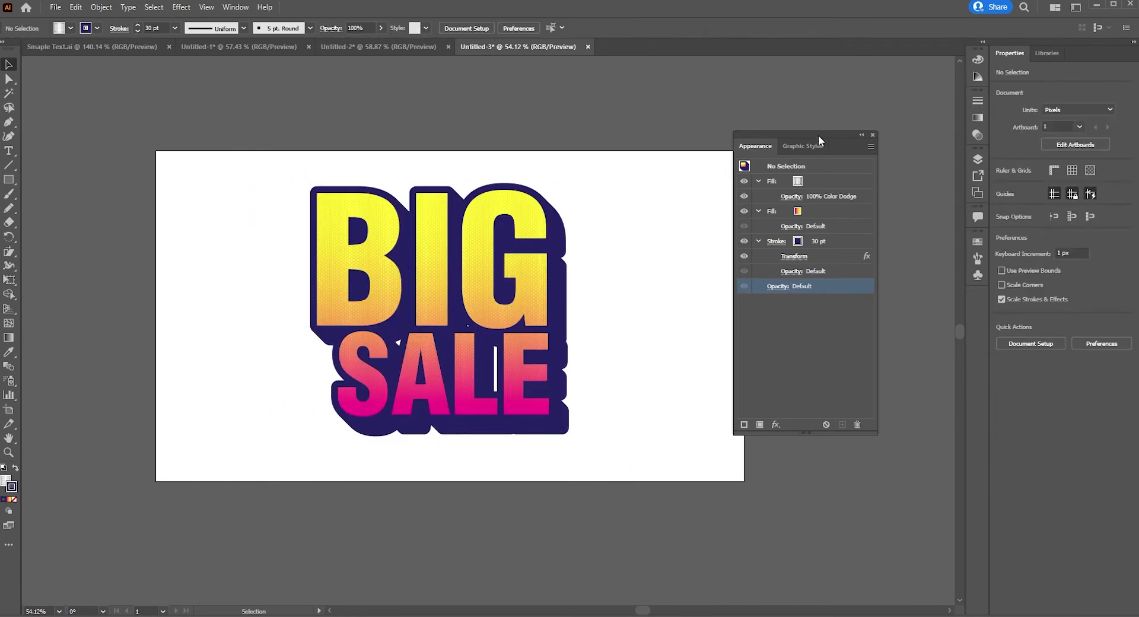
{"action": "left_click_drag", "start_coordinate": [818, 136], "coordinate": [840, 133]}
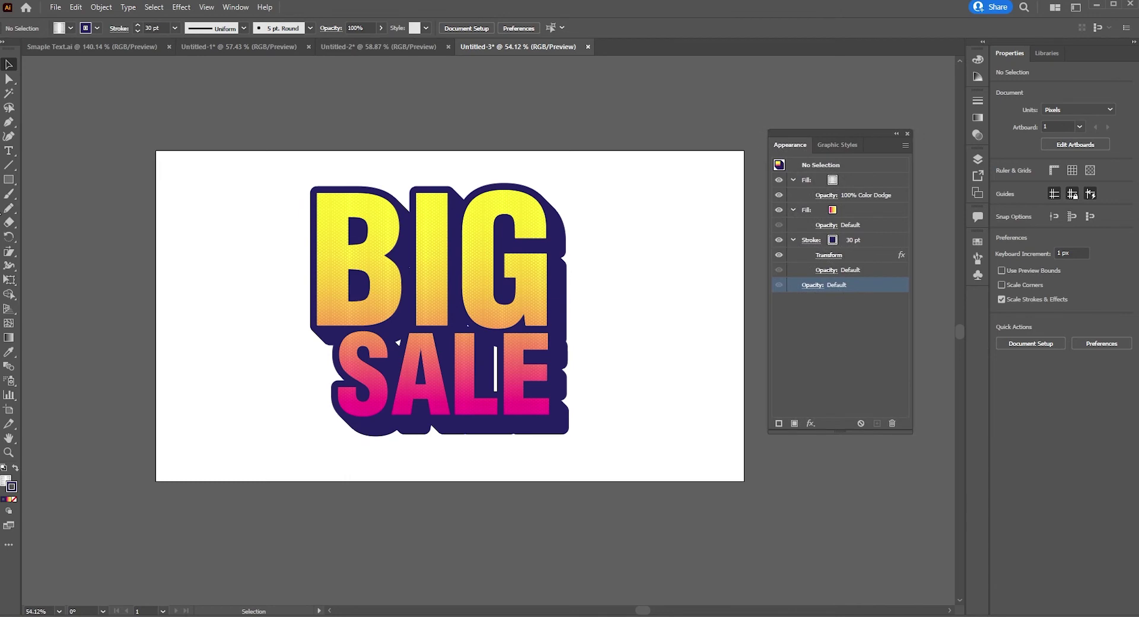
{"action": "left_click_drag", "start_coordinate": [9, 179], "coordinate": [73, 174]}
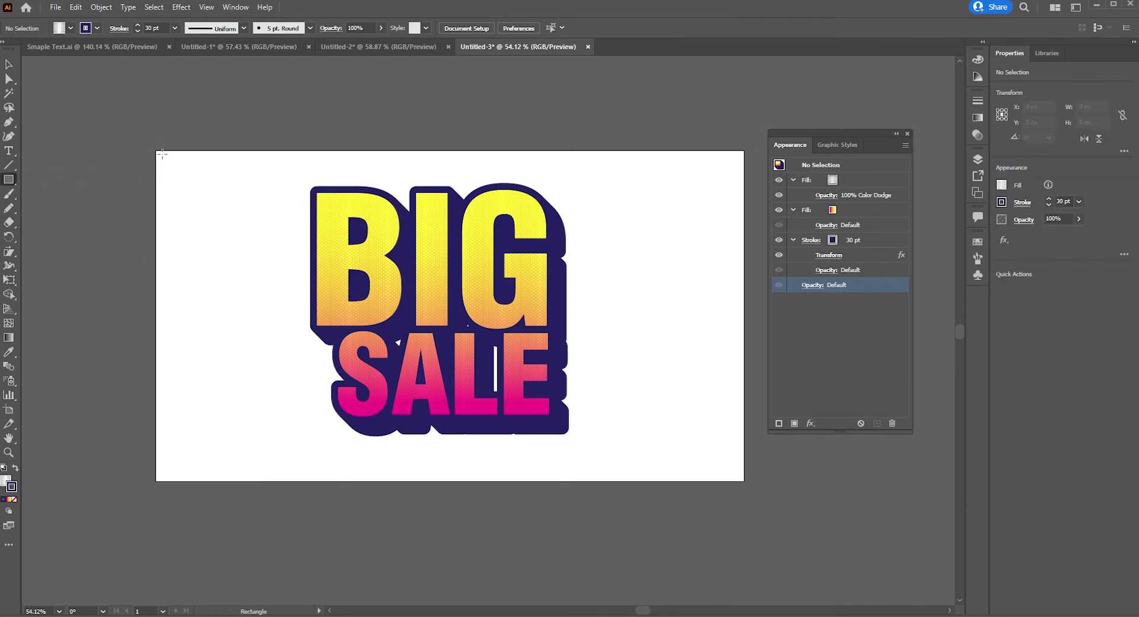
{"action": "mouse_move", "coordinate": [156, 148]}
{"action": "left_mouse_down"}
{"action": "mouse_move", "coordinate": [381, 326]}
{"action": "mouse_move", "coordinate": [600, 364]}
{"action": "mouse_move", "coordinate": [236, 287]}
{"action": "left_mouse_up"}
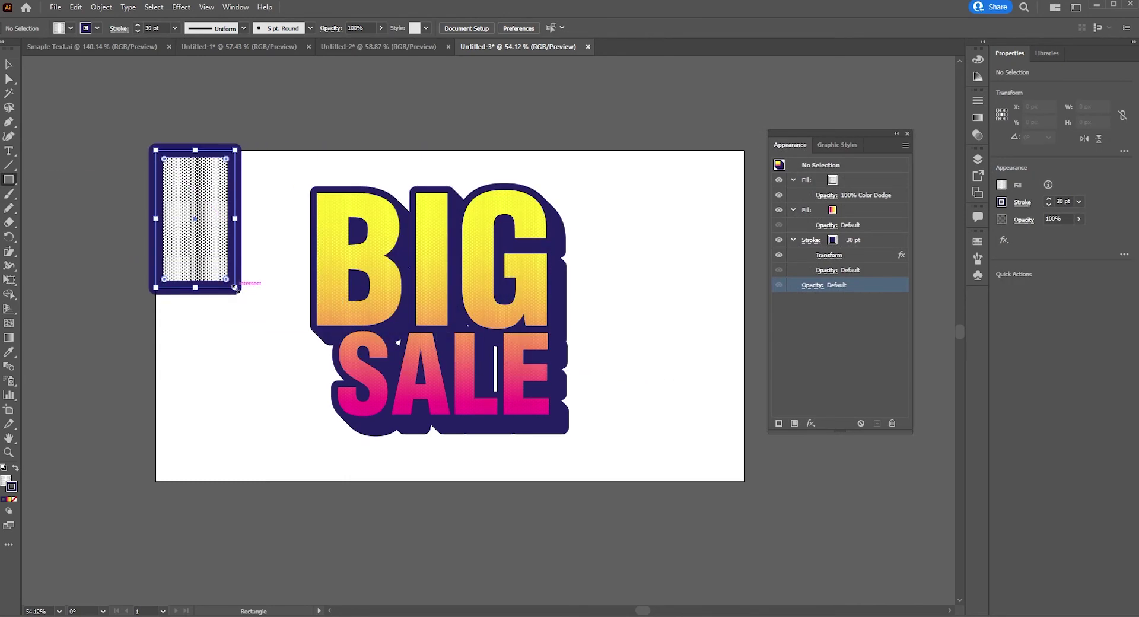
{"action": "key", "text": "Delete"}
{"action": "key", "text": "v"}
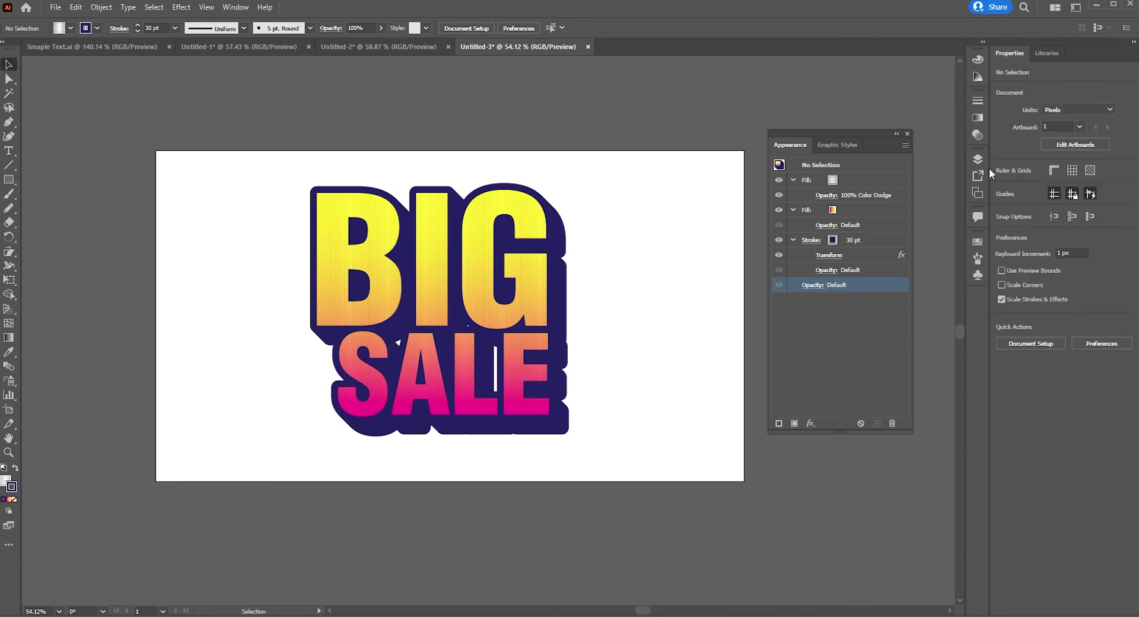
Clear the appearance inherited by new artwork and draw a 1280 x 720 px rectangle covering the whole artboard.
{"action": "key", "text": "shift+e"}
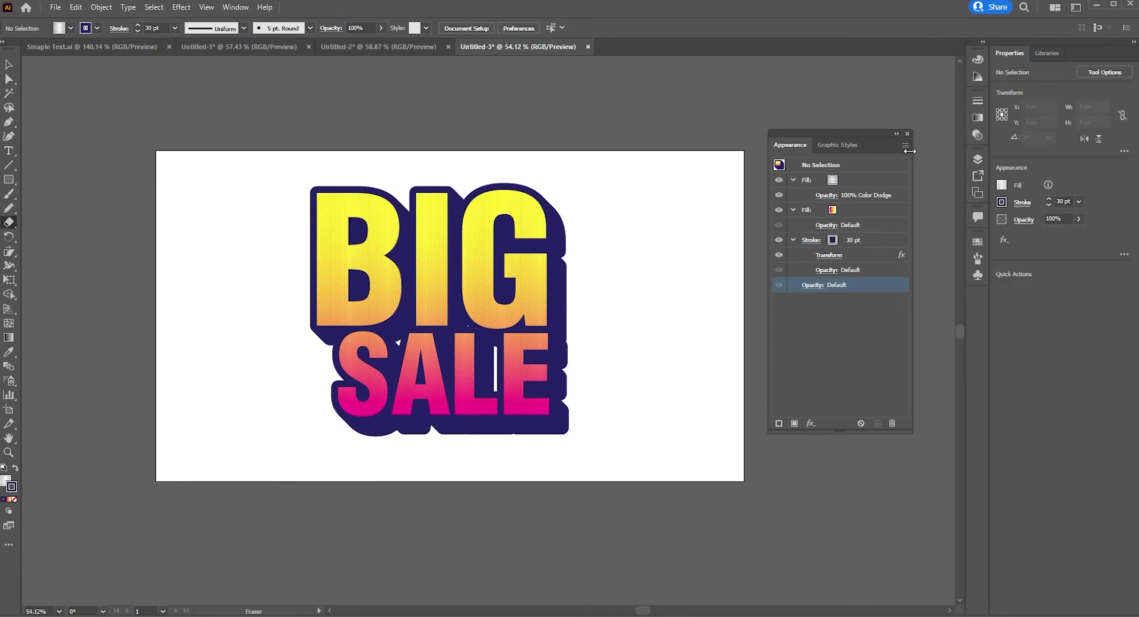
{"action": "left_click", "coordinate": [906, 146]}
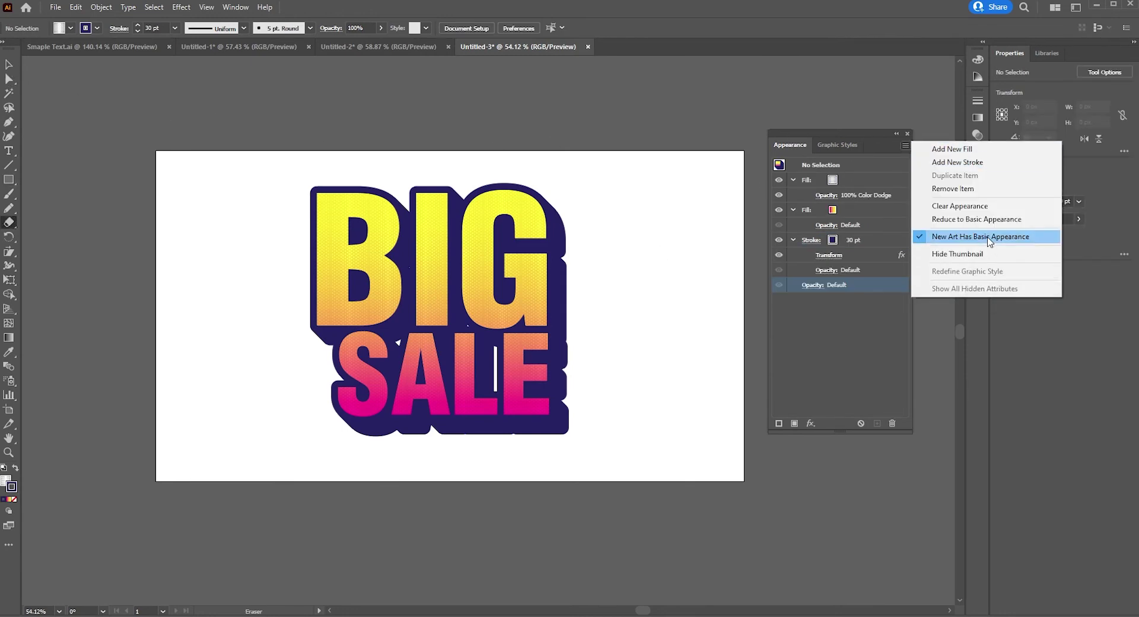
{"action": "left_click", "coordinate": [989, 206]}
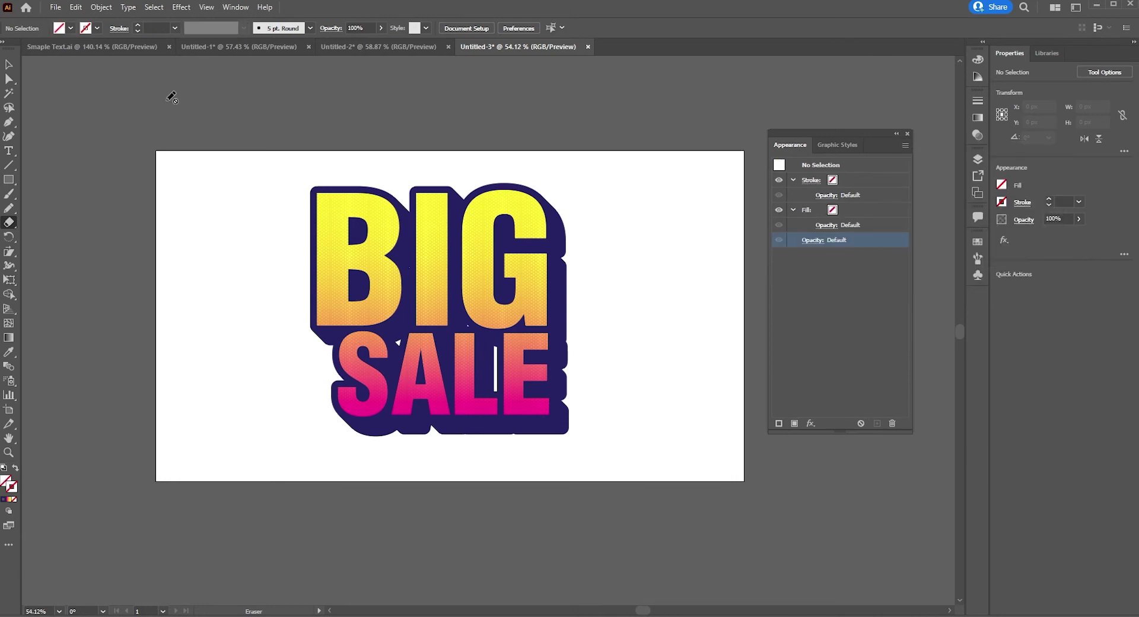
{"action": "left_click", "coordinate": [11, 179]}
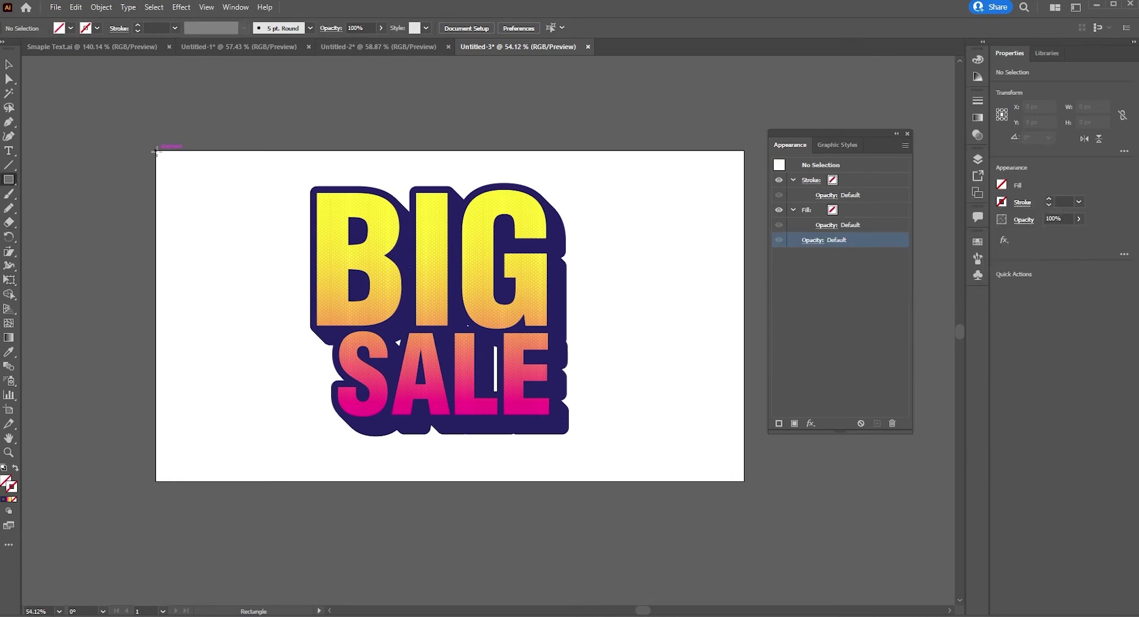
{"action": "left_click_drag", "start_coordinate": [156, 152], "coordinate": [744, 481]}
{"action": "key", "text": "v"}
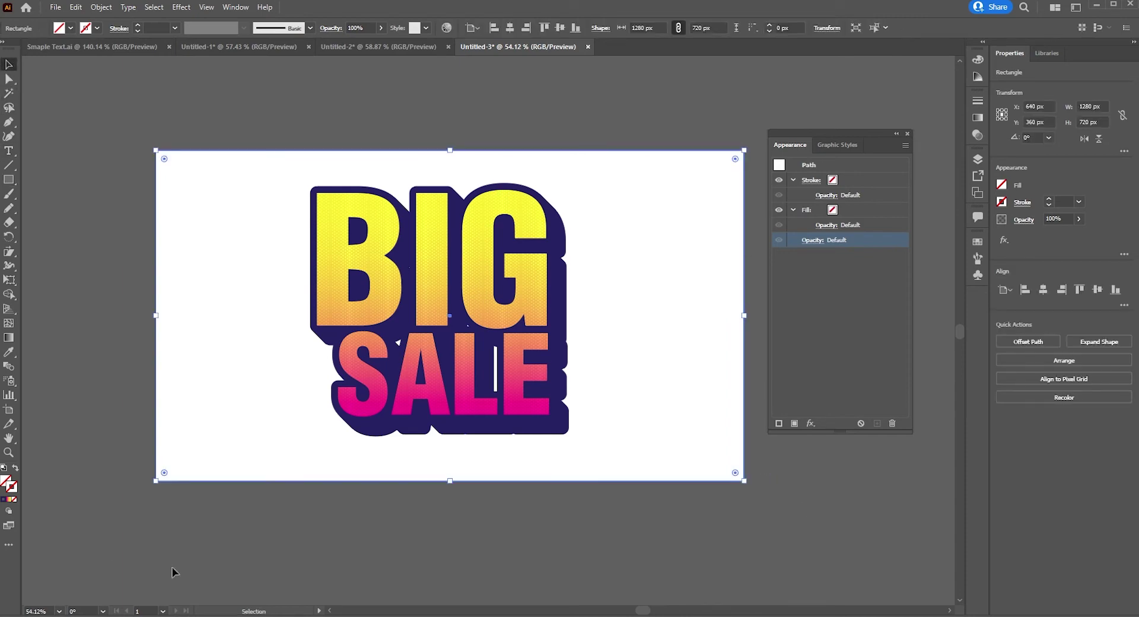
Fill the artboard-sized rectangle with a linear gradient, make its end color stop dark navy and remove the yellow stop.
{"action": "left_click", "coordinate": [7, 482]}
{"action": "left_click", "coordinate": [8, 499]}
{"action": "double_click", "coordinate": [837, 209]}
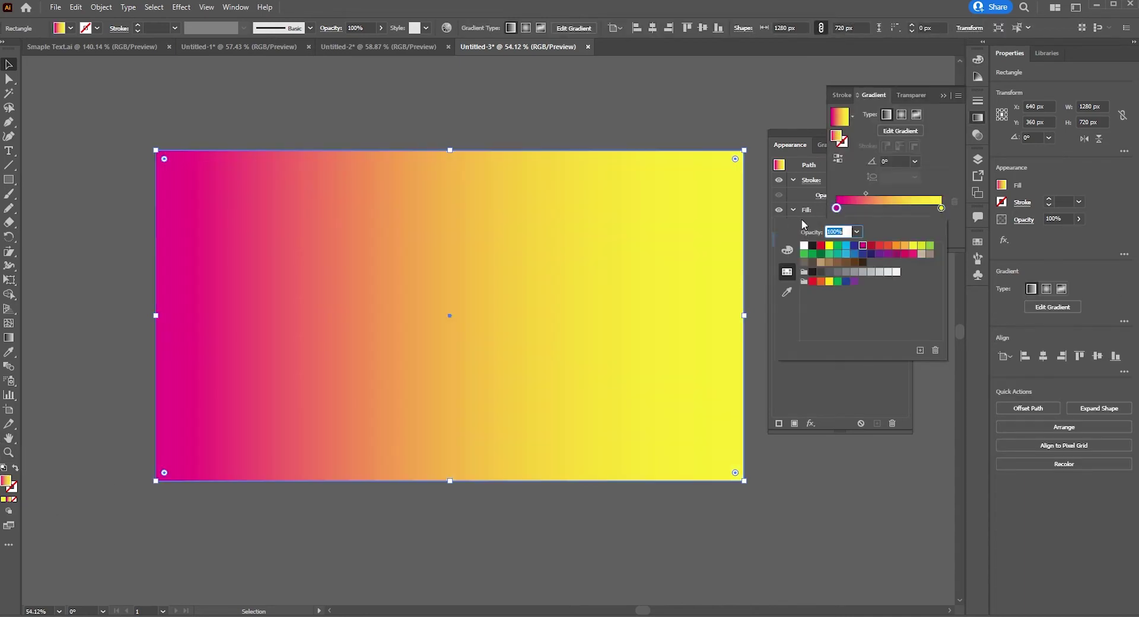
{"action": "left_click", "coordinate": [847, 246]}
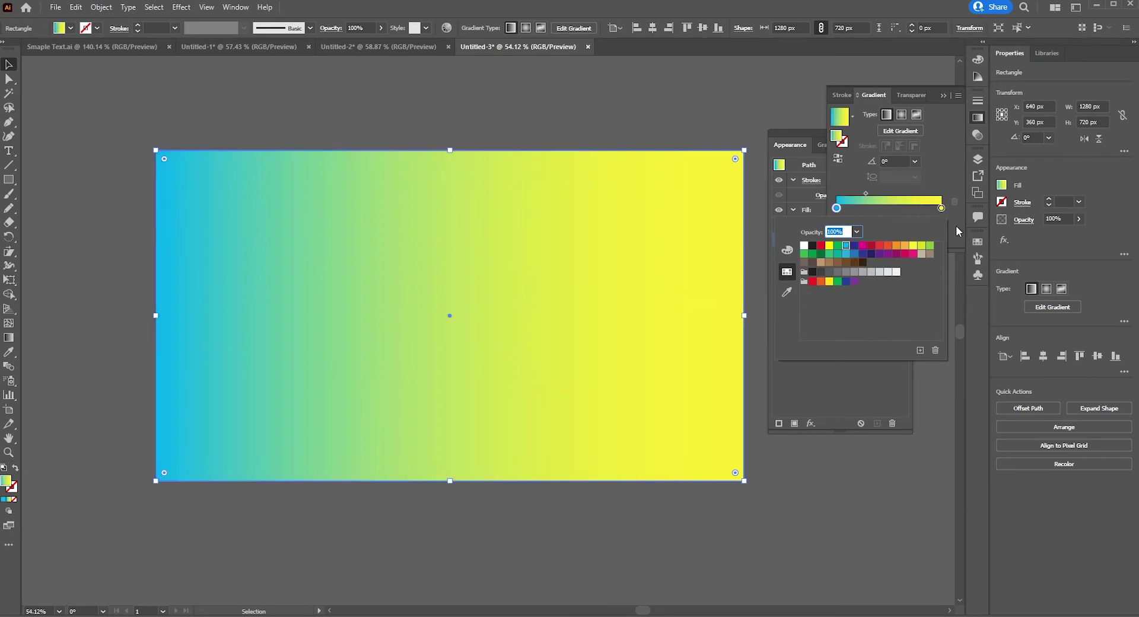
{"action": "double_click", "coordinate": [942, 208]}
{"action": "left_click", "coordinate": [872, 255]}
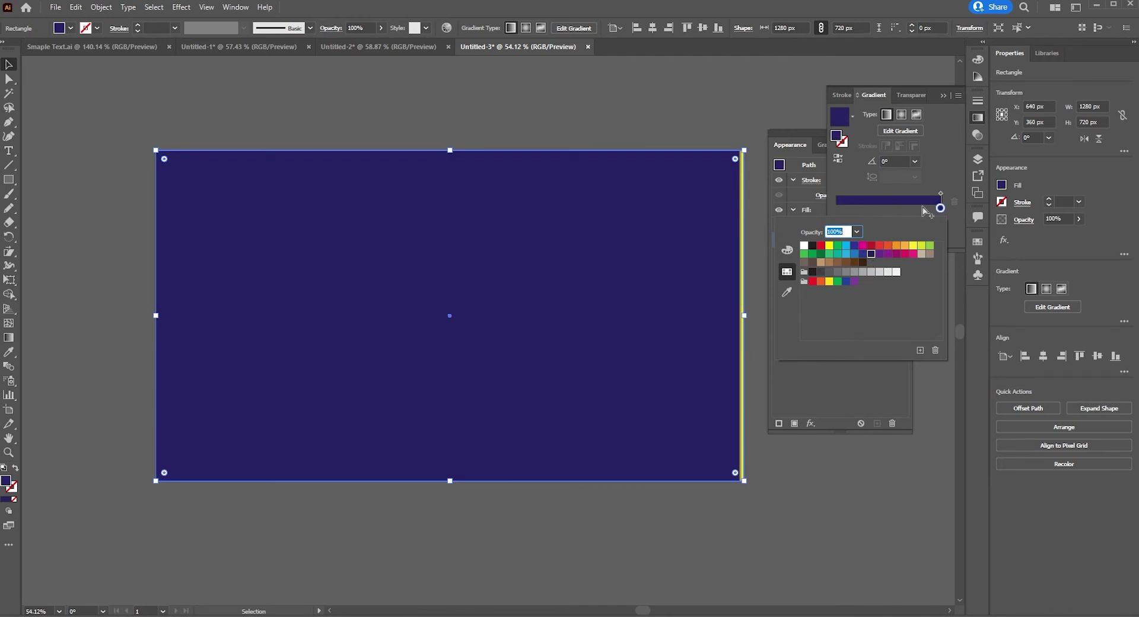
{"action": "left_click", "coordinate": [901, 218]}
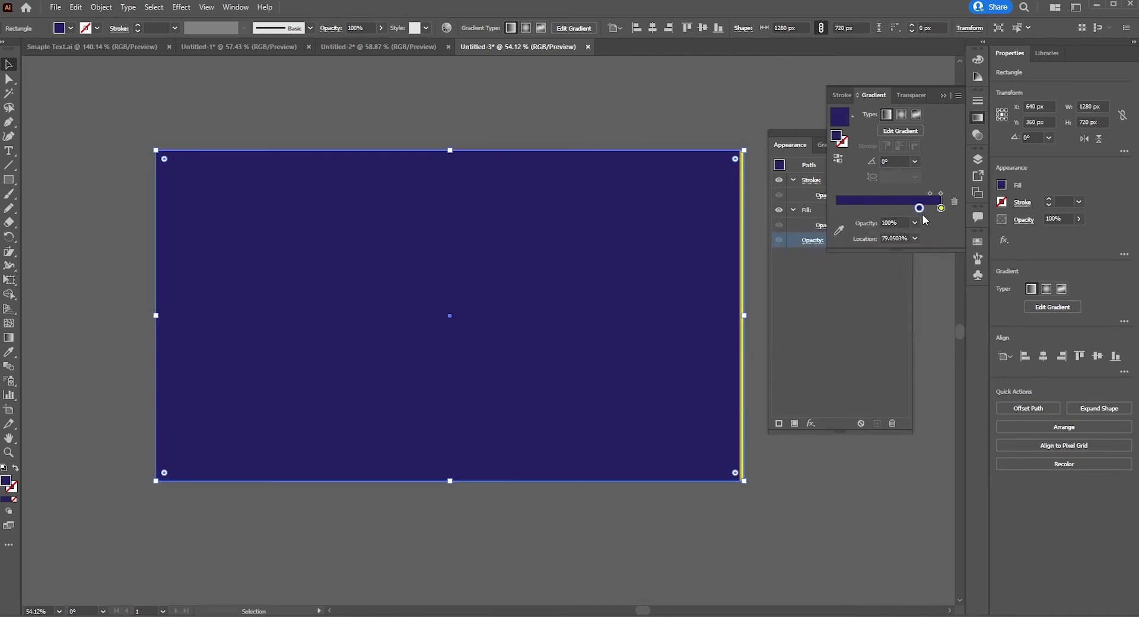
{"action": "left_click_drag", "start_coordinate": [940, 208], "coordinate": [836, 207]}
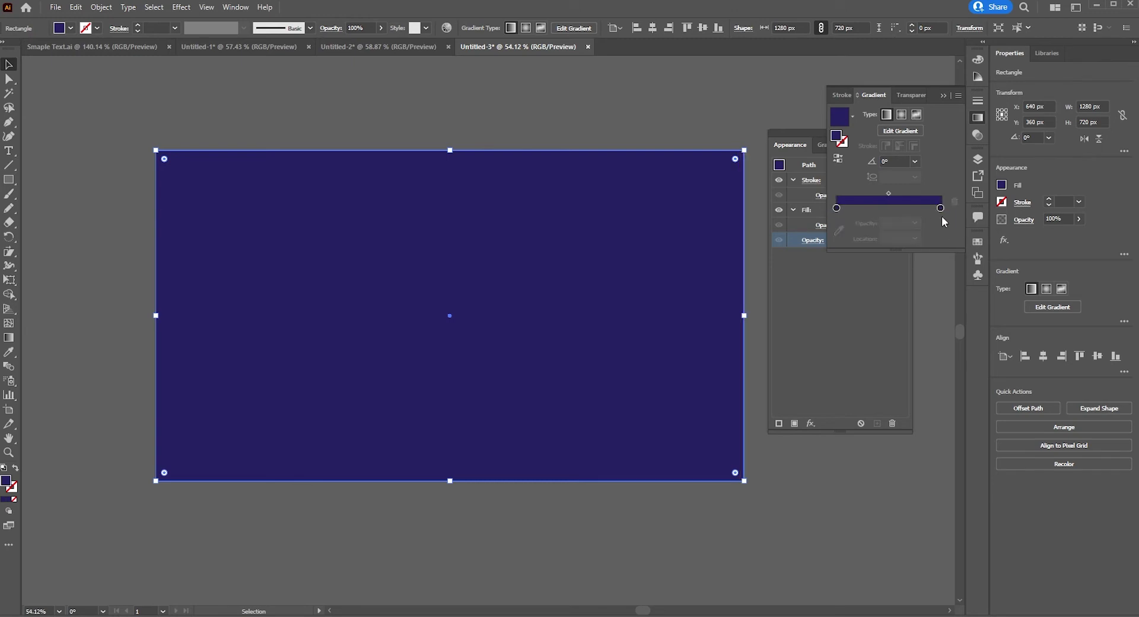
Set the gradient's starting color stop to bright cyan blue and change the gradient type to radial.
{"action": "double_click", "coordinate": [837, 209]}
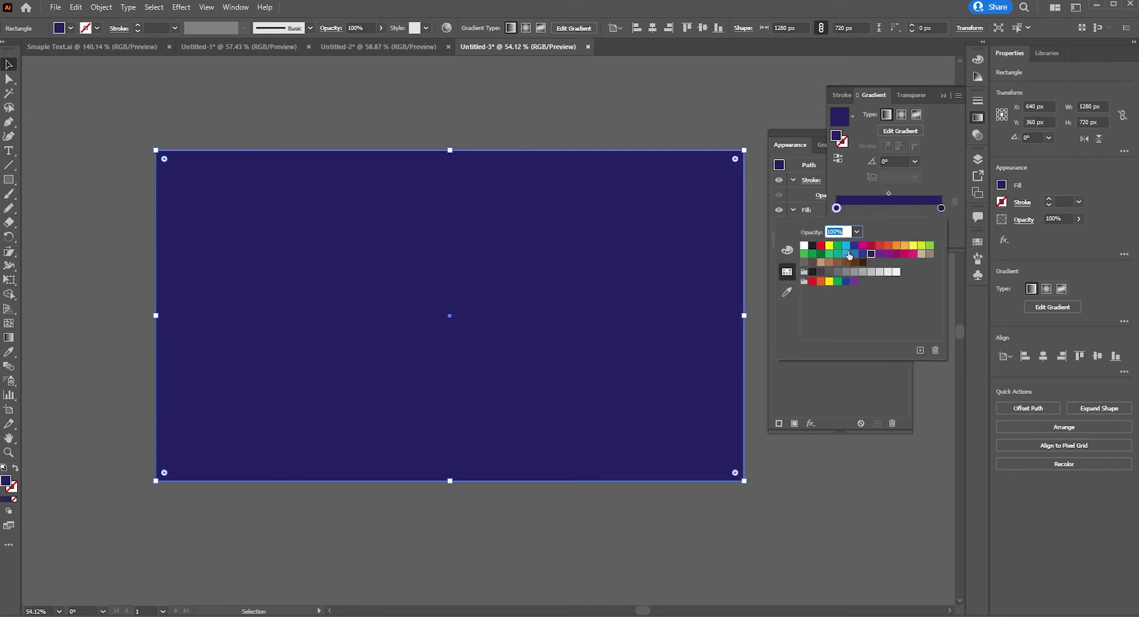
{"action": "left_click", "coordinate": [849, 254]}
{"action": "left_click", "coordinate": [899, 215]}
{"action": "left_click", "coordinate": [951, 88]}
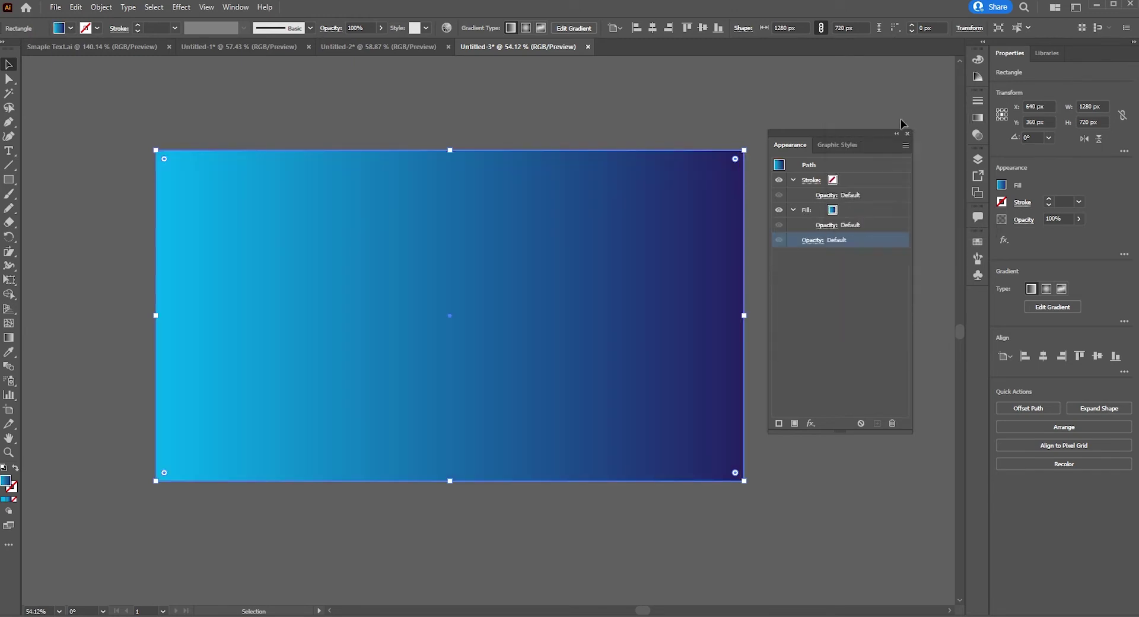
{"action": "left_click", "coordinate": [978, 117]}
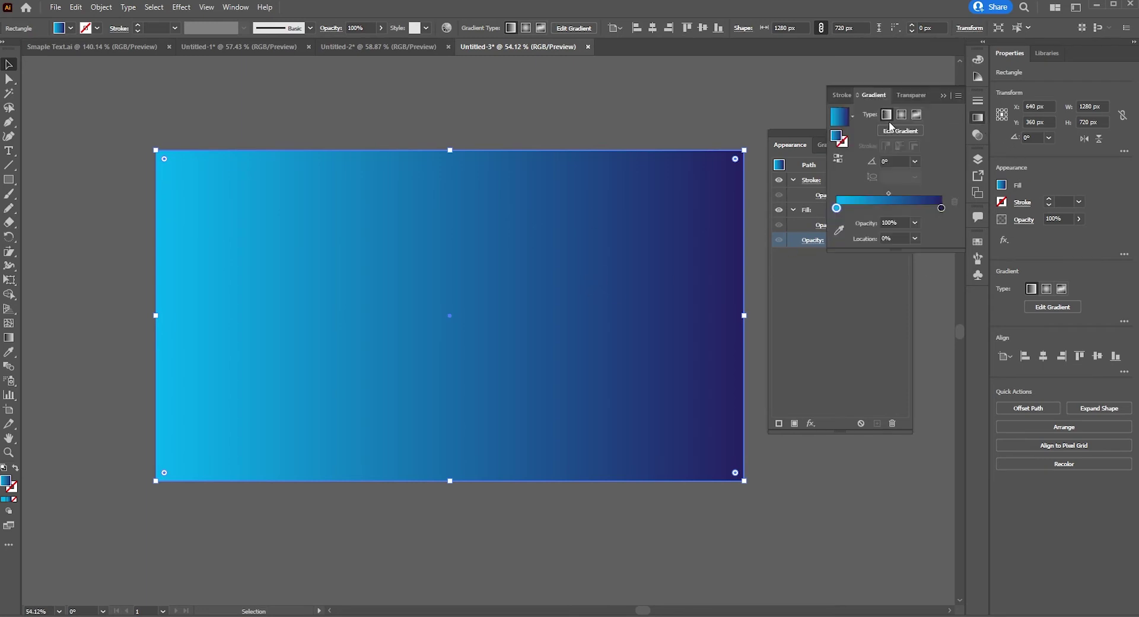
{"action": "left_click", "coordinate": [902, 115]}
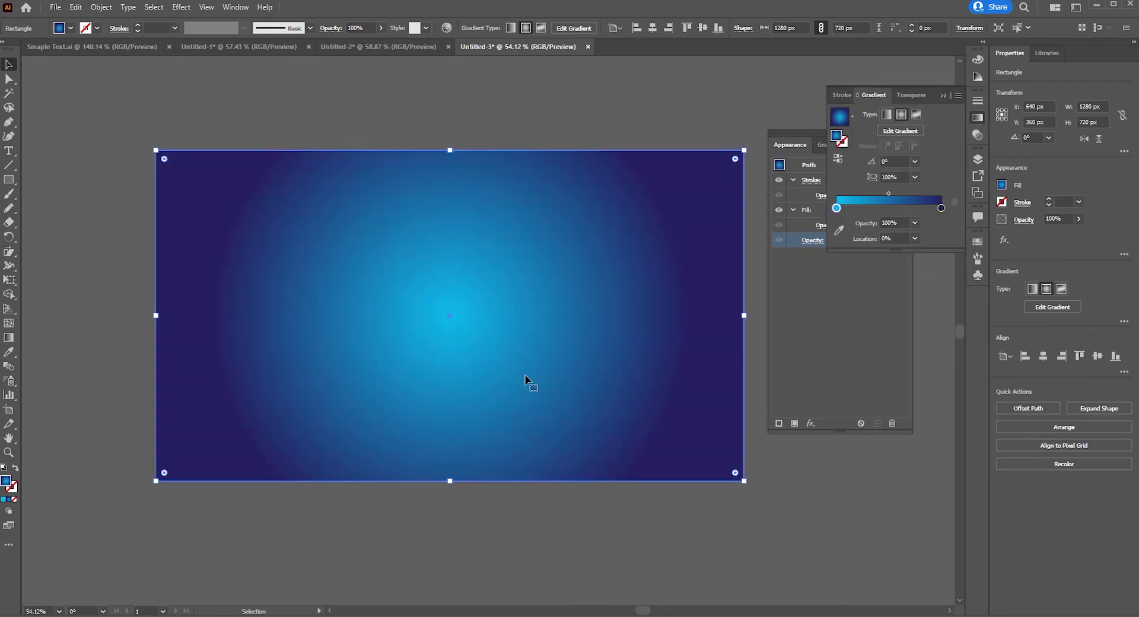
{"action": "left_click", "coordinate": [672, 227]}
Send the gradient rectangle to the back behind the BIG SALE text and close the Appearance panel.
{"action": "right_click", "coordinate": [525, 261]}
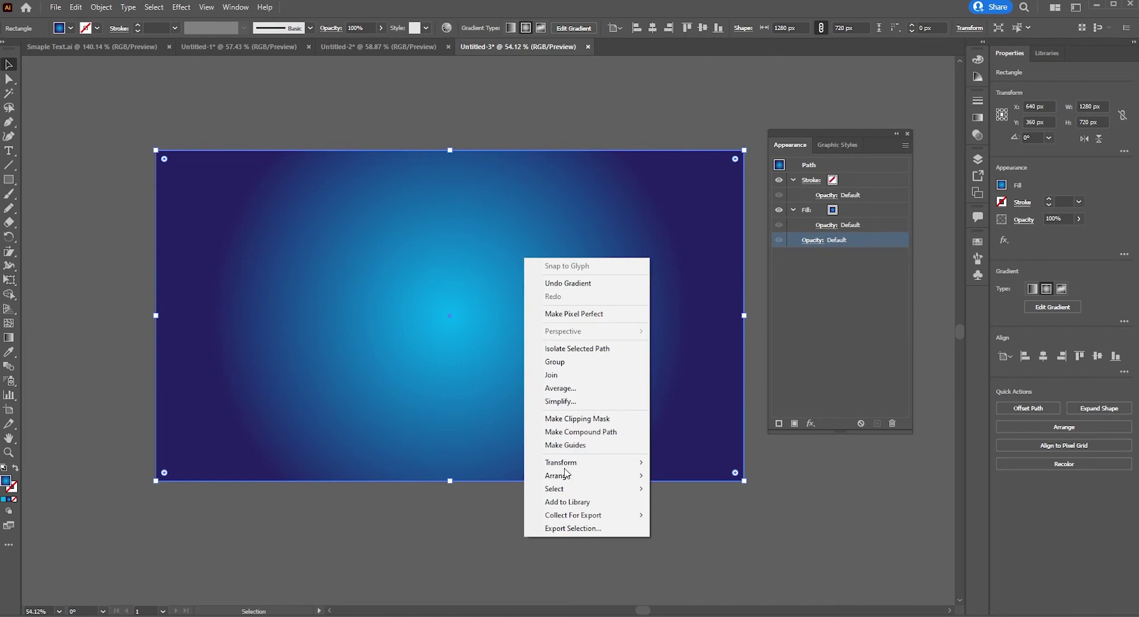
{"action": "mouse_move", "coordinate": [572, 476]}
{"action": "left_click", "coordinate": [727, 516]}
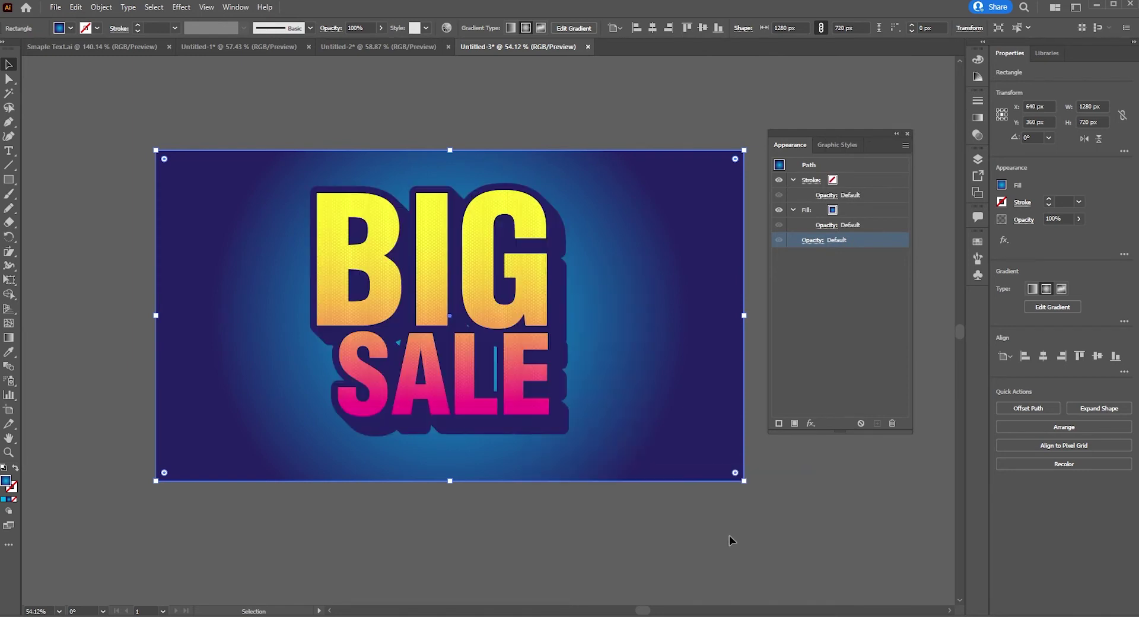
{"action": "left_click", "coordinate": [906, 136]}
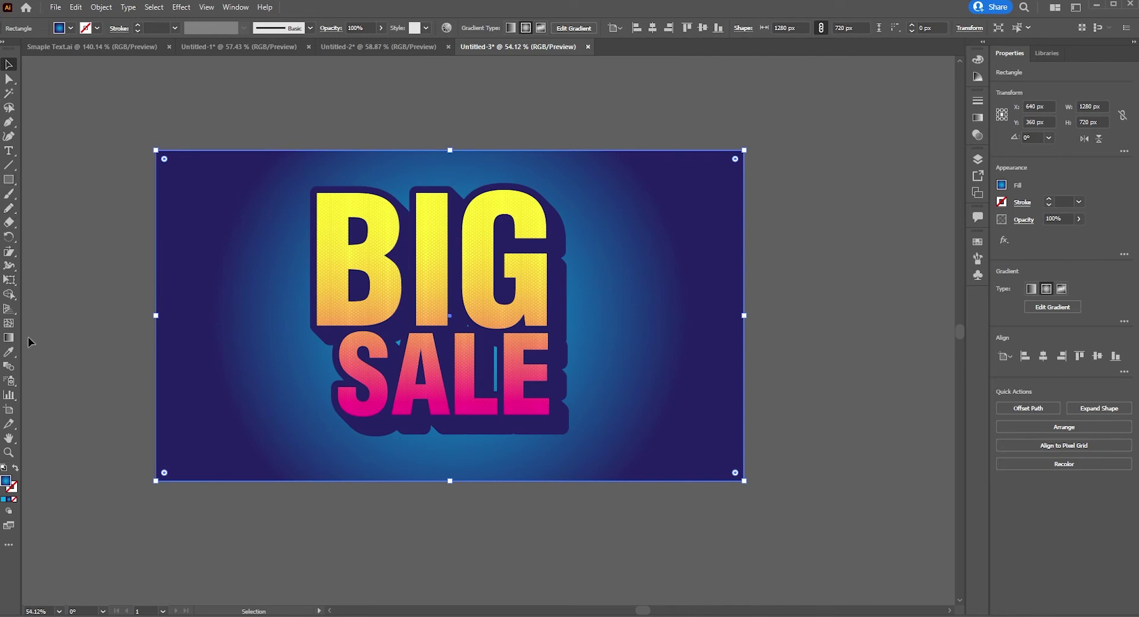
Redraw the radial gradient from the middle of the background to just beyond its right edge, then deselect the rectangle.
{"action": "left_click", "coordinate": [9, 337]}
{"action": "left_click_drag", "start_coordinate": [441, 334], "coordinate": [765, 334]}
{"action": "key", "text": "v"}
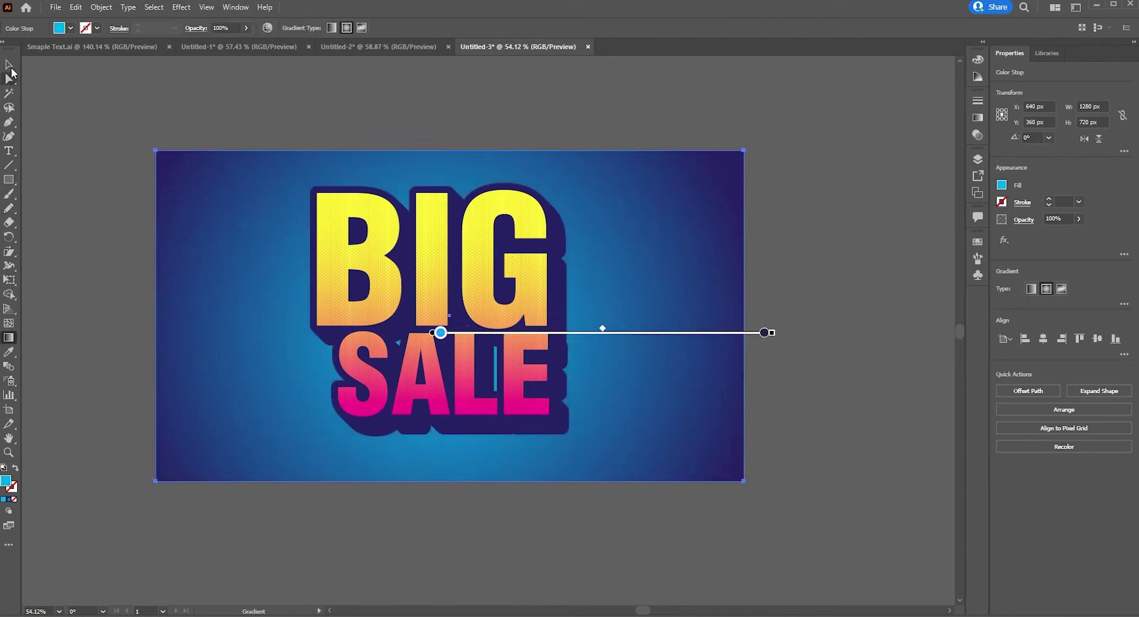
{"action": "left_click", "coordinate": [87, 259]}
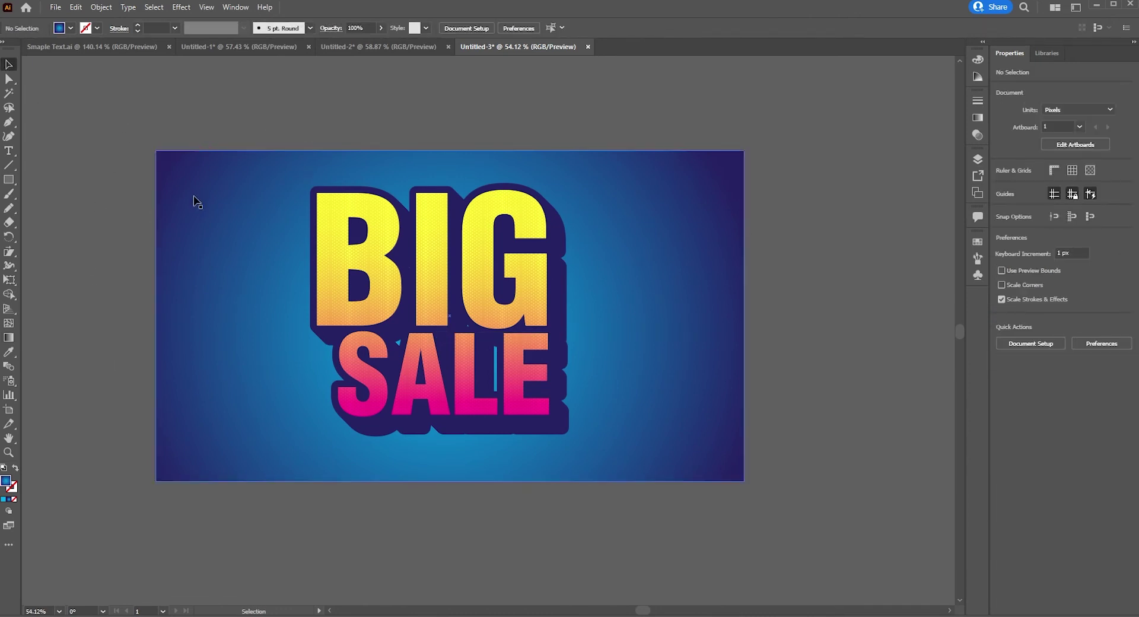
Select the background rectangle and paste a copy of it in place directly in front.
{"action": "left_click", "coordinate": [190, 178]}
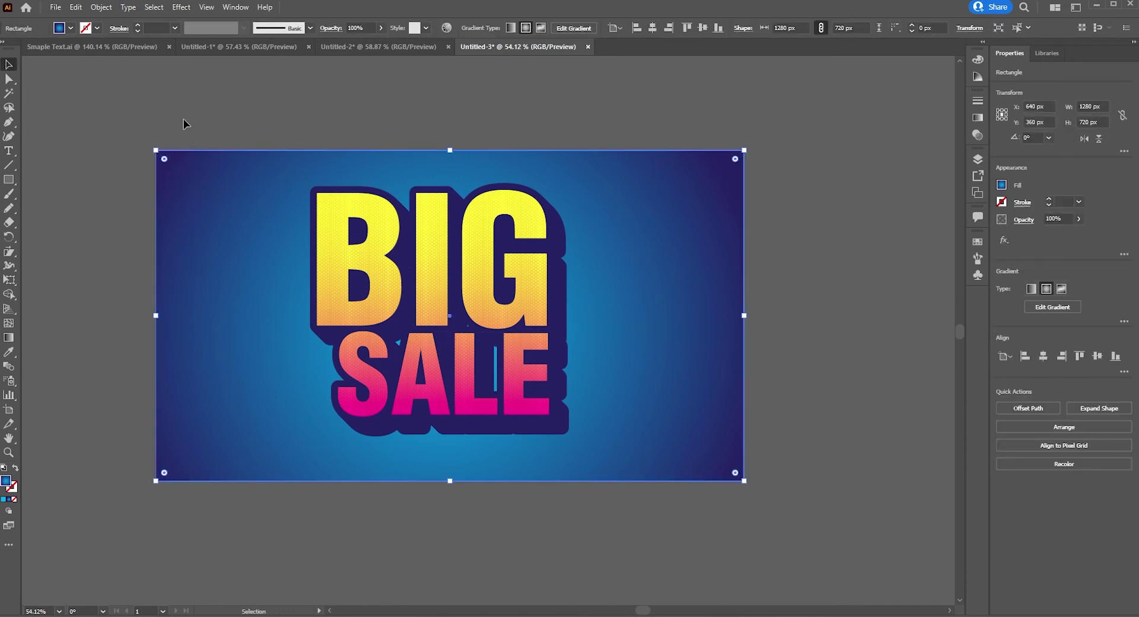
{"action": "left_click_drag", "start_coordinate": [209, 323], "coordinate": [209, 322]}
{"action": "key", "text": "a"}
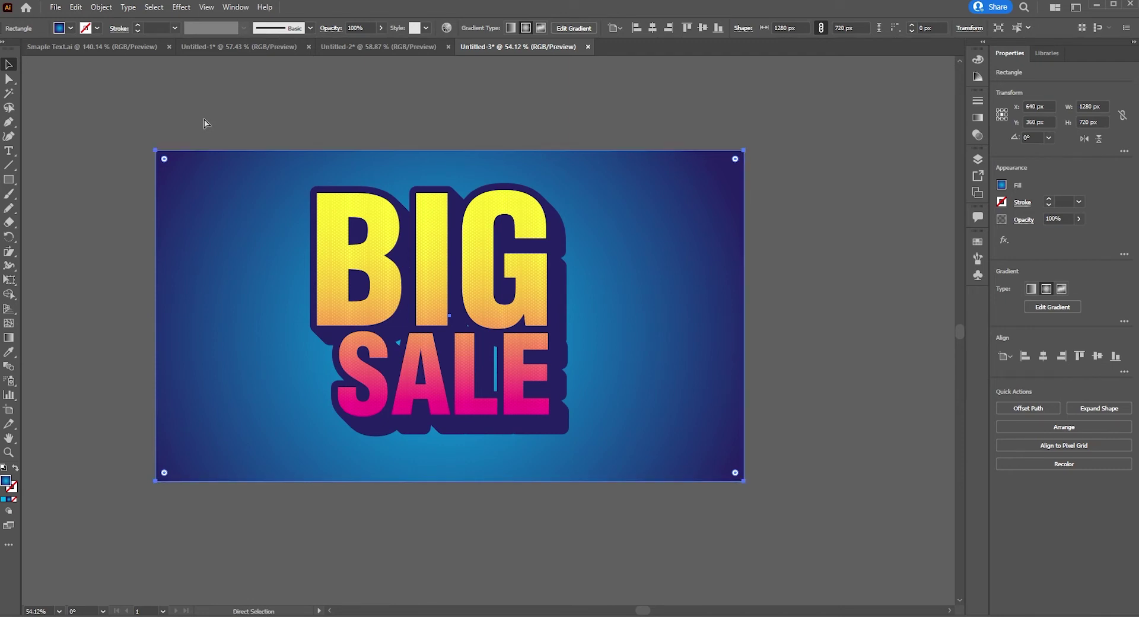
{"action": "key", "text": "v"}
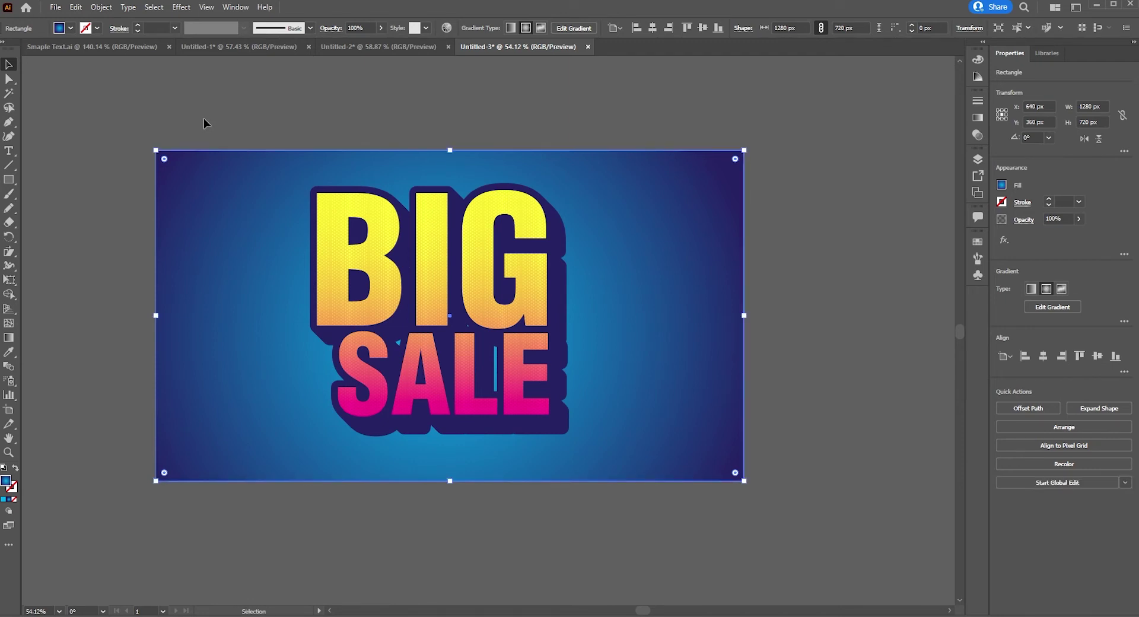
Fill the copied rectangle with a black dot pattern from the Basic Graphics_Dots swatch library.
{"action": "left_click", "coordinate": [1002, 185]}
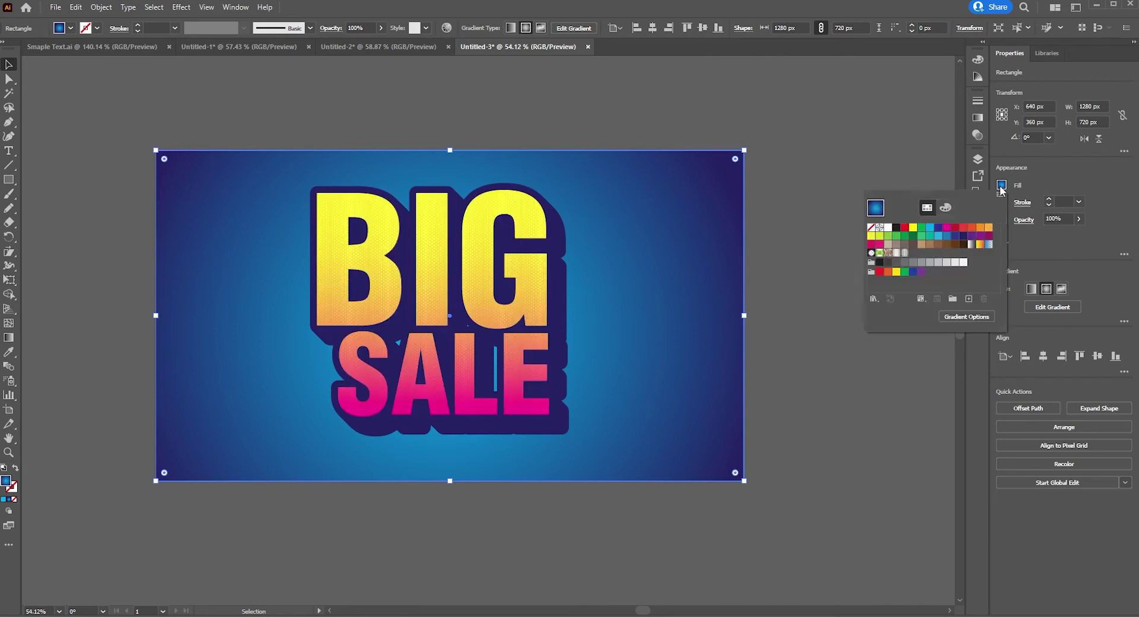
{"action": "left_click", "coordinate": [878, 302]}
{"action": "mouse_move", "coordinate": [914, 492]}
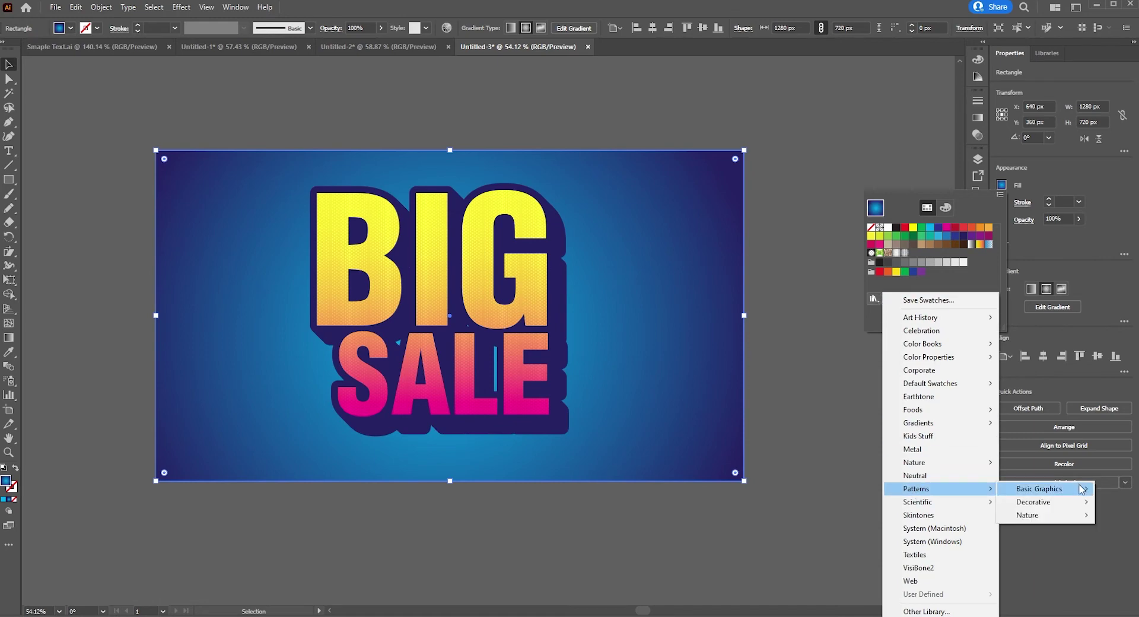
{"action": "mouse_move", "coordinate": [1039, 489]}
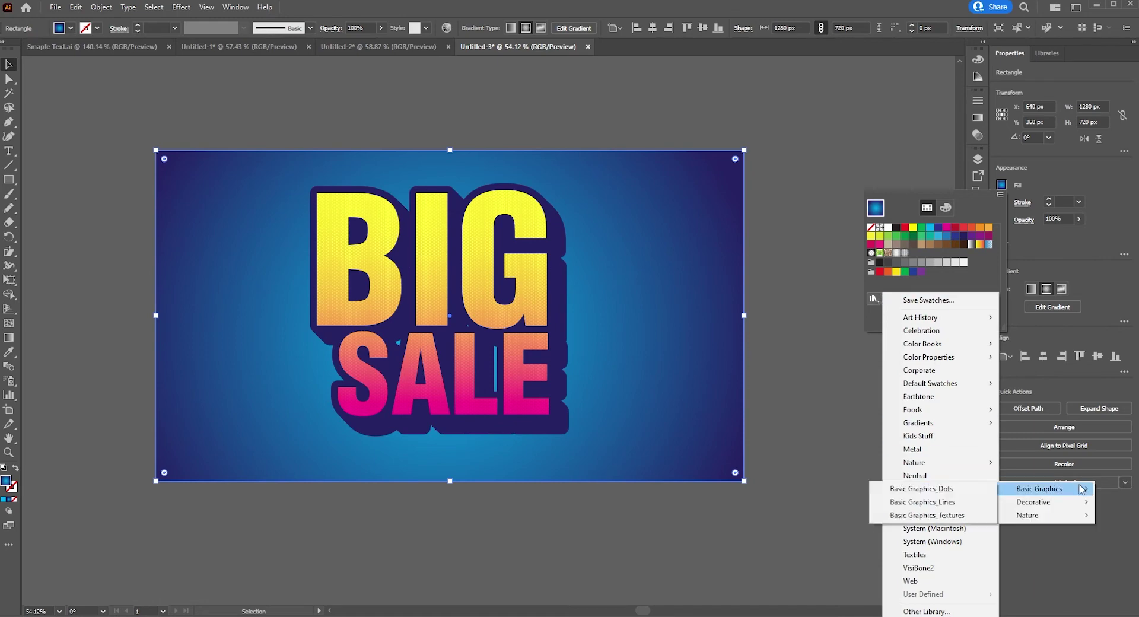
{"action": "left_click", "coordinate": [962, 493]}
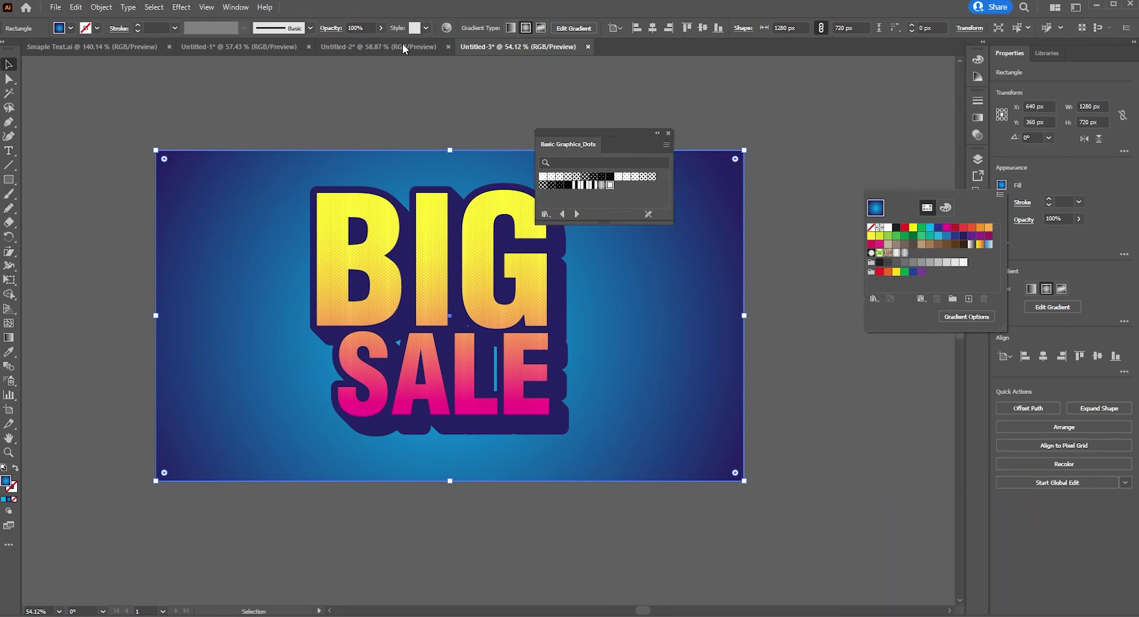
{"action": "left_click", "coordinate": [543, 186]}
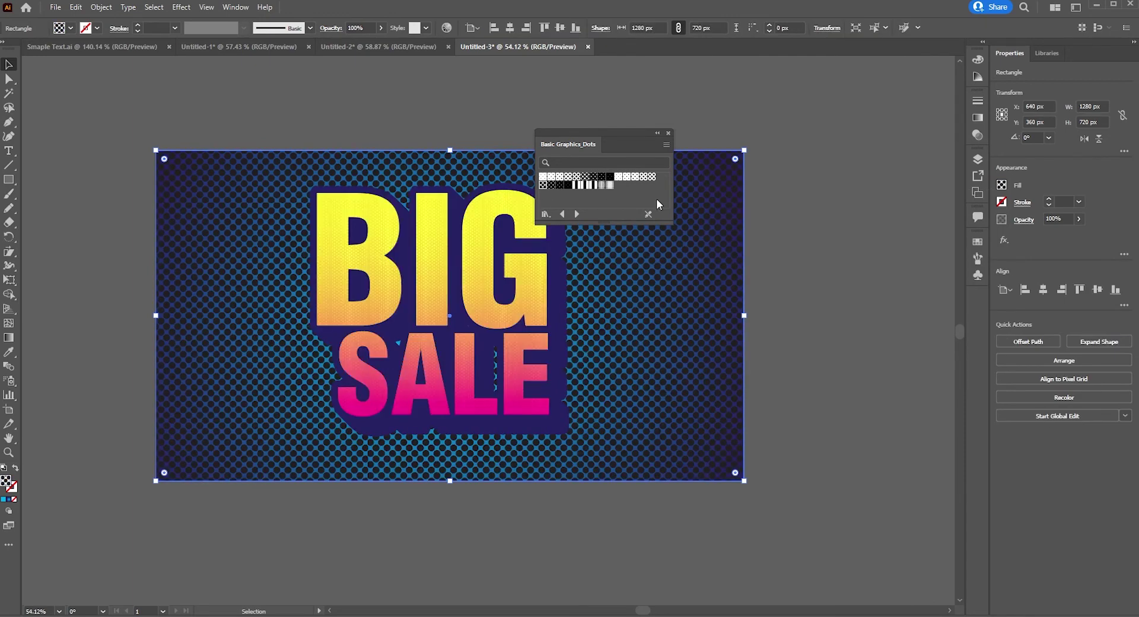
Try the finer 10 dpi 40% dot swatch on the copied rectangle, reapply the coarser dot pattern, and collapse the swatch library.
{"action": "left_click", "coordinate": [569, 178]}
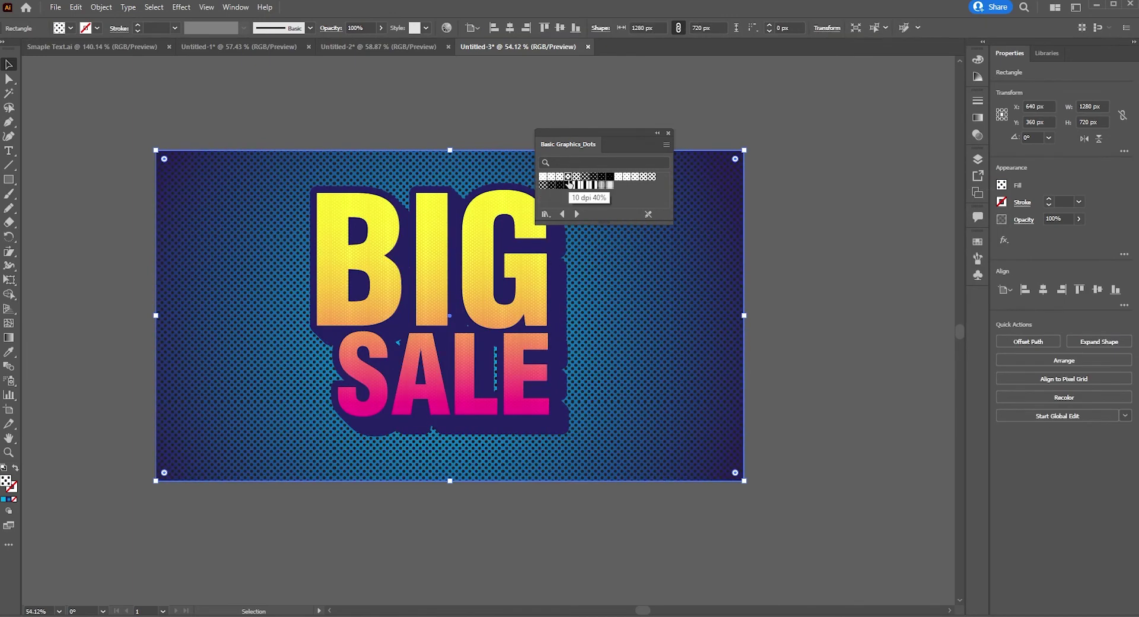
{"action": "left_click", "coordinate": [543, 186]}
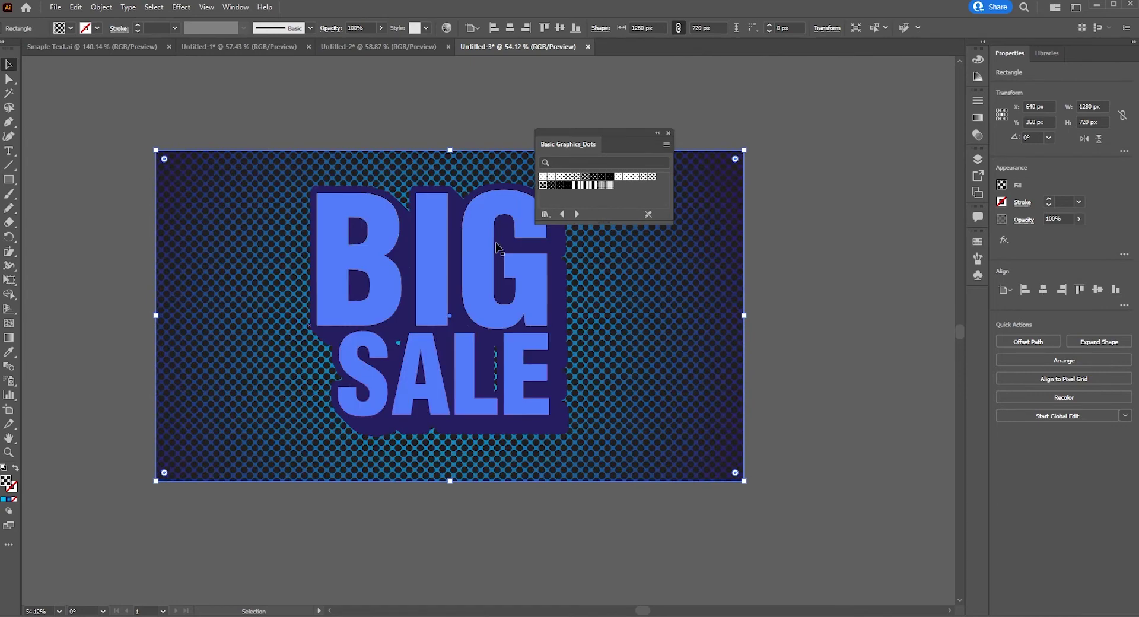
{"action": "left_click", "coordinate": [658, 135]}
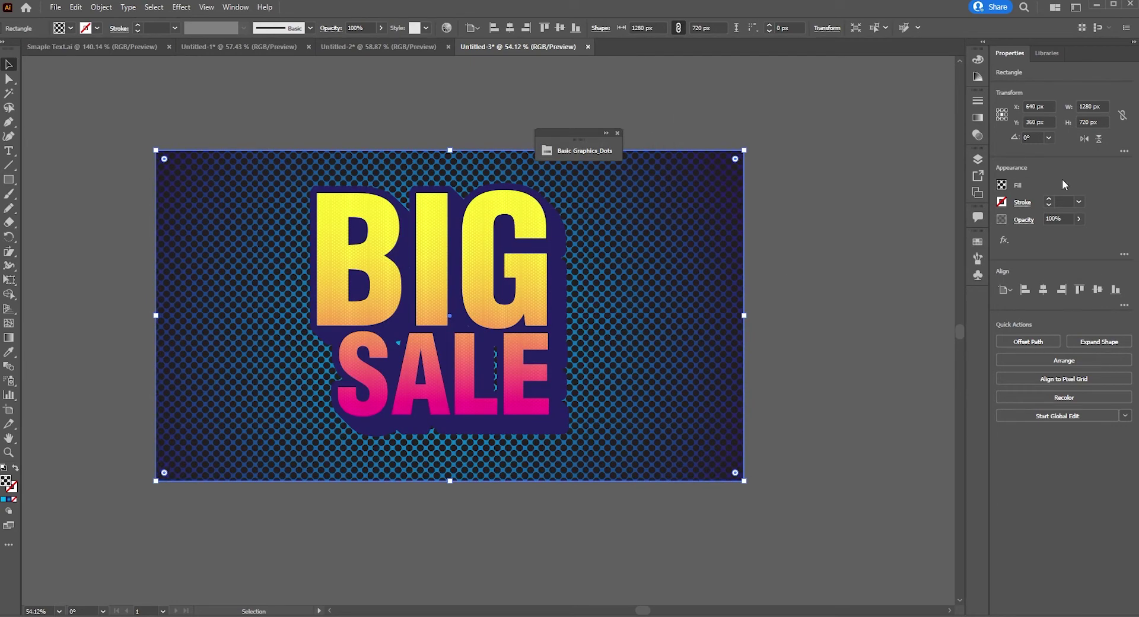
Set the dot-pattern rectangle's blending mode to Color Dodge, deselect it, and close the Basic Graphics_Dots library.
{"action": "left_click", "coordinate": [1025, 220]}
{"action": "left_click", "coordinate": [930, 242]}
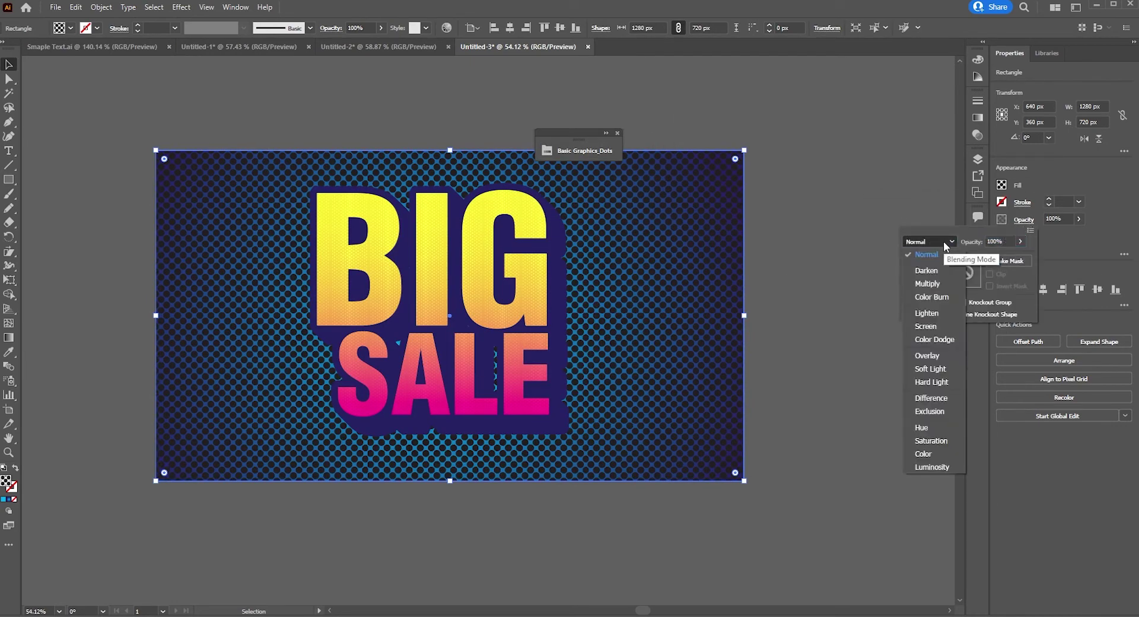
{"action": "left_click", "coordinate": [952, 337]}
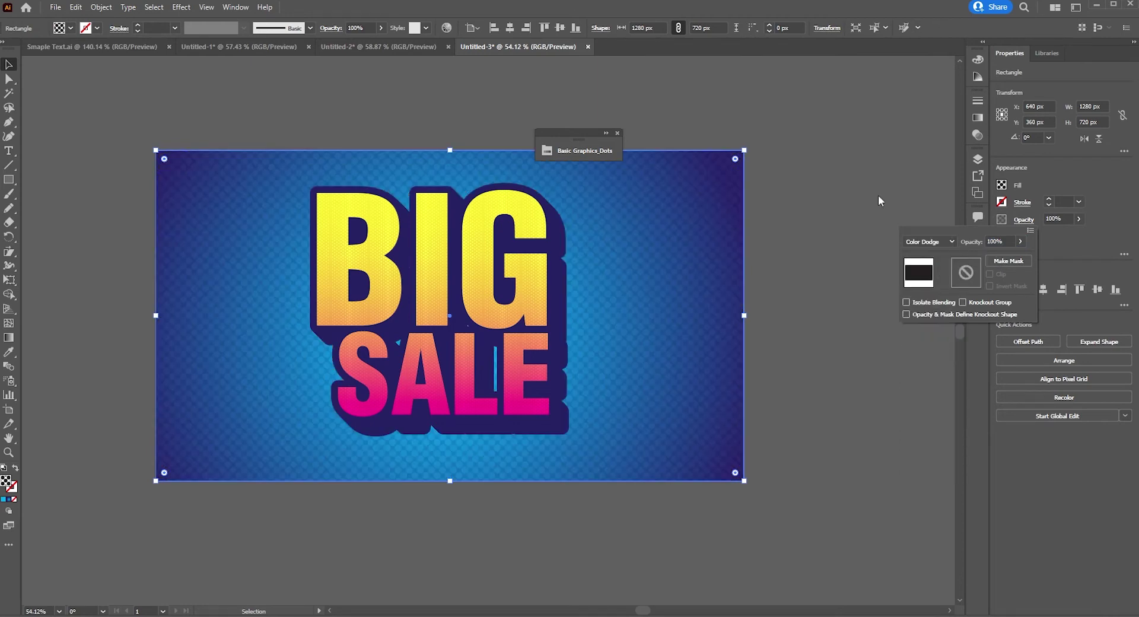
{"action": "left_click", "coordinate": [719, 112]}
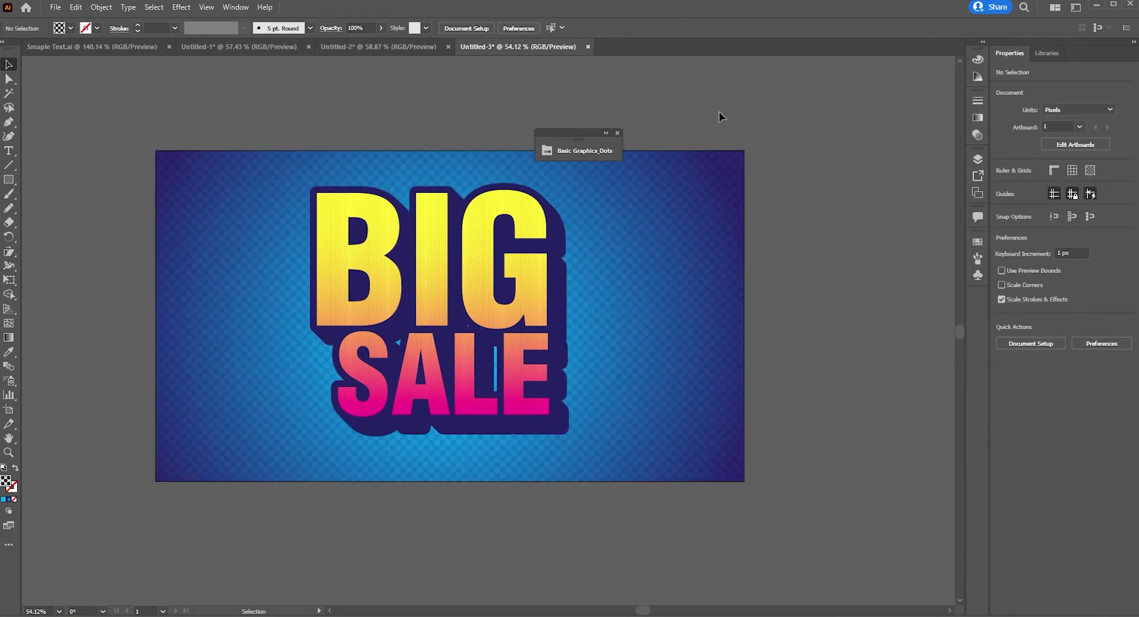
{"action": "left_click", "coordinate": [618, 133]}
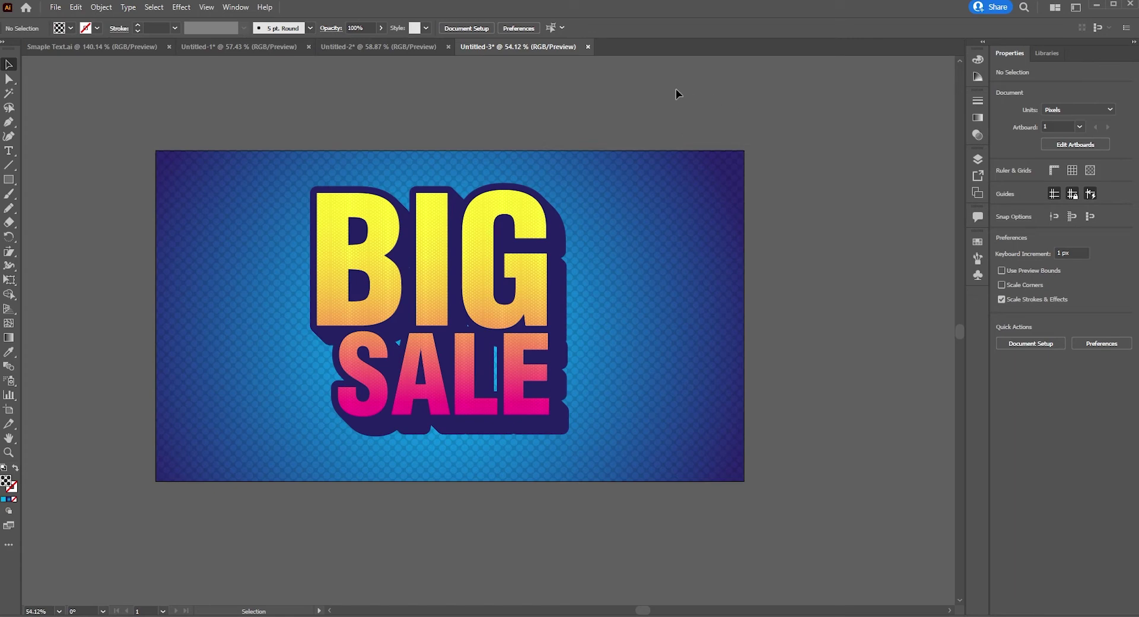
Scale the BIG SALE text down to about 423 px wide in the middle of the background.
{"action": "key", "text": "ctrl+a"}
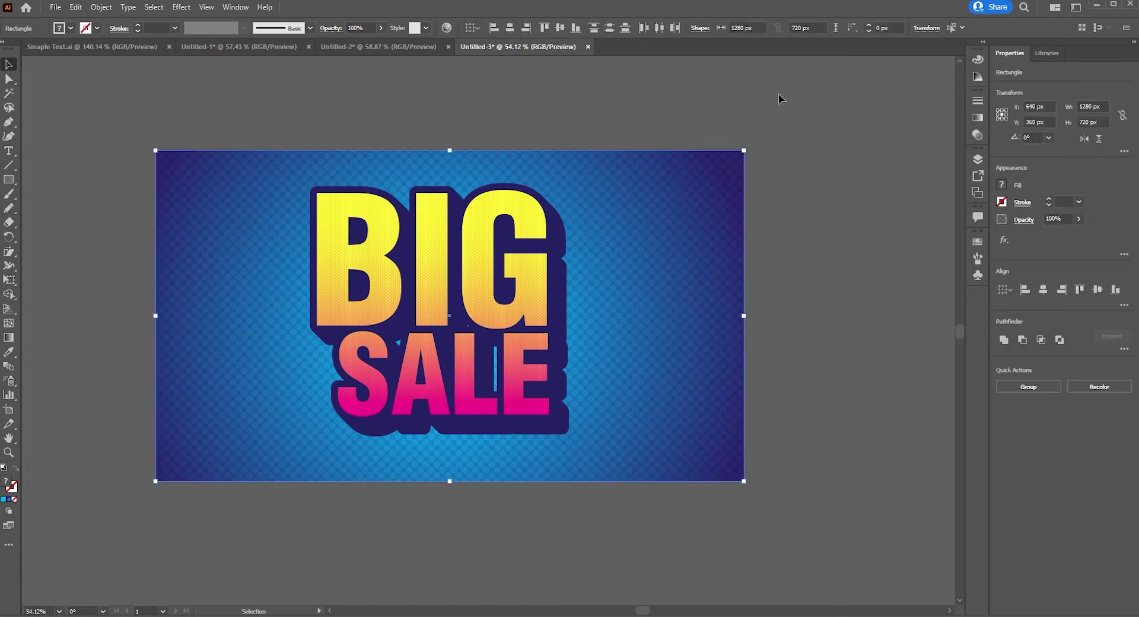
{"action": "left_click", "coordinate": [784, 114]}
{"action": "key", "text": "z"}
{"action": "left_click_drag", "start_coordinate": [563, 278], "coordinate": [682, 248]}
{"action": "key", "text": "v"}
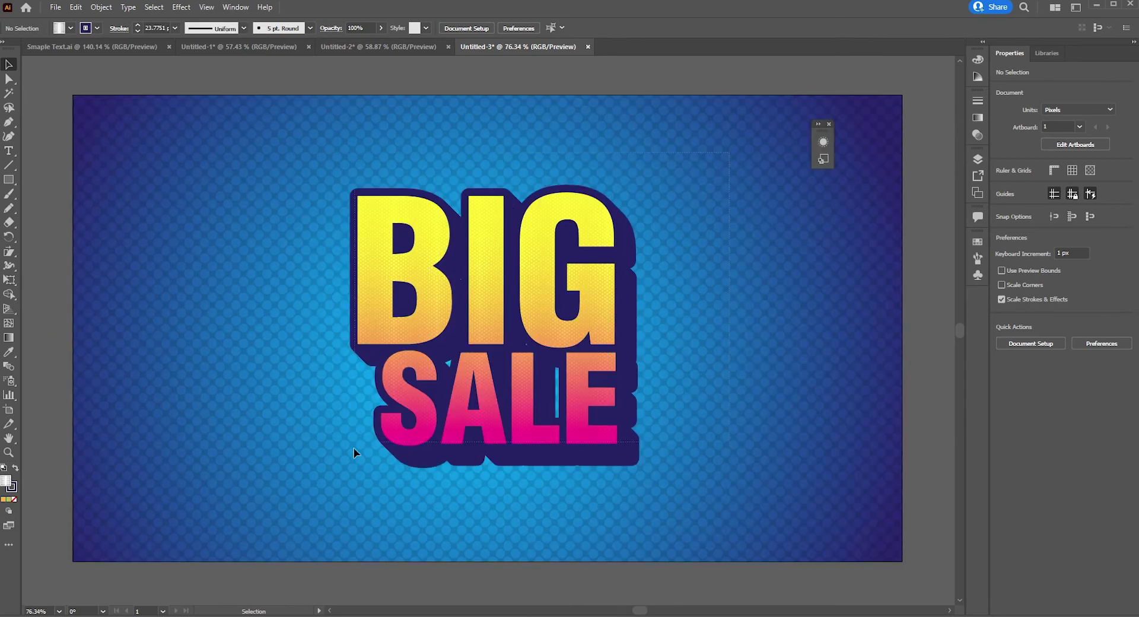
Try shearing the BIG SALE text so its baselines slope upward and moving it slightly down, then undo the changes.
{"action": "key", "text": "ctrl+a"}
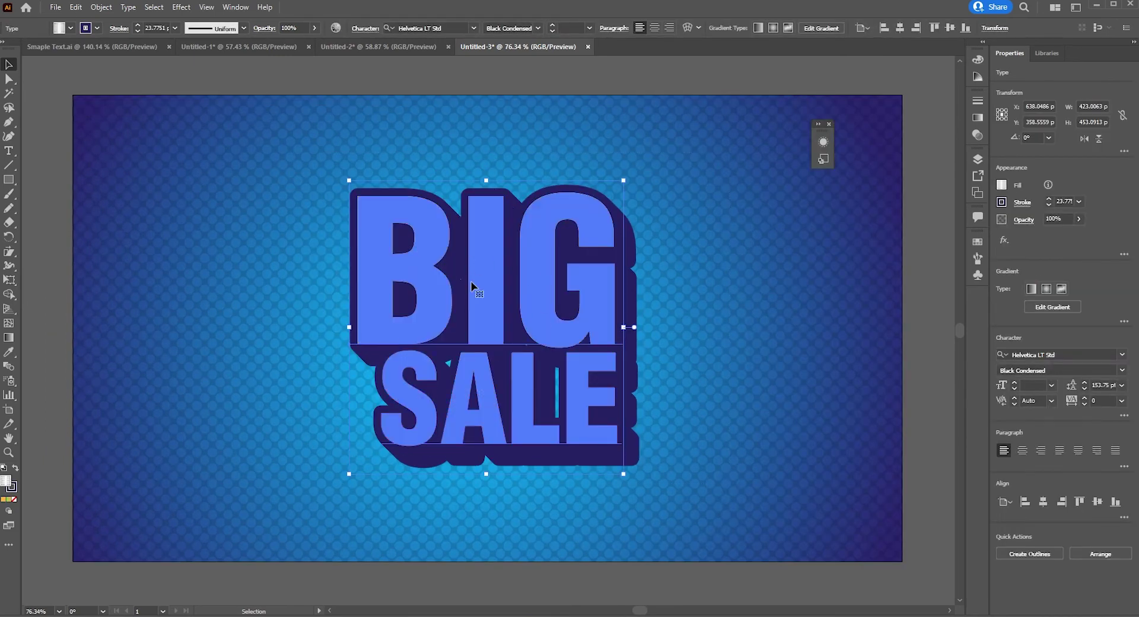
{"action": "left_click_drag", "start_coordinate": [9, 251], "coordinate": [55, 272]}
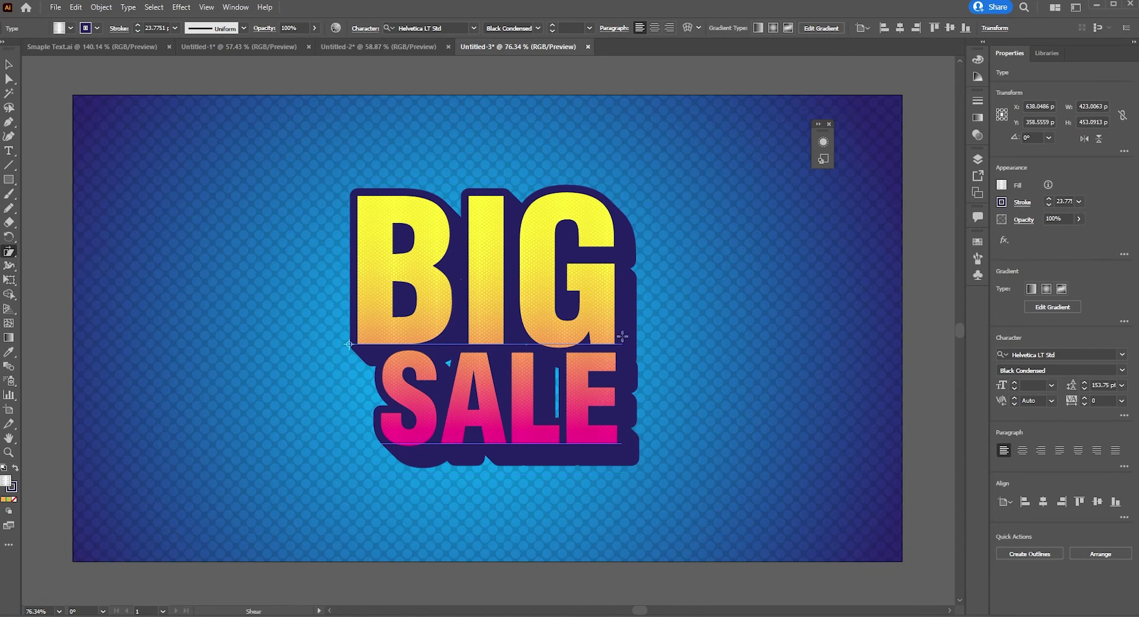
{"action": "left_click_drag", "start_coordinate": [622, 336], "coordinate": [625, 296]}
{"action": "key", "text": "v"}
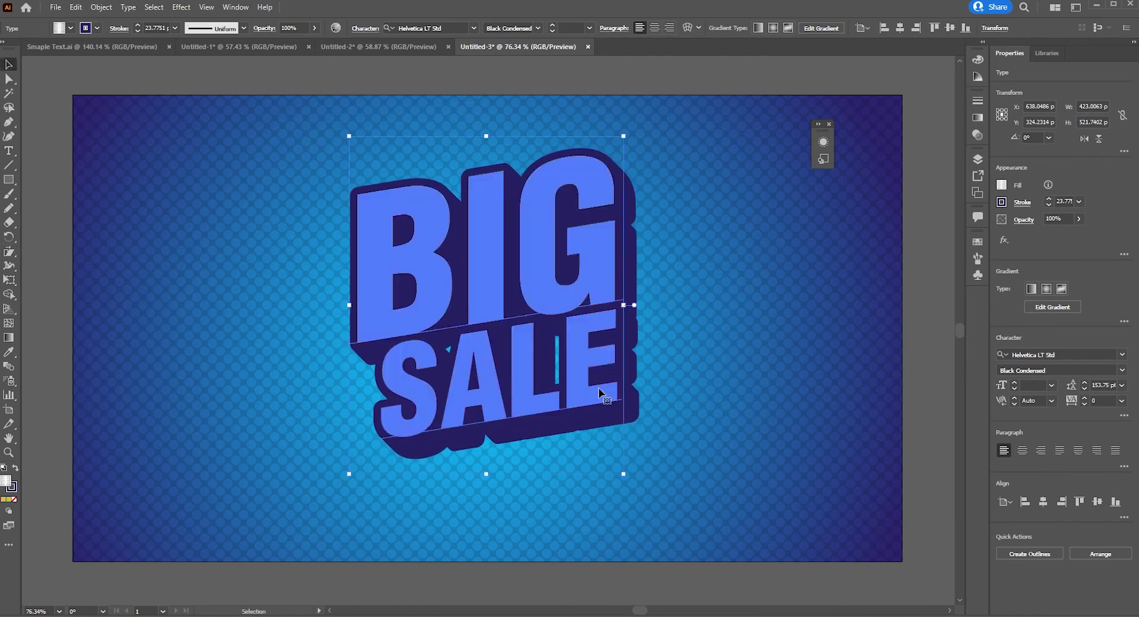
{"action": "left_click", "coordinate": [788, 513]}
{"action": "left_click_drag", "start_coordinate": [621, 416], "coordinate": [617, 433]}
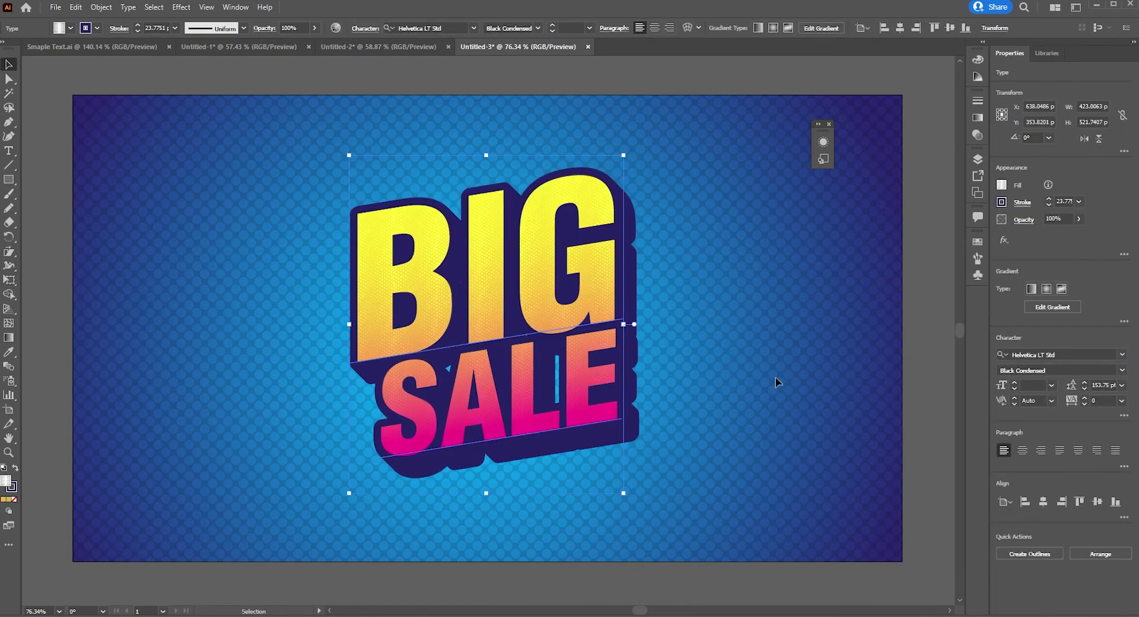
{"action": "left_click", "coordinate": [789, 303]}
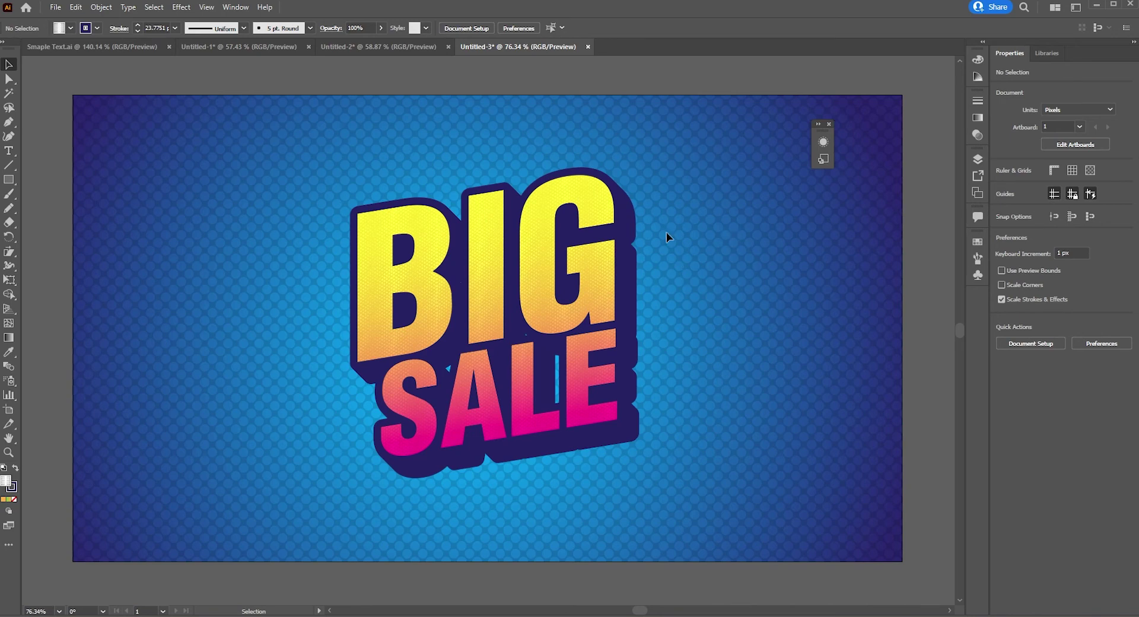
{"action": "key", "text": "ctrl+z"}
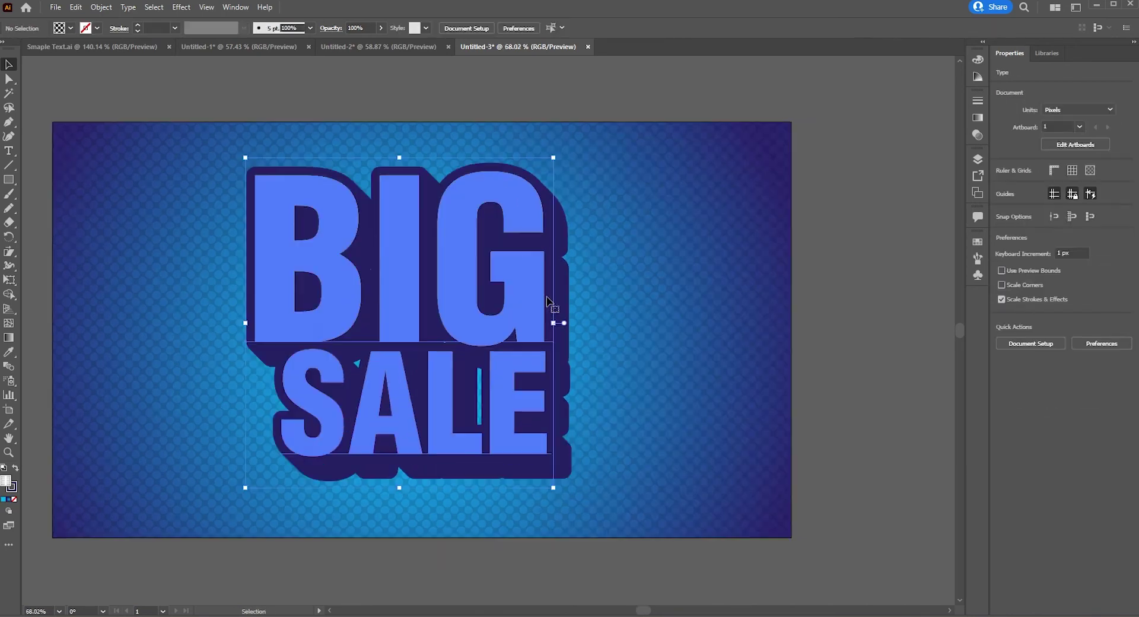
Move the BIG SALE text to the left half of the background and scale it to about 423 px wide.
{"action": "left_click_drag", "start_coordinate": [487, 321], "coordinate": [330, 303]}
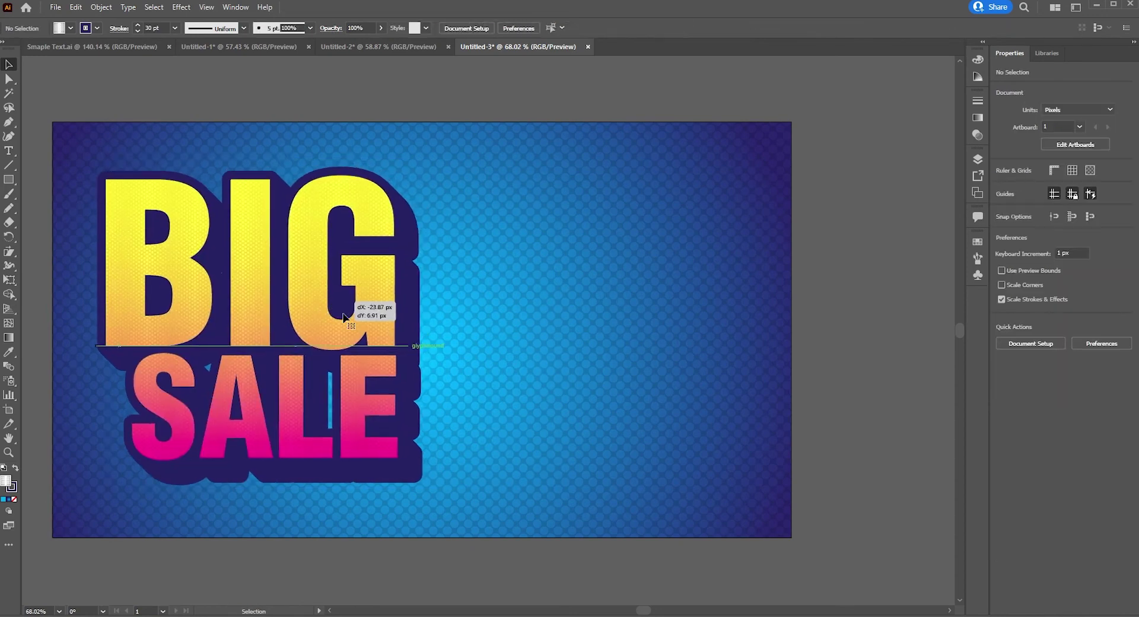
{"action": "left_click_drag", "start_coordinate": [406, 494], "coordinate": [368, 478]}
{"action": "left_click", "coordinate": [368, 477]}
Duplicate the BIG SALE text onto the right half of the background, replace BIG with FUN, and nudge the copy left.
{"action": "left_click_drag", "start_coordinate": [304, 403], "coordinate": [582, 418]}
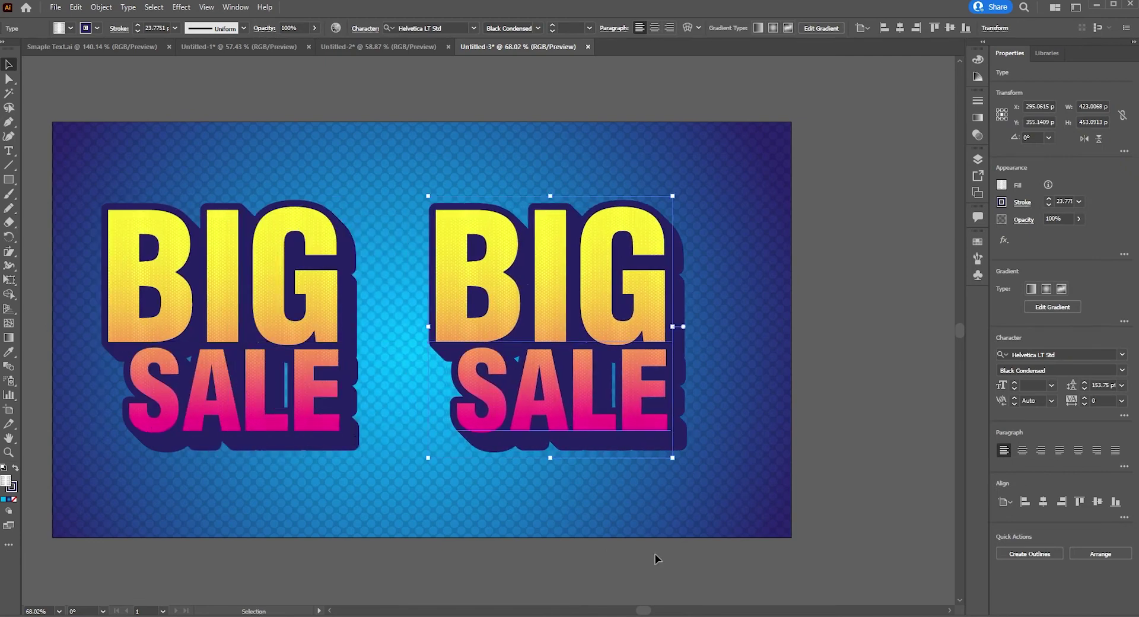
{"action": "double_click", "coordinate": [590, 330]}
{"action": "double_click", "coordinate": [584, 275]}
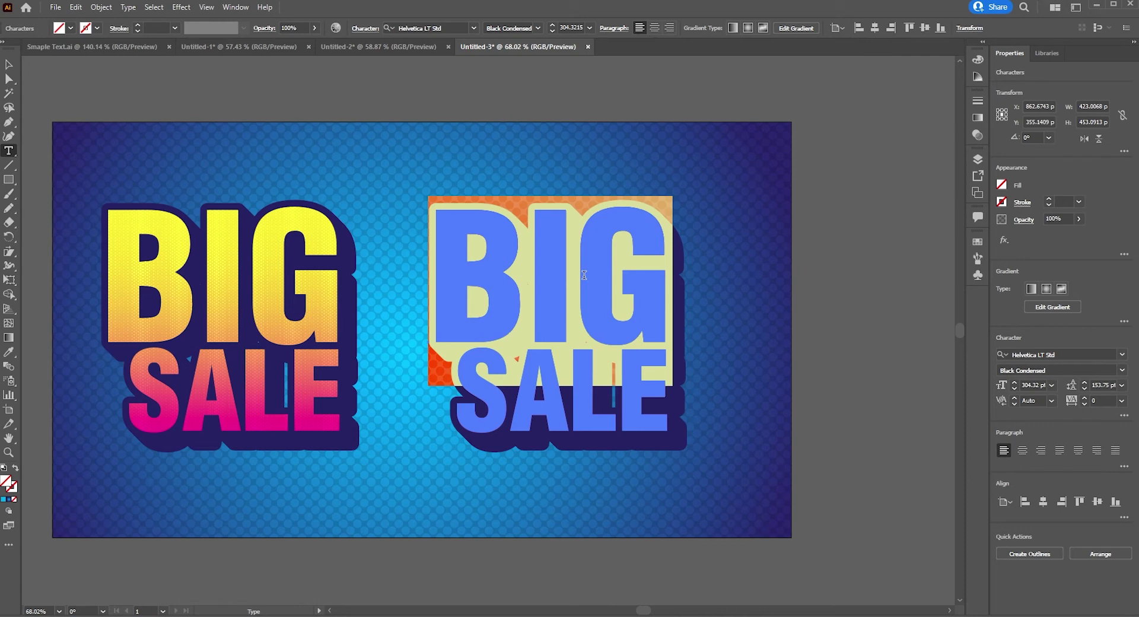
{"action": "type", "text": "FUN"}
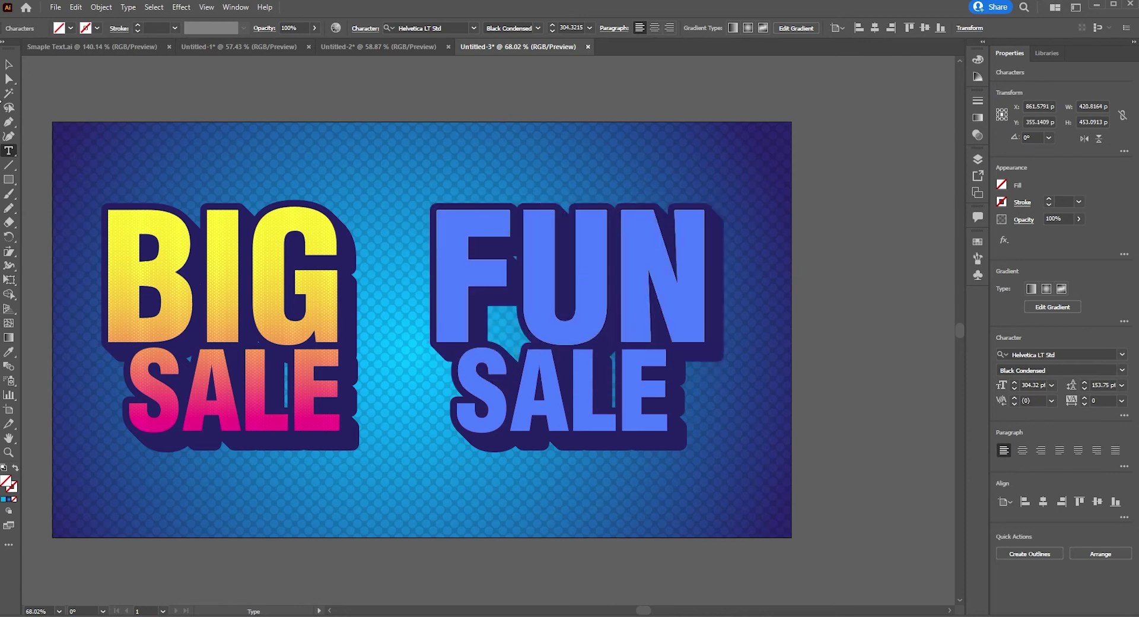
{"action": "key", "text": "Escape"}
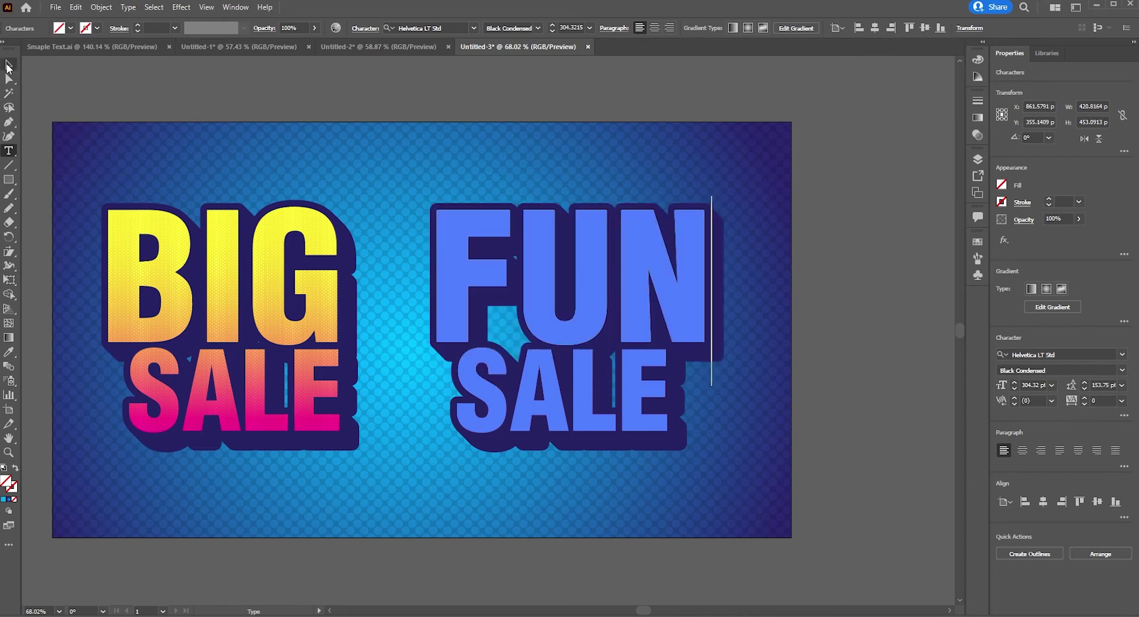
{"action": "left_click_drag", "start_coordinate": [606, 419], "coordinate": [594, 419]}
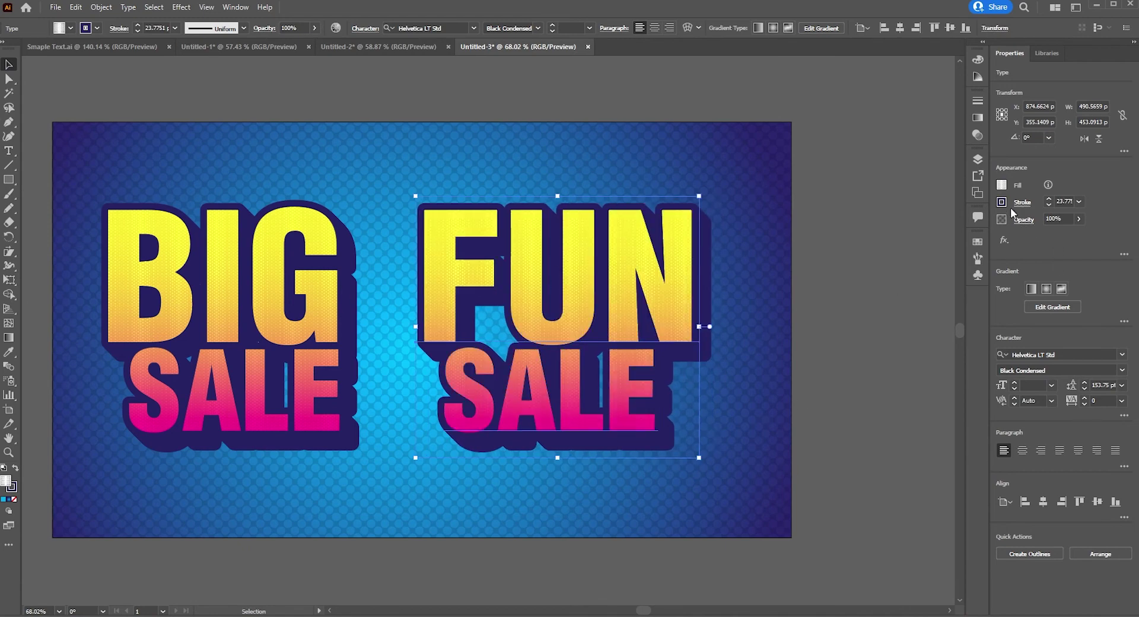
Show the Appearance panel for the FUN SALE text and examine its fill and stroke entries.
{"action": "left_click", "coordinate": [236, 8]}
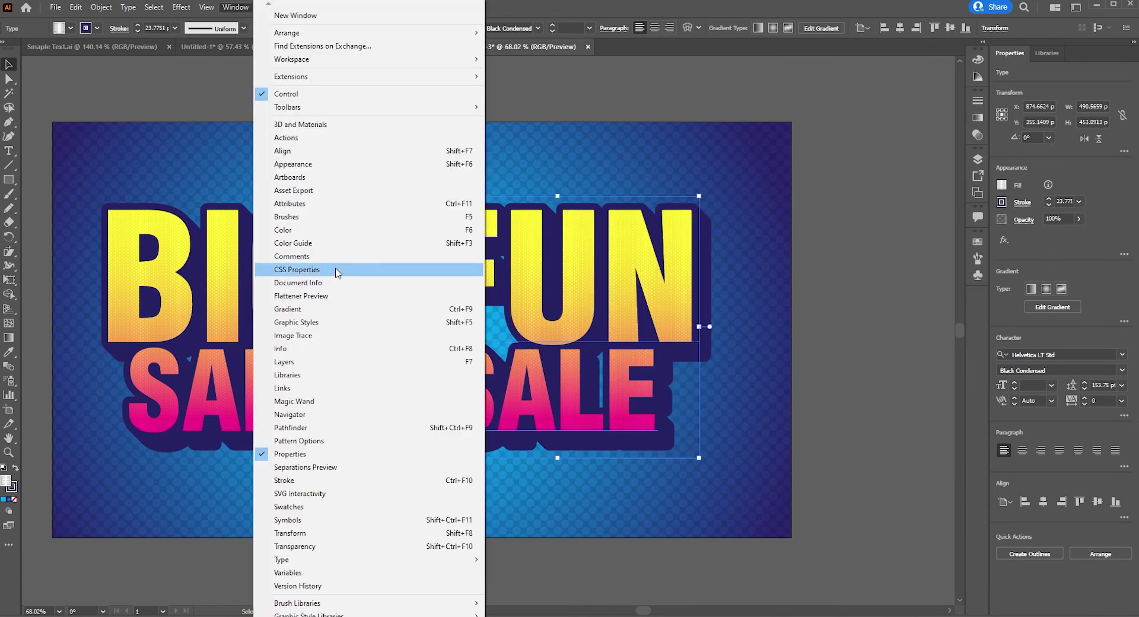
{"action": "left_click", "coordinate": [342, 166]}
{"action": "left_click_drag", "start_coordinate": [866, 145], "coordinate": [877, 131]}
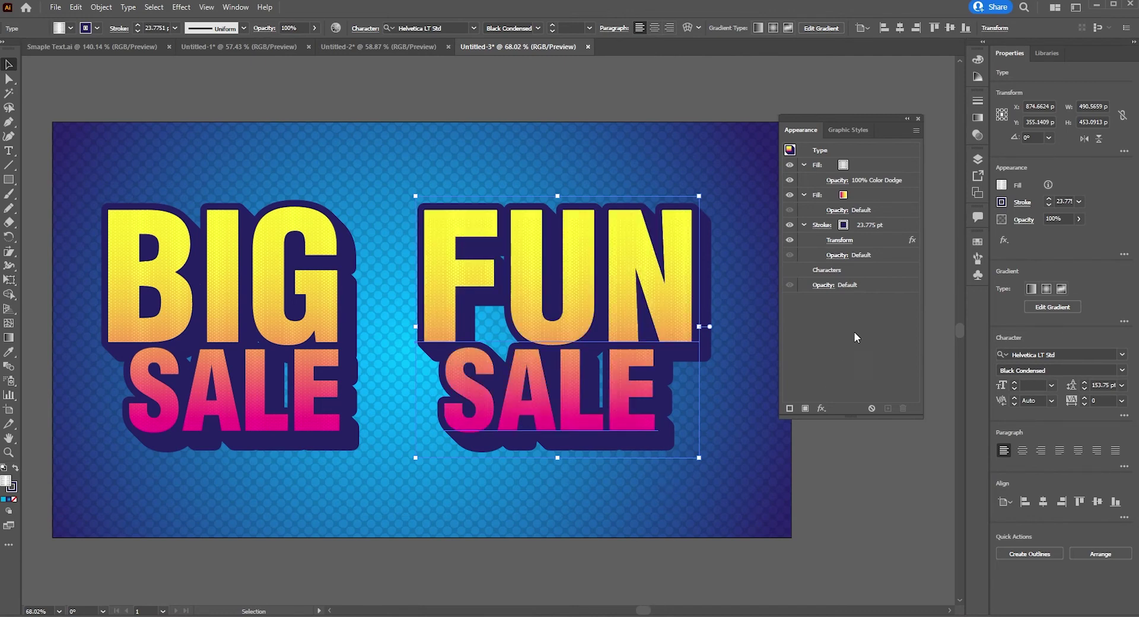
{"action": "left_click", "coordinate": [864, 167]}
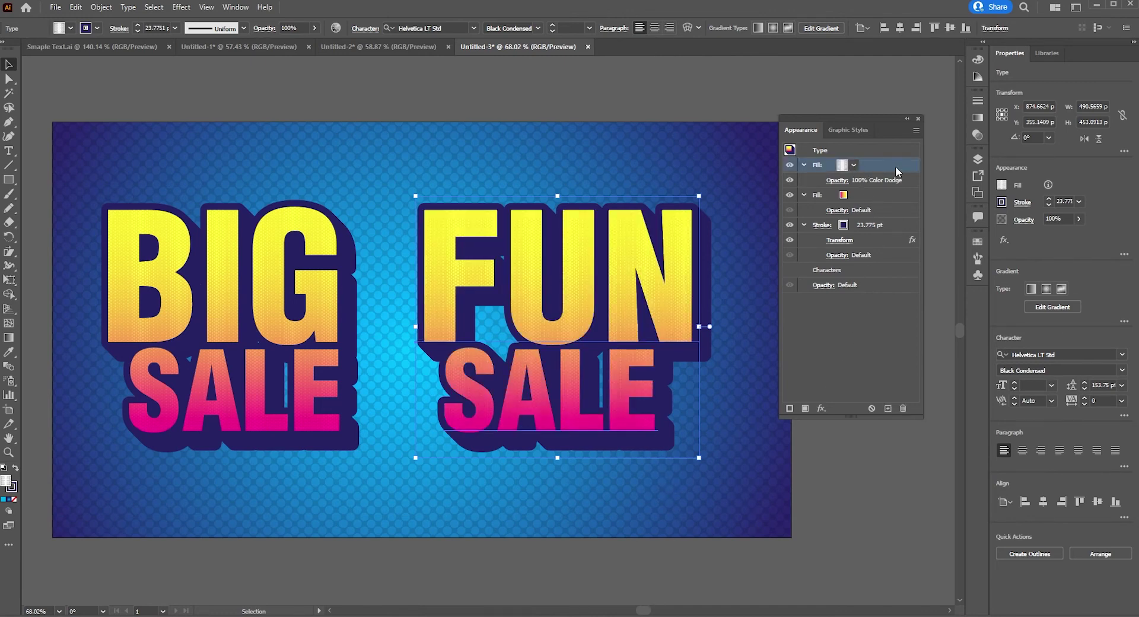
{"action": "left_click", "coordinate": [894, 226]}
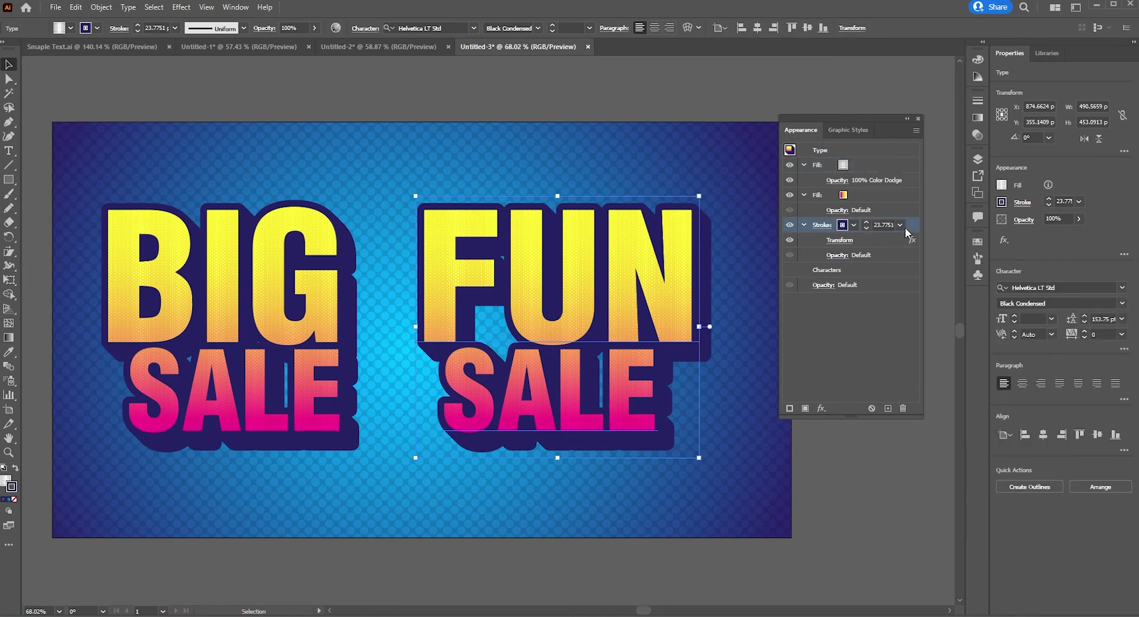
{"action": "left_click", "coordinate": [895, 331]}
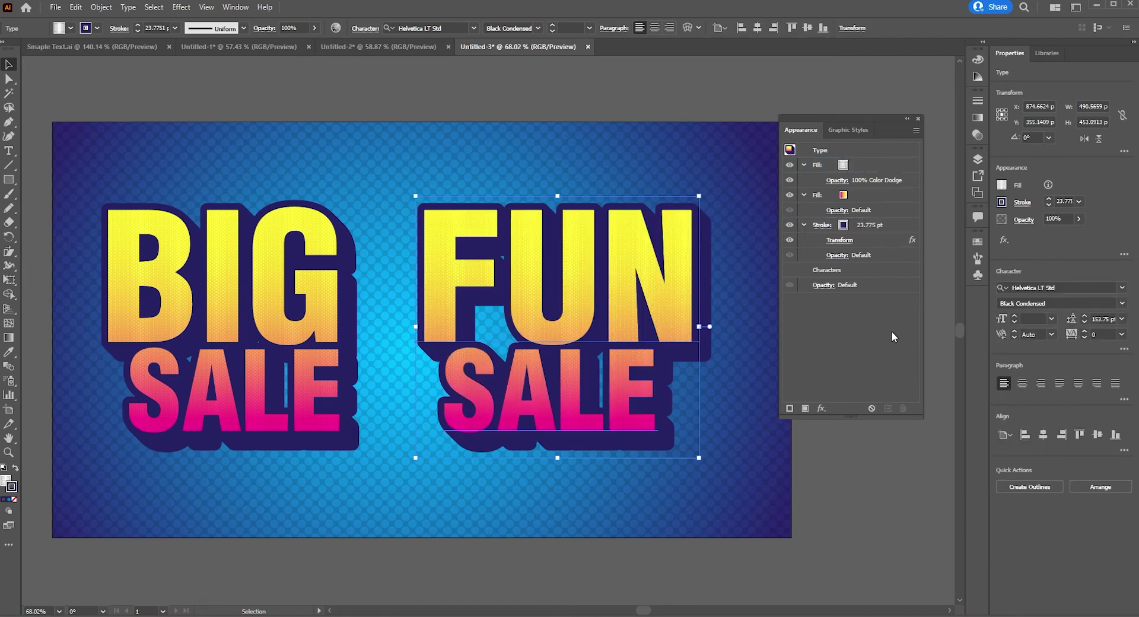
{"action": "left_click_drag", "start_coordinate": [753, 227], "coordinate": [524, 378]}
Apply a horizontal Flag warp to the whole FUN SALE text with 13% bend and 9% horizontal distortion.
{"action": "left_click", "coordinate": [851, 150]}
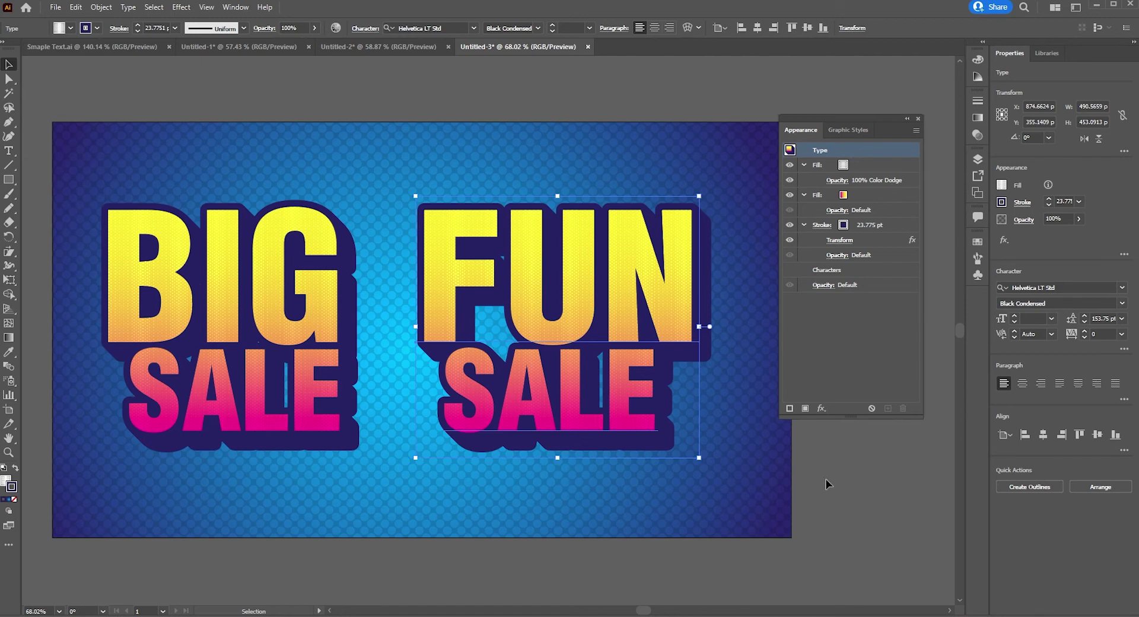
{"action": "left_click", "coordinate": [822, 408]}
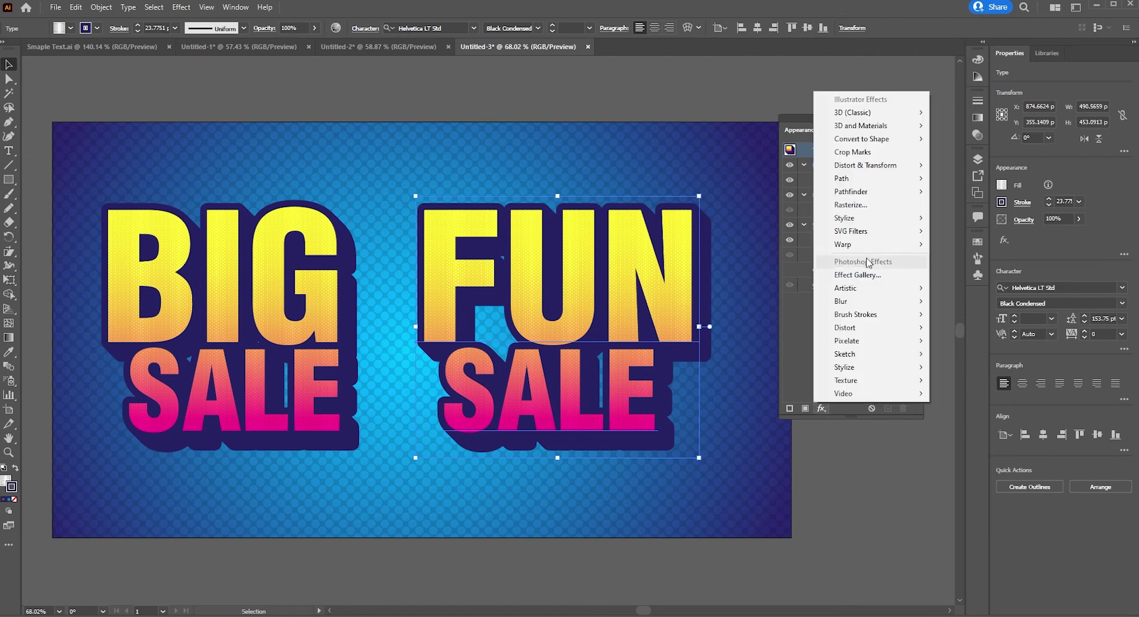
{"action": "mouse_move", "coordinate": [862, 248]}
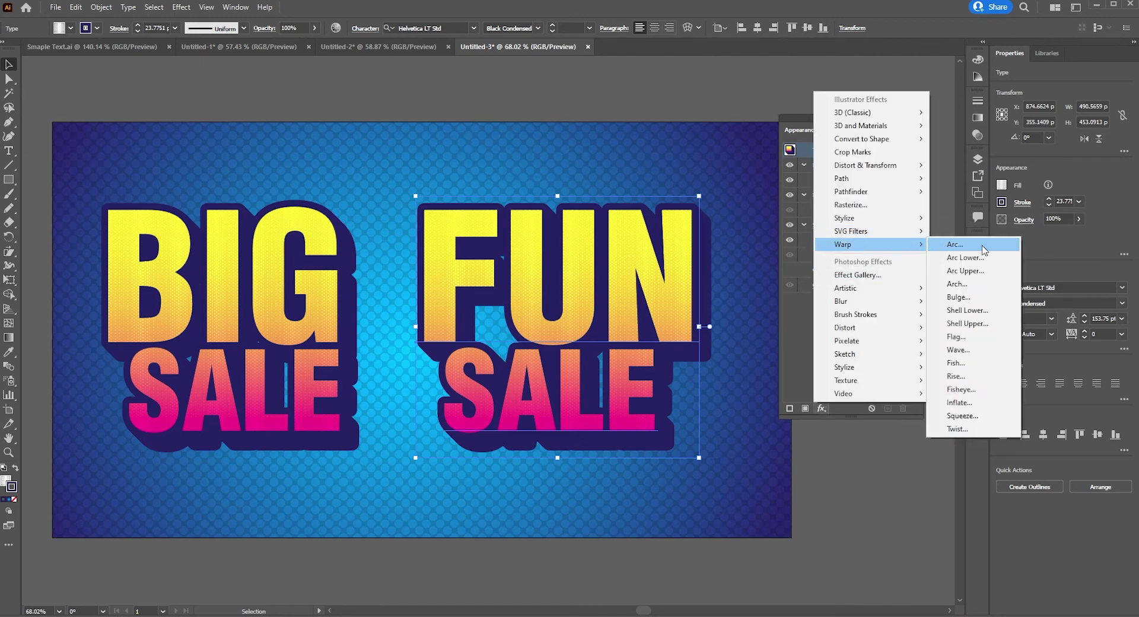
{"action": "left_click", "coordinate": [961, 343]}
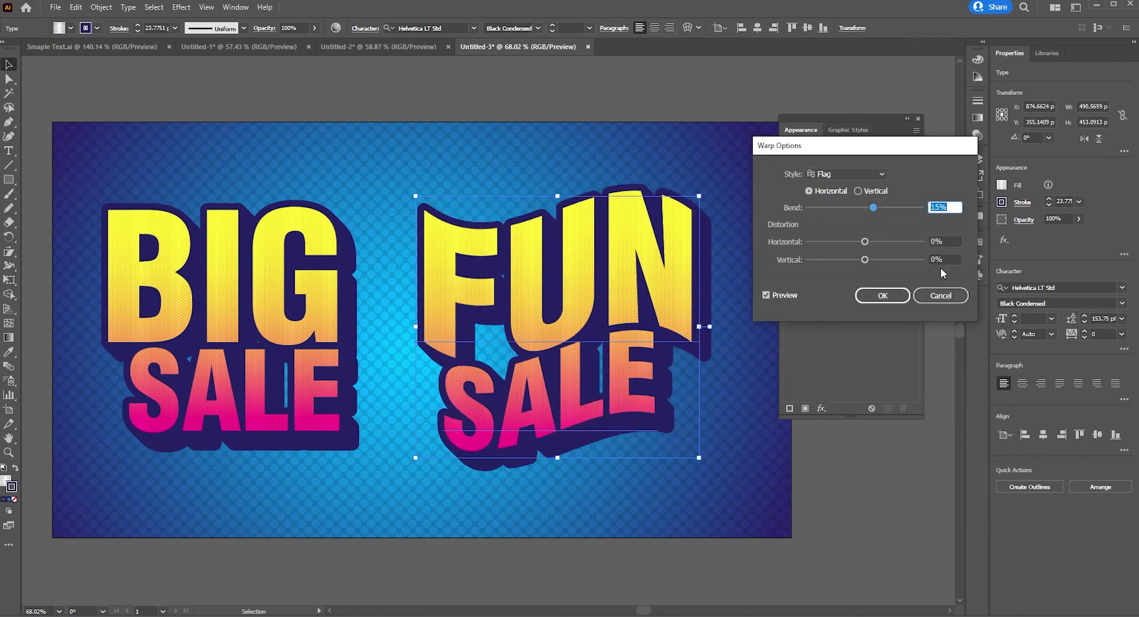
{"action": "left_click_drag", "start_coordinate": [880, 151], "coordinate": [931, 151]}
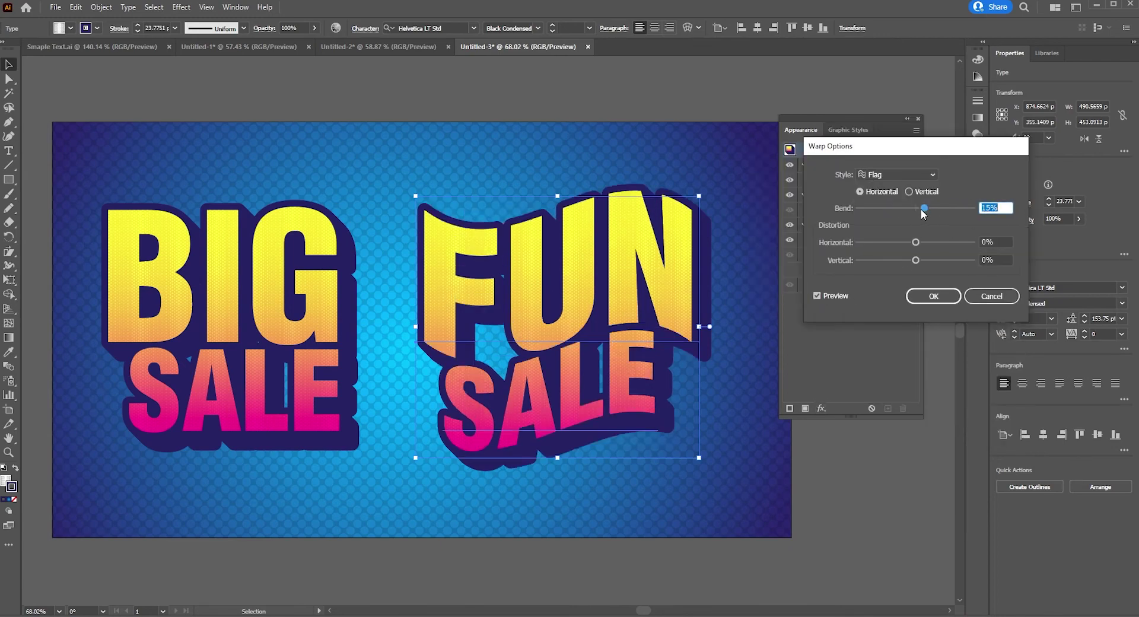
{"action": "left_click_drag", "start_coordinate": [923, 213], "coordinate": [922, 245]}
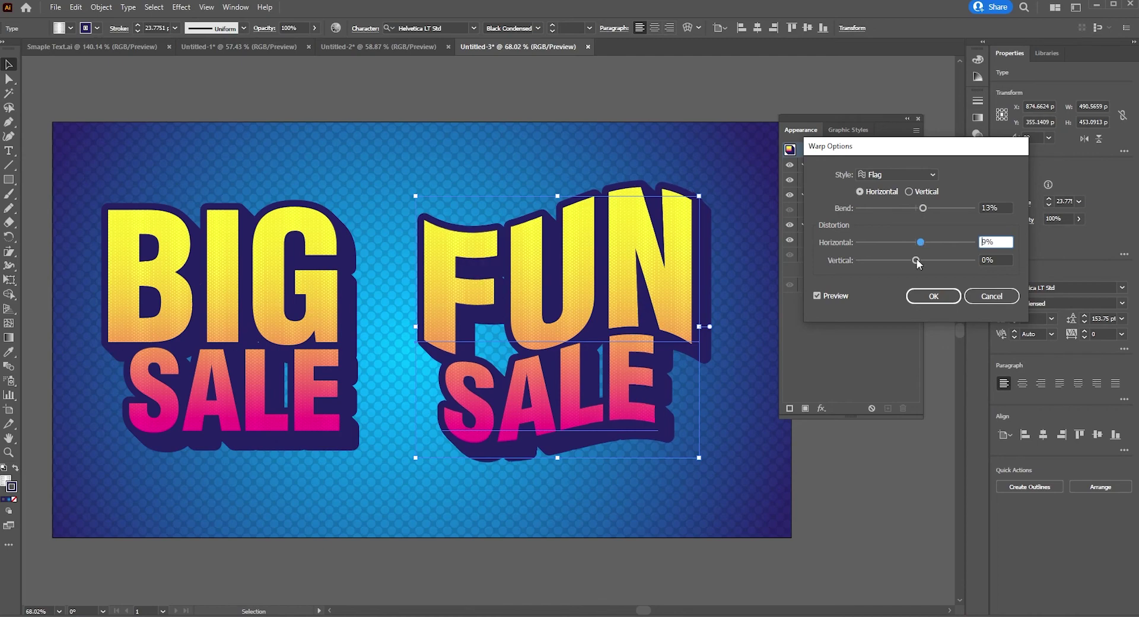
{"action": "left_click", "coordinate": [921, 300]}
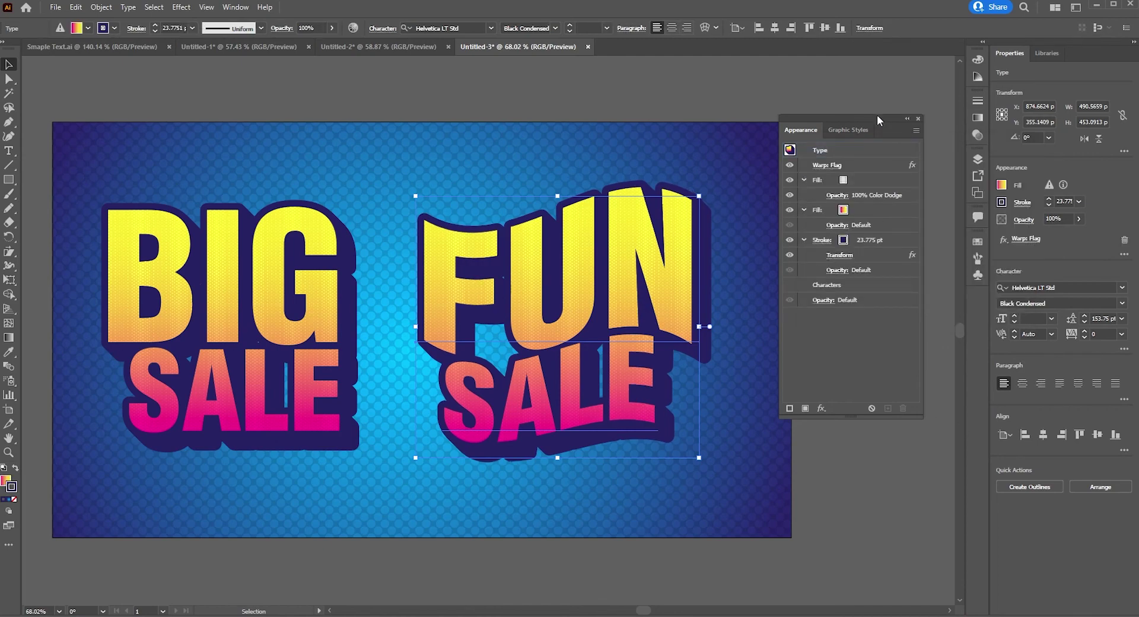
Move the Appearance panel clear of the artwork, deselect the text, and inspect both text effects up close.
{"action": "left_click_drag", "start_coordinate": [877, 115], "coordinate": [909, 121]}
{"action": "left_click", "coordinate": [728, 124]}
{"action": "left_click", "coordinate": [378, 249], "text": "ctrl+alt"}
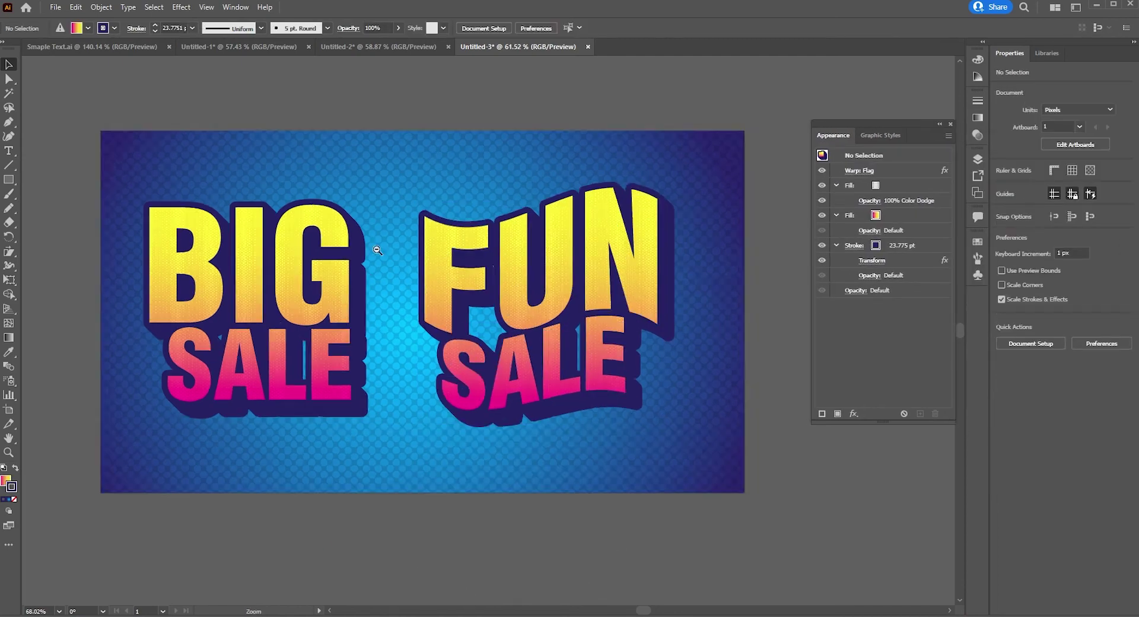
{"action": "left_click", "coordinate": [378, 250], "text": "ctrl"}
{"action": "left_click", "coordinate": [447, 324], "text": "ctrl"}
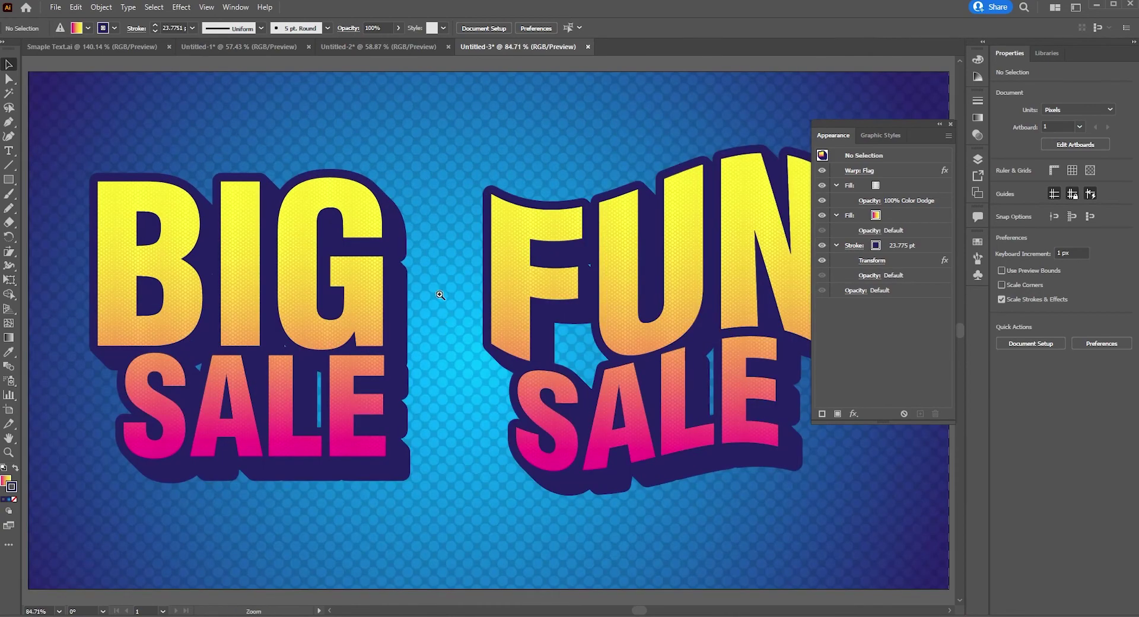
Recolour the magenta stop of the FUN SALE text's gradient fill to cyan.
{"action": "left_click", "coordinate": [440, 295], "text": "ctrl+alt"}
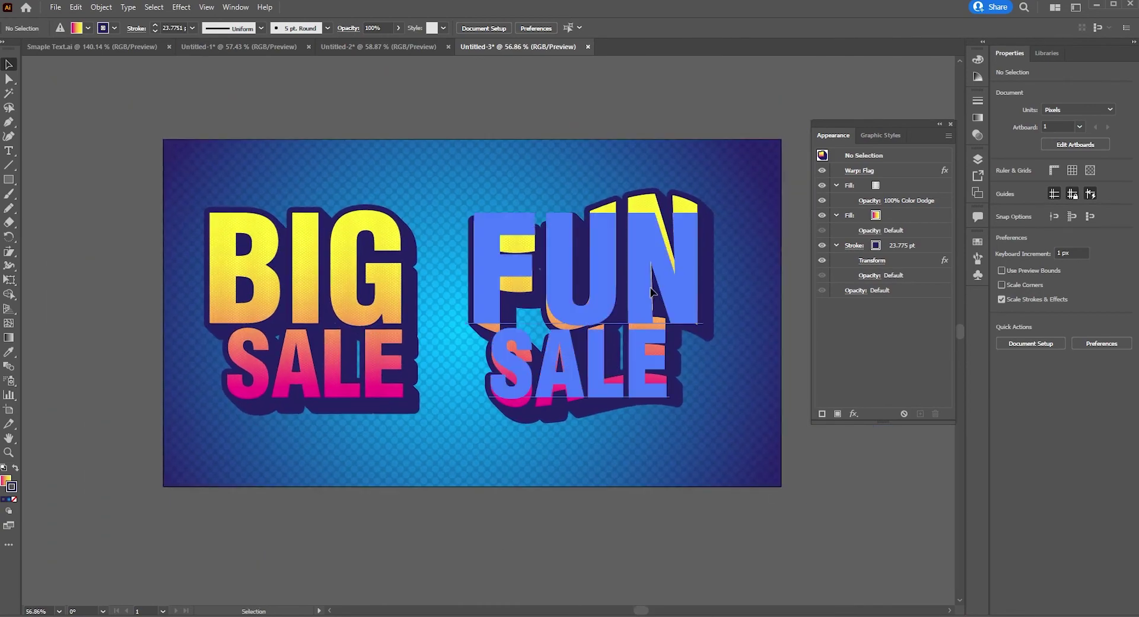
{"action": "left_click", "coordinate": [651, 292]}
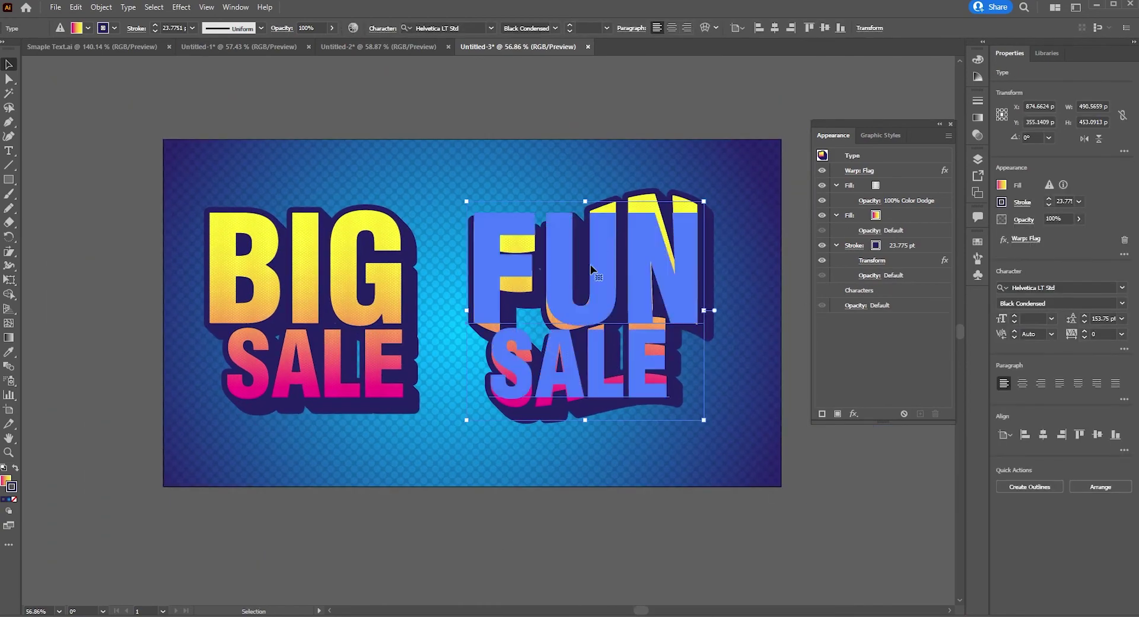
{"action": "left_click", "coordinate": [908, 216]}
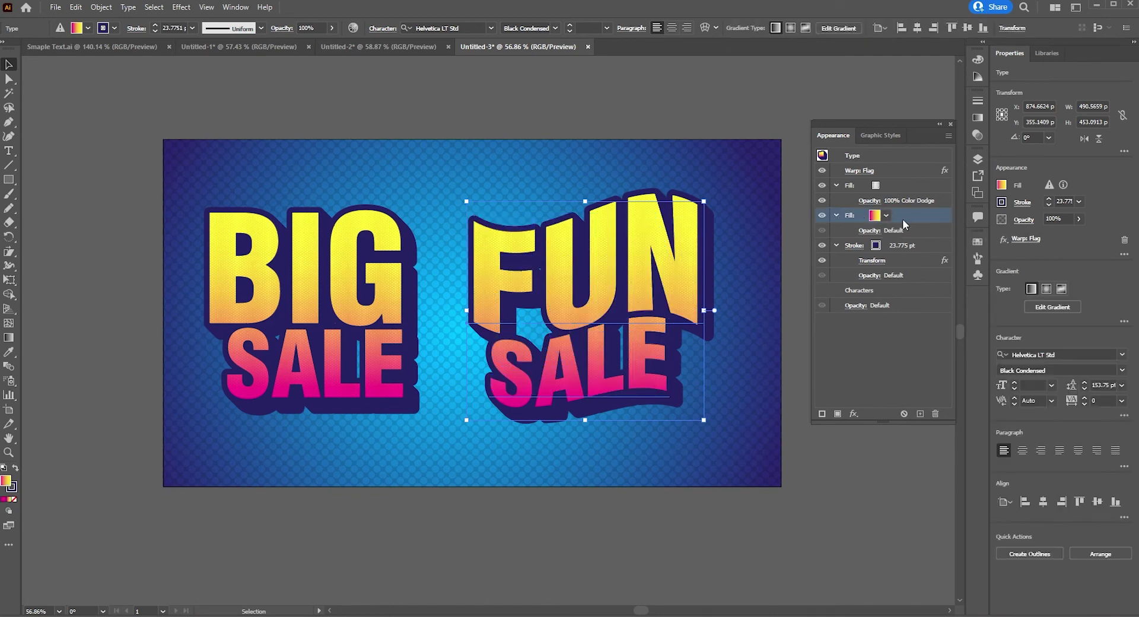
{"action": "left_click", "coordinate": [980, 119]}
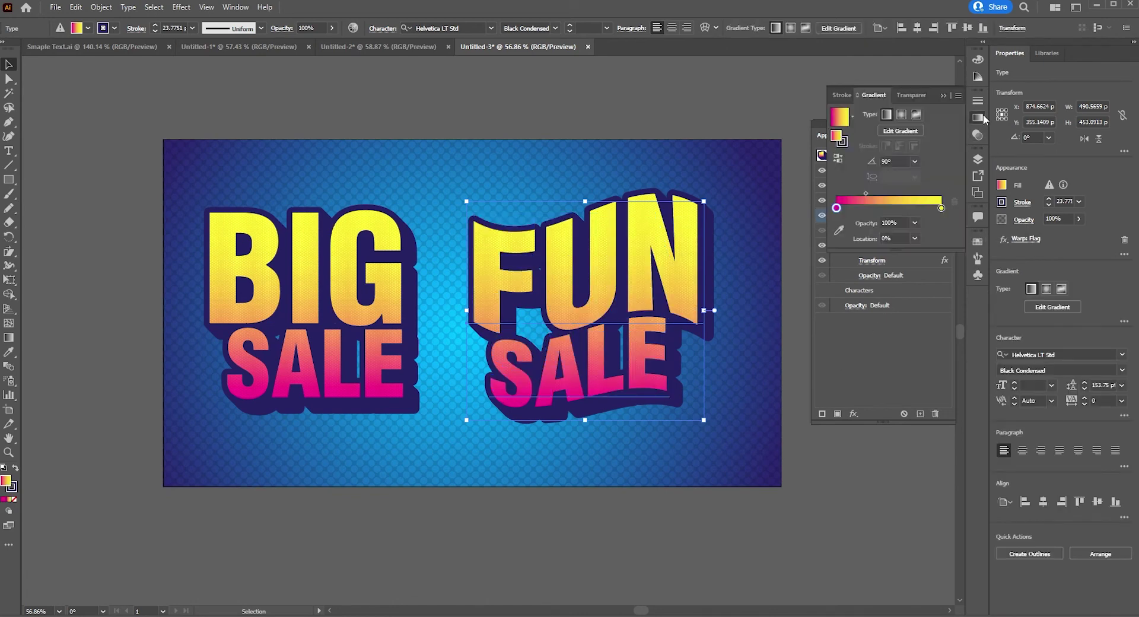
{"action": "double_click", "coordinate": [837, 207]}
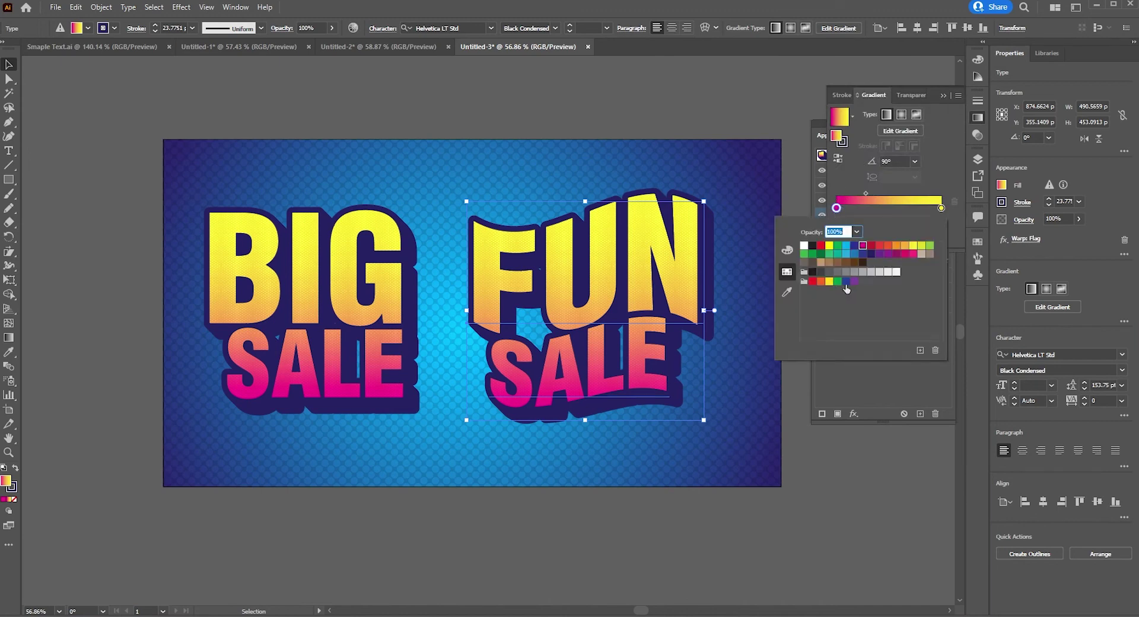
{"action": "left_click", "coordinate": [846, 245]}
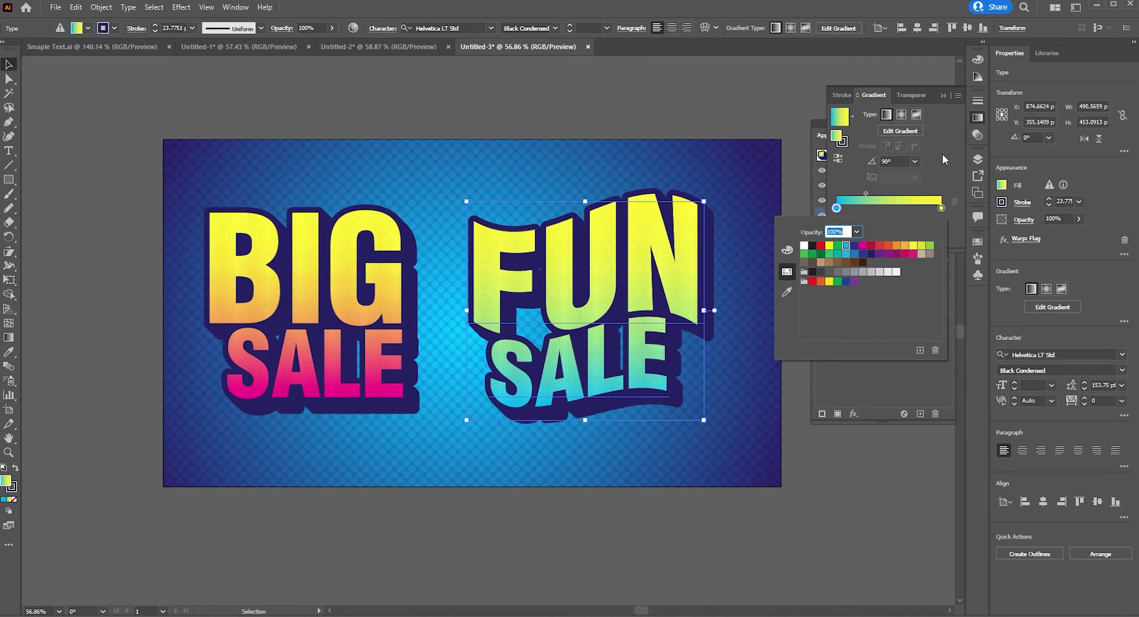
{"action": "left_click", "coordinate": [945, 96]}
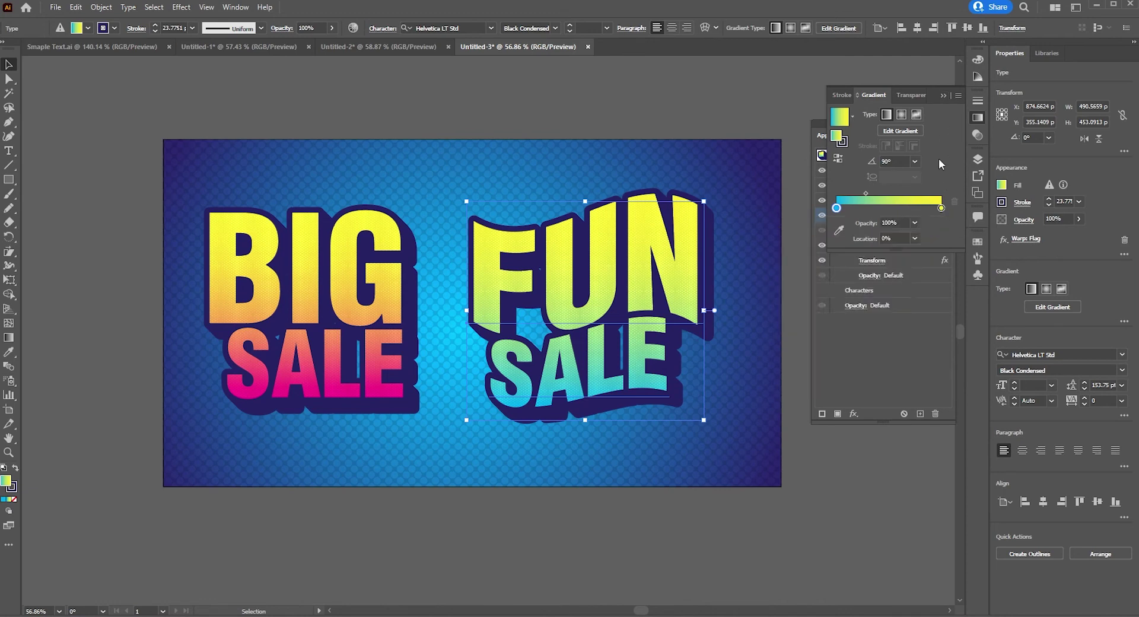
{"action": "left_click", "coordinate": [949, 90]}
Shrink the FUN SALE text to about 277 px wide and place a duplicate directly below it on the background's right half.
{"action": "left_click_drag", "start_coordinate": [656, 365], "coordinate": [661, 366]}
{"action": "left_click", "coordinate": [689, 430]}
{"action": "left_click", "coordinate": [689, 430]}
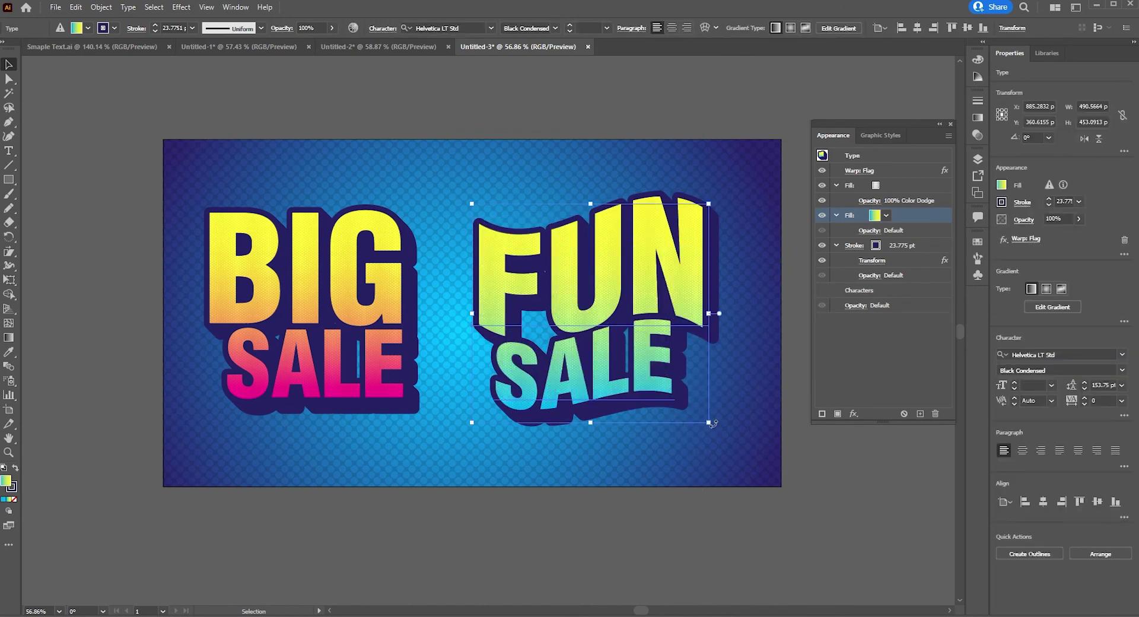
{"action": "left_click_drag", "start_coordinate": [710, 425], "coordinate": [655, 377], "text": "alt+shift"}
{"action": "left_click_drag", "start_coordinate": [594, 323], "coordinate": [621, 366]}
{"action": "double_click", "coordinate": [859, 290]}
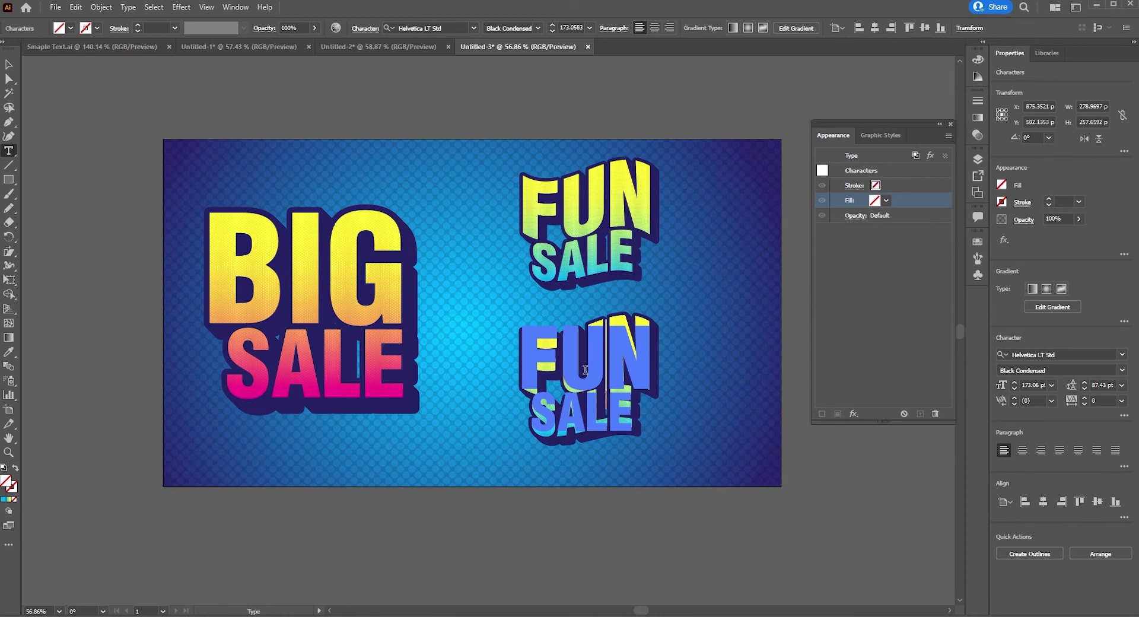
{"action": "left_click", "coordinate": [8, 64]}
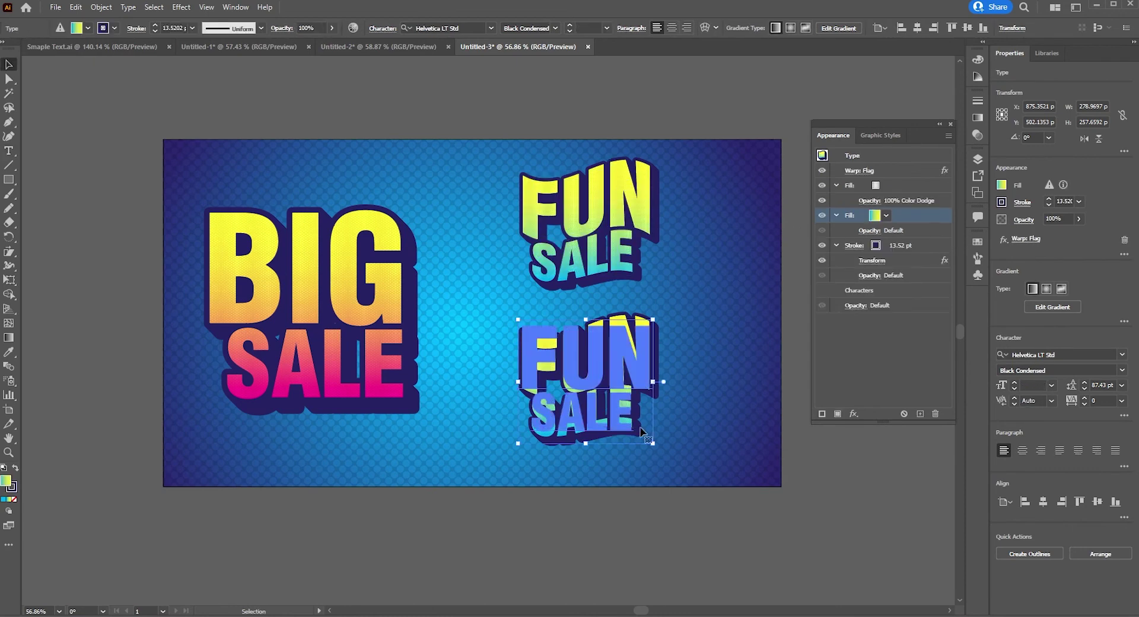
{"action": "left_click", "coordinate": [730, 374]}
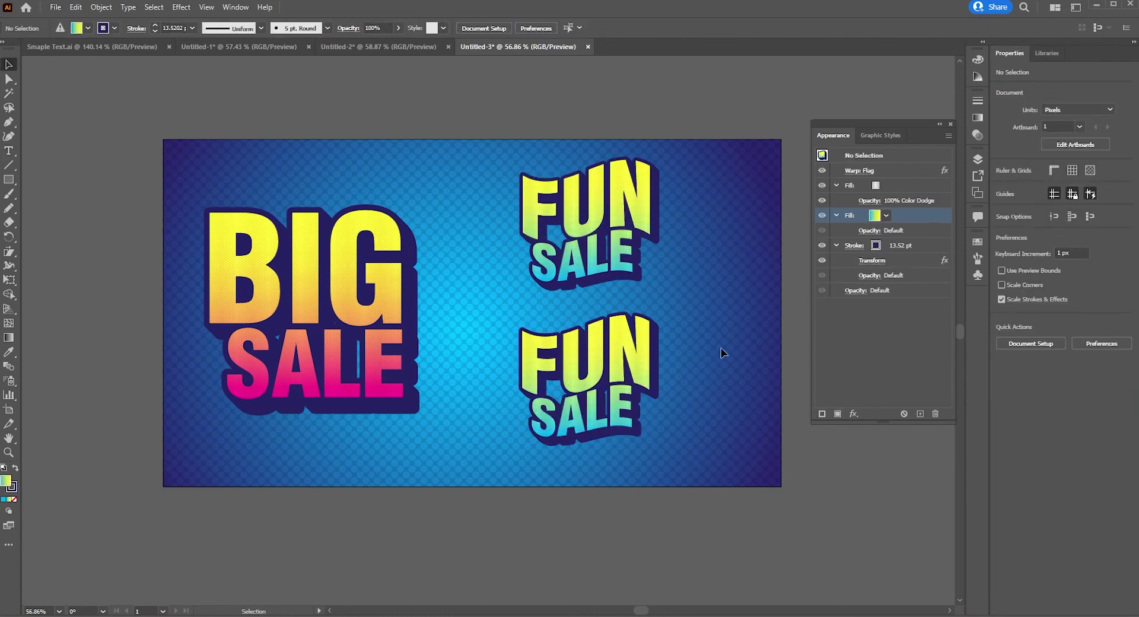
Hide the Flag warp on the lower FUN SALE copy and deselect it.
{"action": "left_click", "coordinate": [514, 437]}
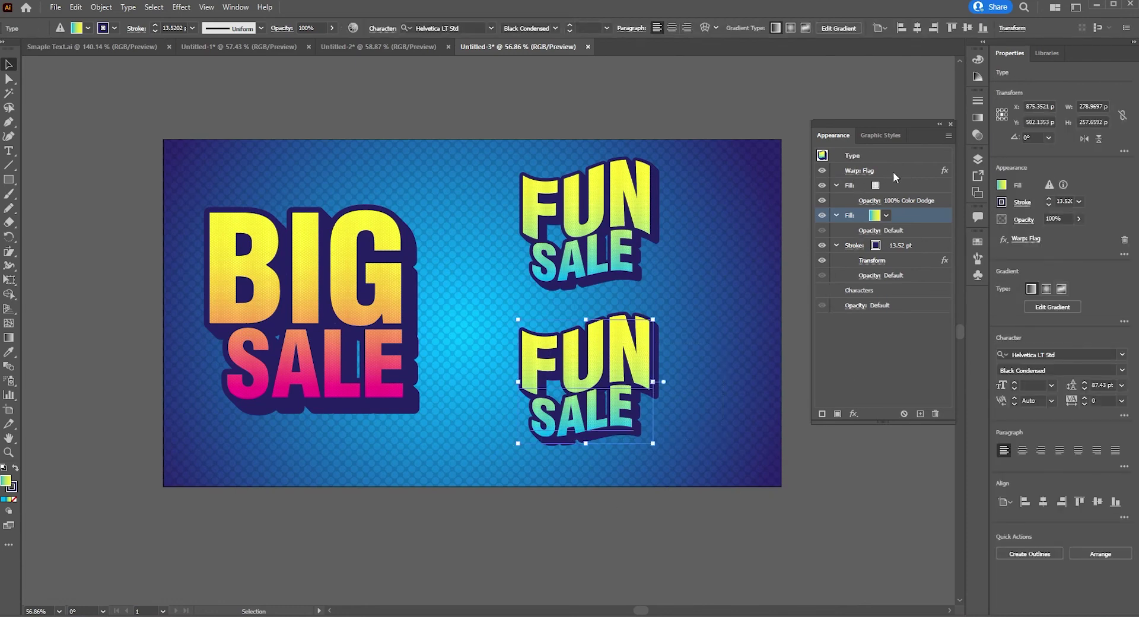
{"action": "left_click", "coordinate": [822, 174]}
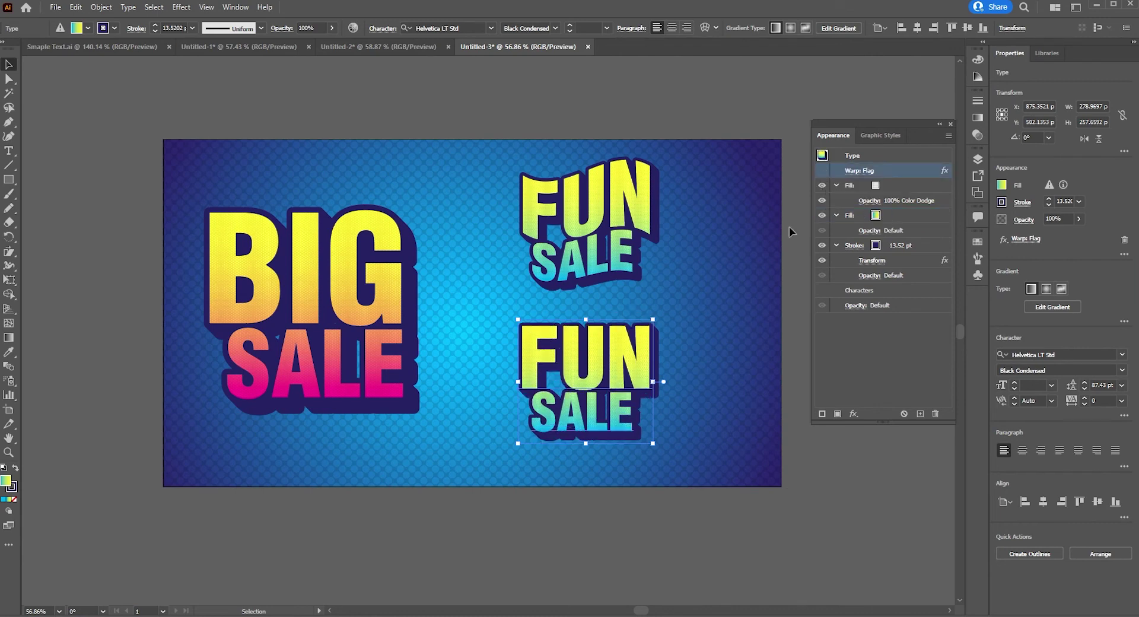
{"action": "left_click", "coordinate": [736, 425]}
{"action": "key", "text": "ctrl+space"}
{"action": "left_click_drag", "start_coordinate": [645, 381], "coordinate": [736, 356]}
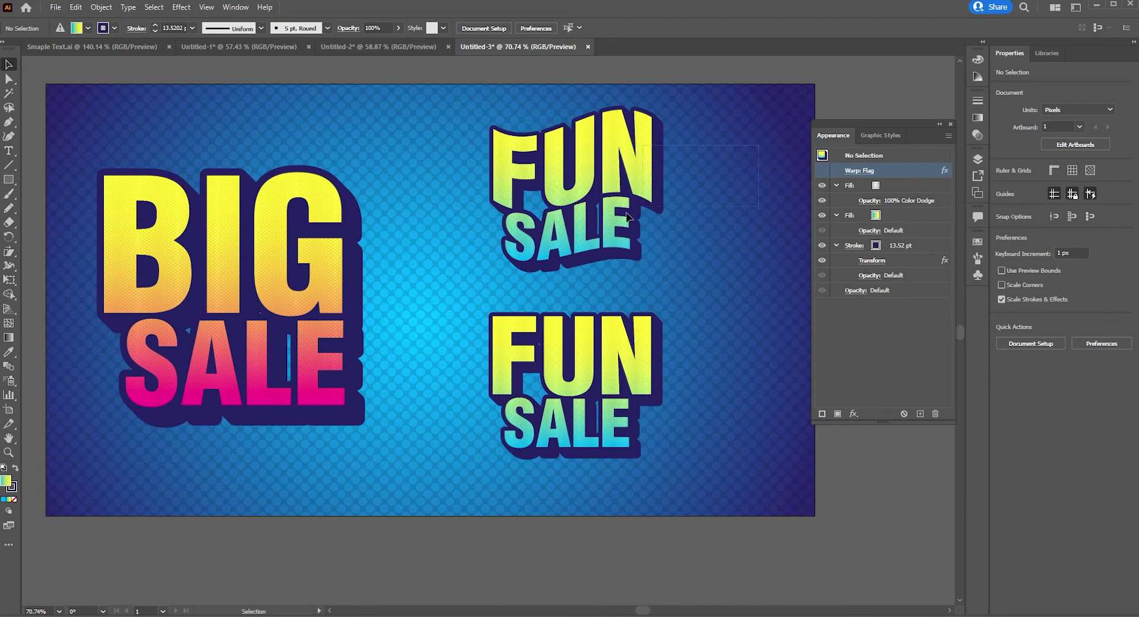
Replace the lower copy's text with the single word SALE and shift it slightly down and left.
{"action": "left_click", "coordinate": [550, 247]}
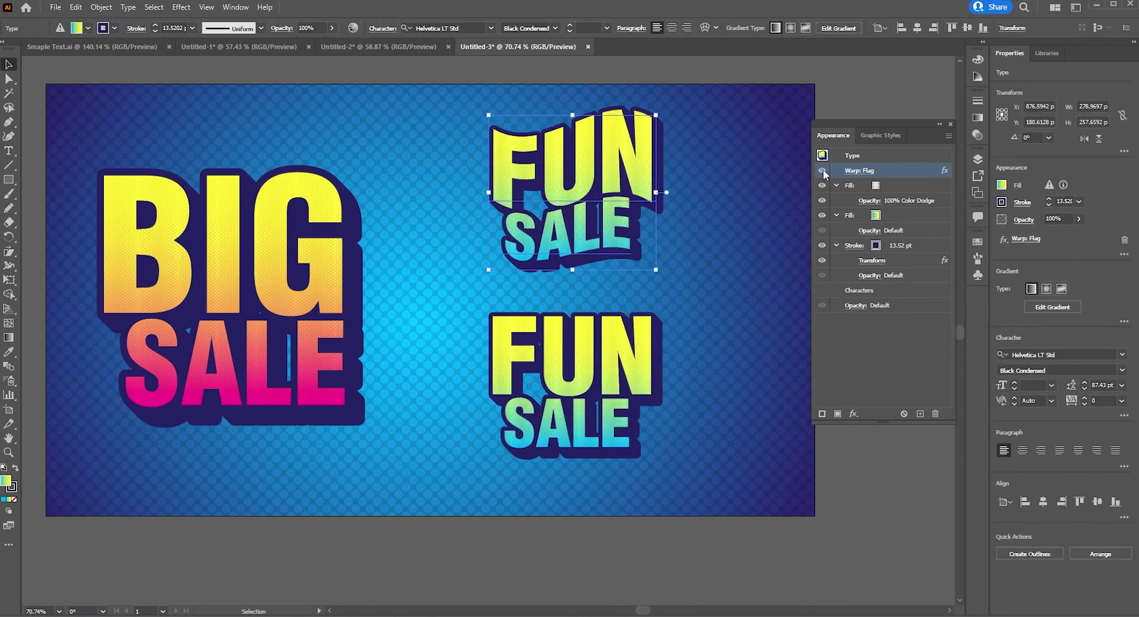
{"action": "left_click", "coordinate": [538, 455]}
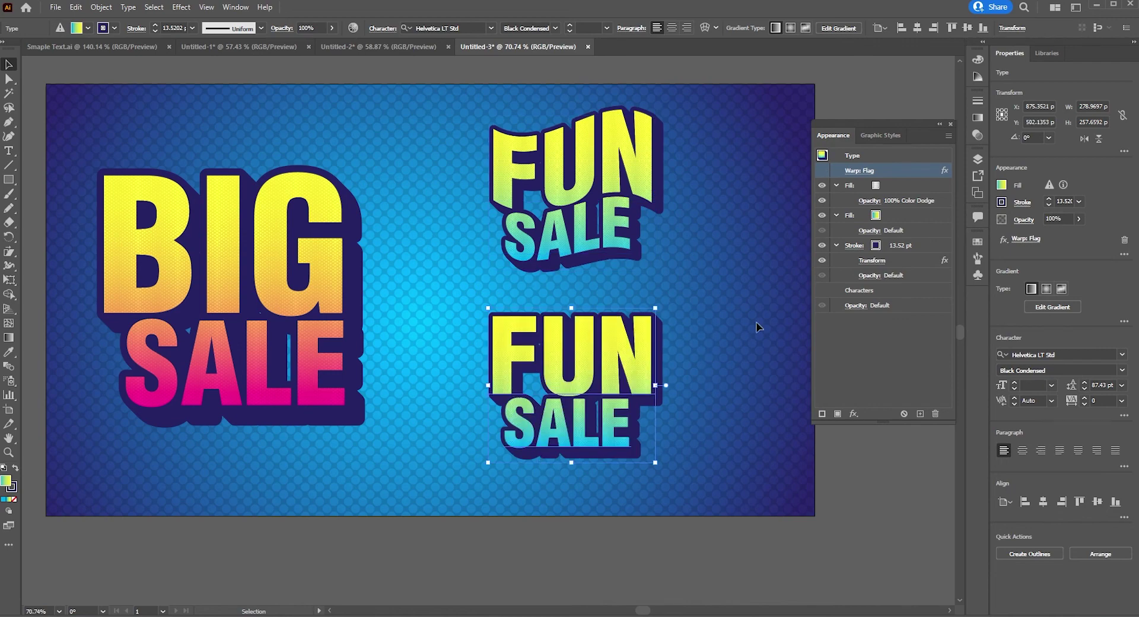
{"action": "double_click", "coordinate": [518, 382]}
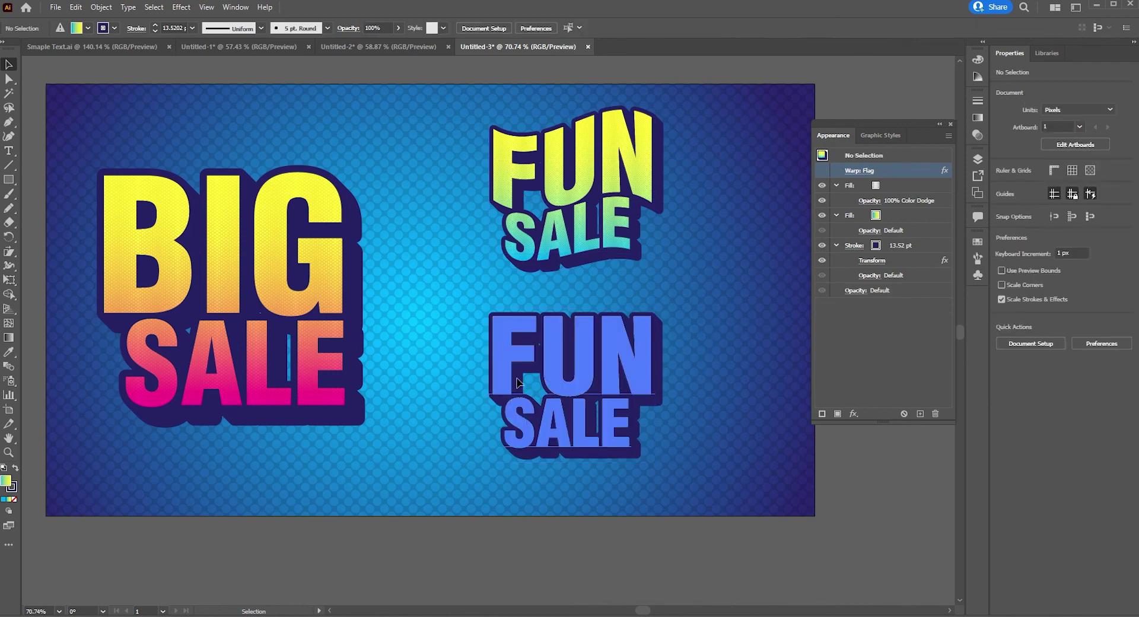
{"action": "double_click", "coordinate": [517, 382]}
{"action": "triple_click", "coordinate": [517, 380]}
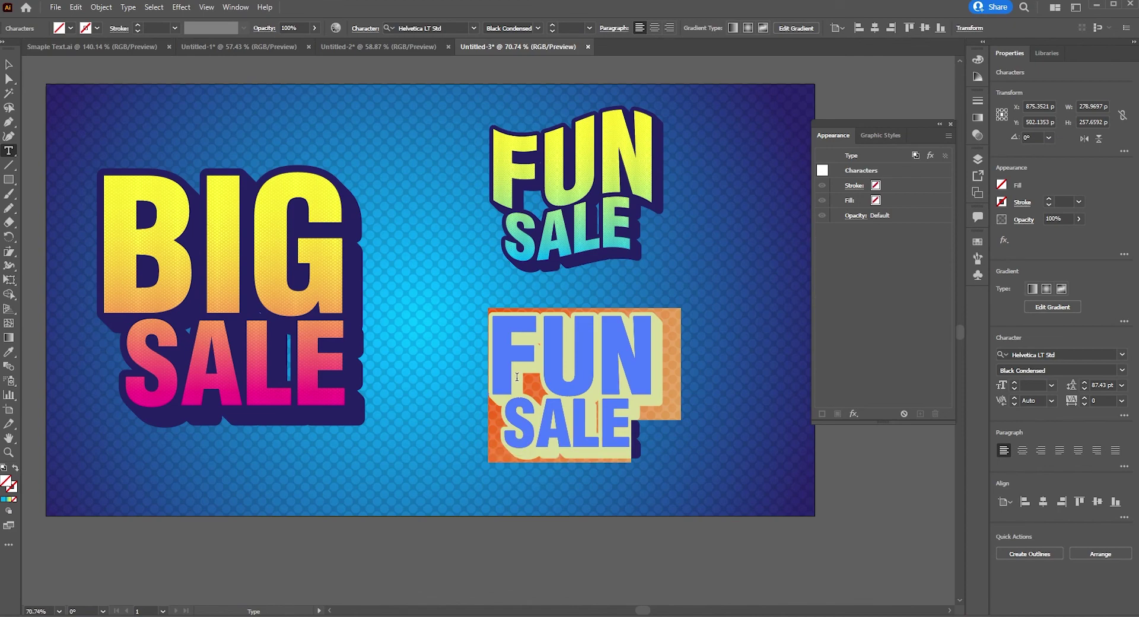
{"action": "type", "text": "SALE"}
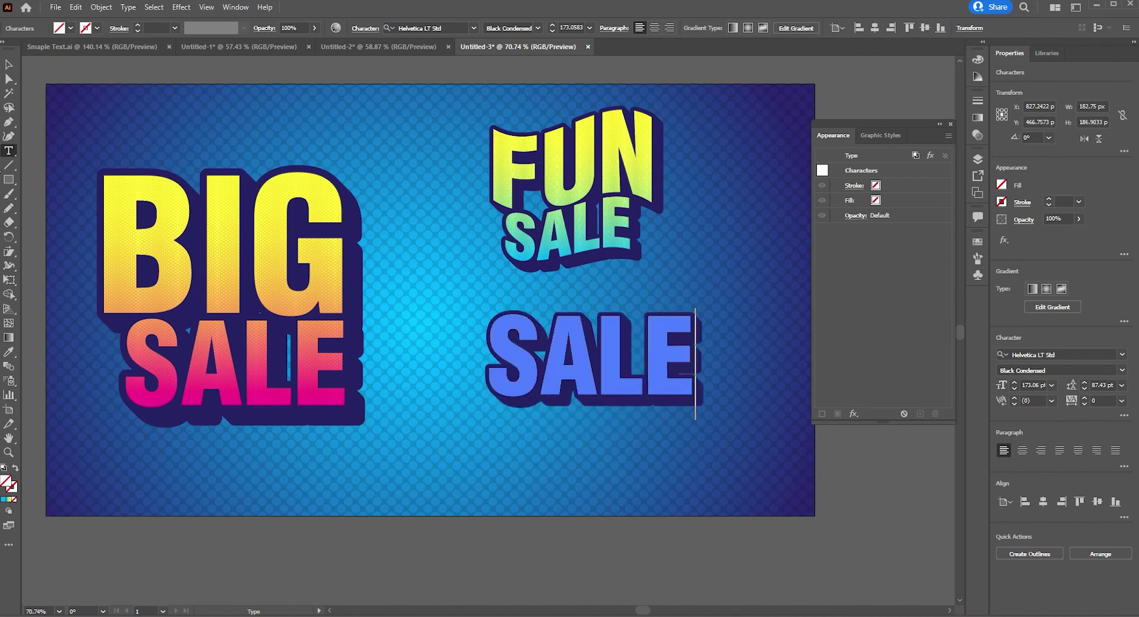
{"action": "key", "text": "Escape"}
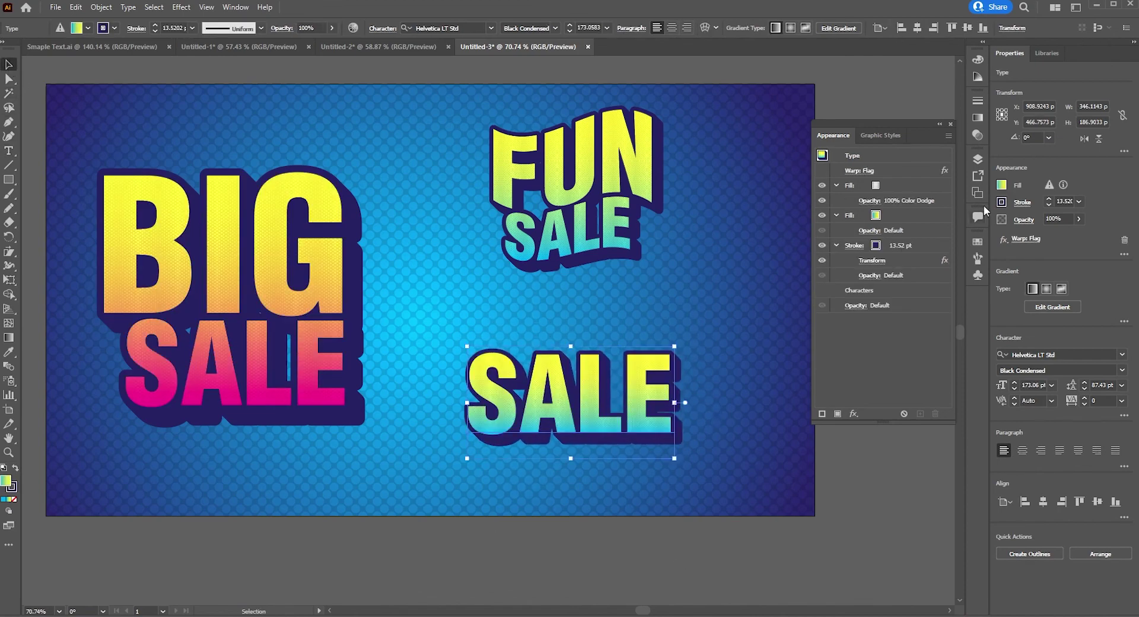
Recolour the cyan stop of the single-word SALE text's gradient fill to light green, C=50 M=0 Y=100 K=0.
{"action": "left_click", "coordinate": [904, 216]}
{"action": "left_click", "coordinate": [887, 216]}
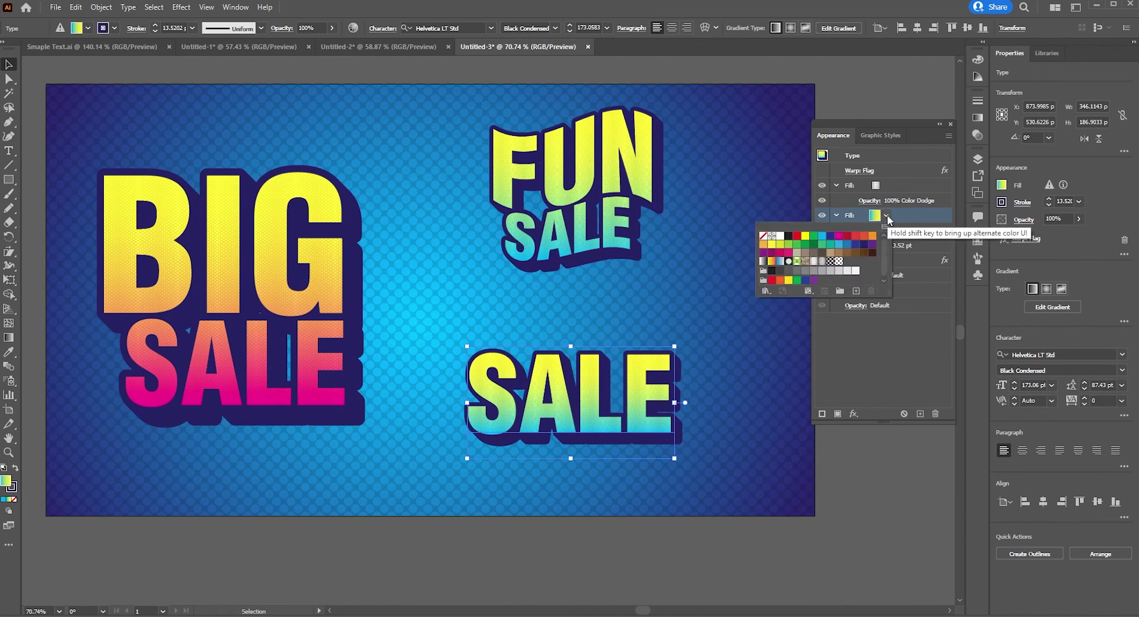
{"action": "left_click", "coordinate": [888, 217]}
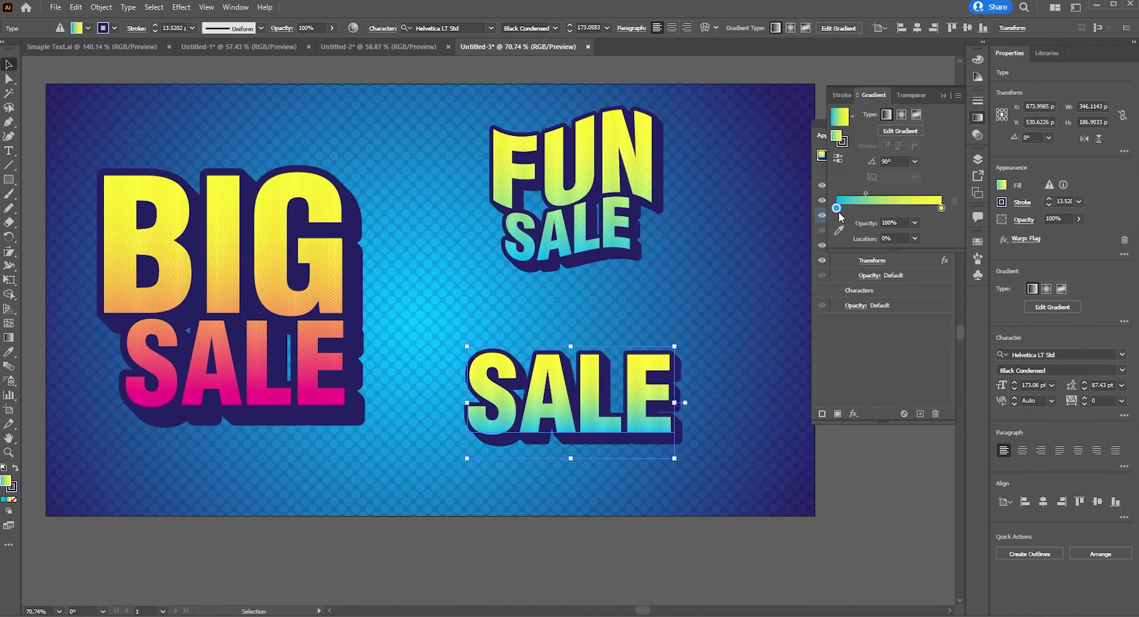
{"action": "double_click", "coordinate": [836, 209]}
{"action": "left_click", "coordinate": [864, 247]}
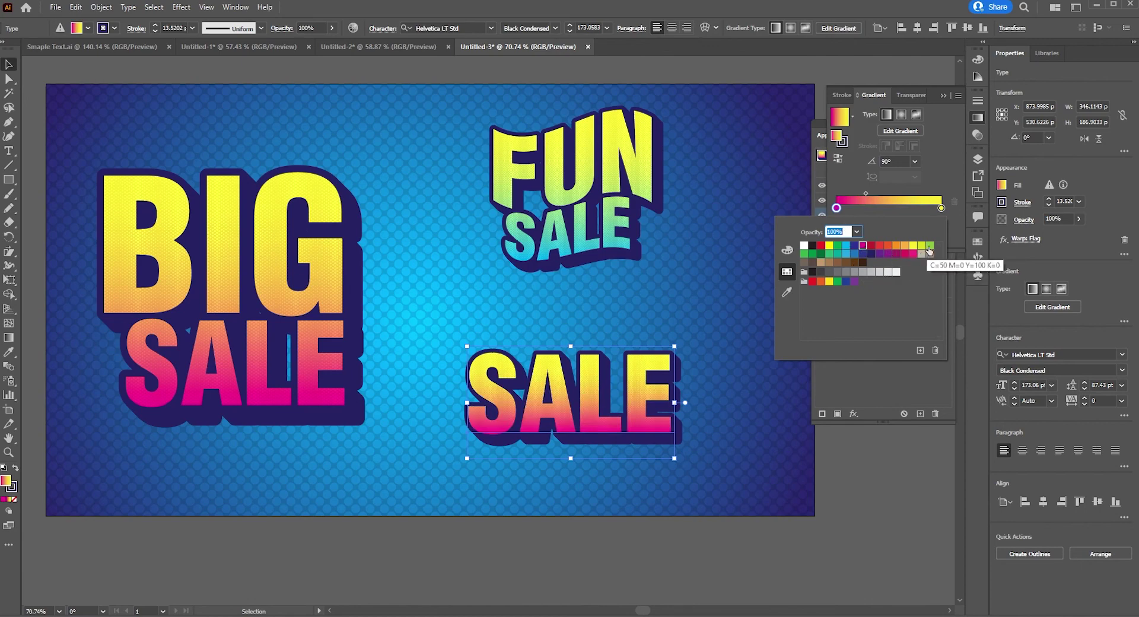
{"action": "left_click", "coordinate": [929, 247]}
Try CMYK Red in place of yellow in the SALE gradient, with light green at the 0% stop.
{"action": "double_click", "coordinate": [941, 207]}
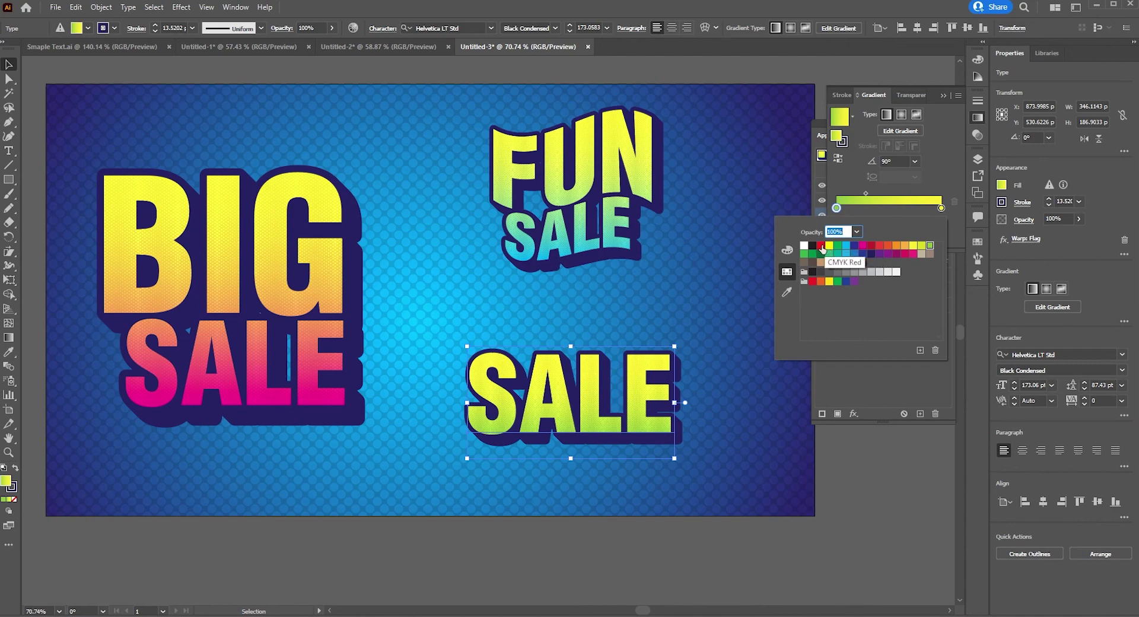
{"action": "left_click", "coordinate": [822, 246]}
{"action": "left_click", "coordinate": [940, 208]}
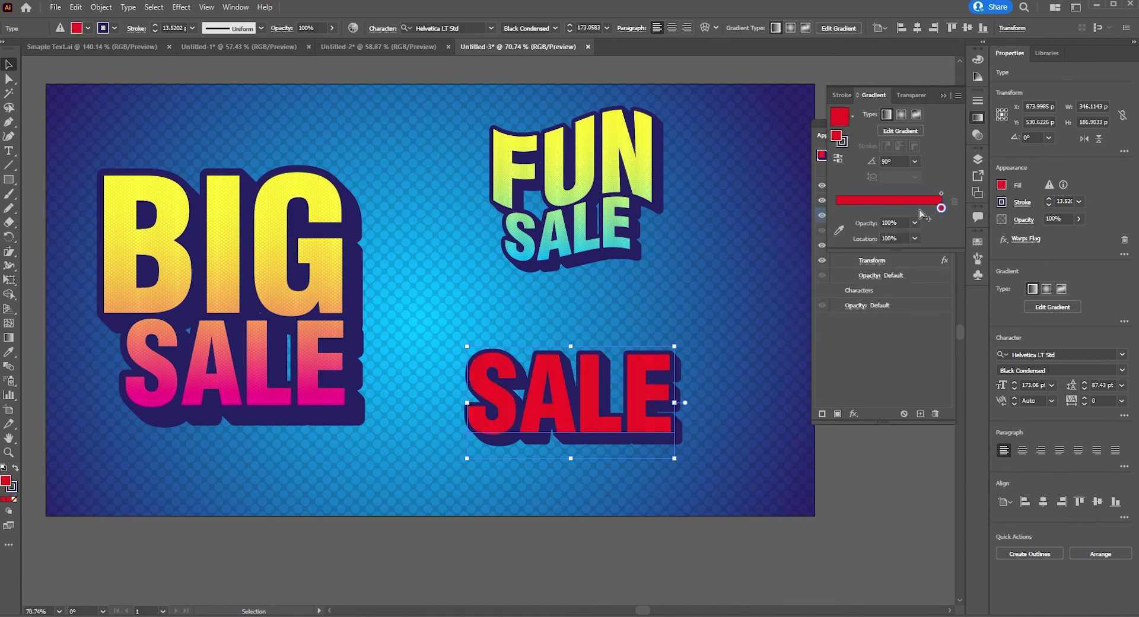
{"action": "left_click", "coordinate": [836, 208]}
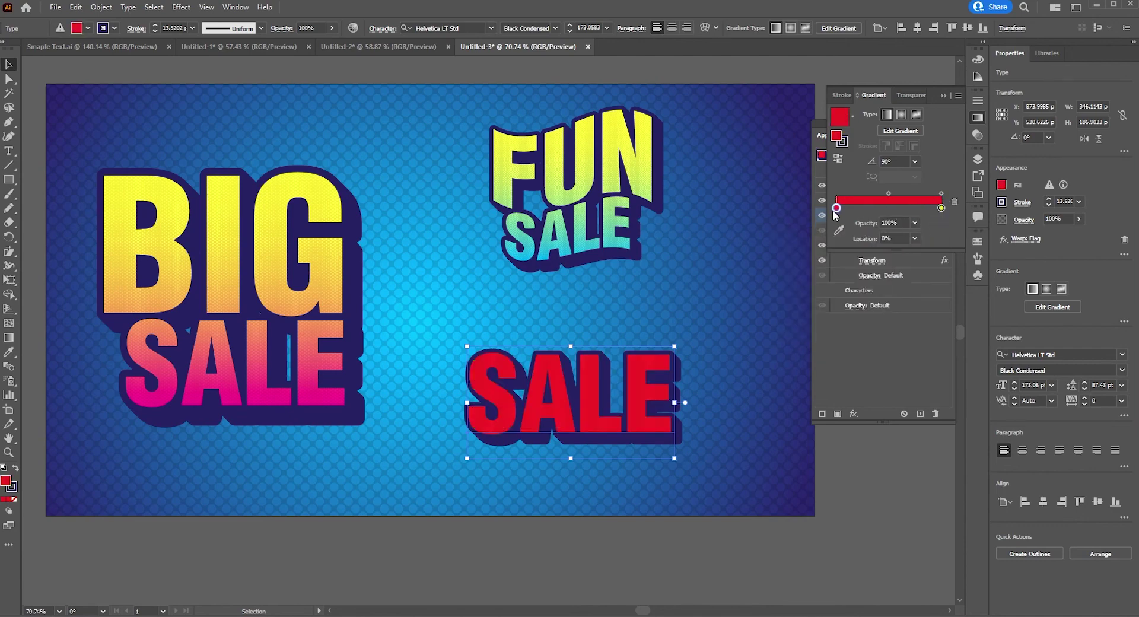
{"action": "left_click", "coordinate": [941, 210]}
{"action": "double_click", "coordinate": [836, 208]}
{"action": "left_click", "coordinate": [931, 245]}
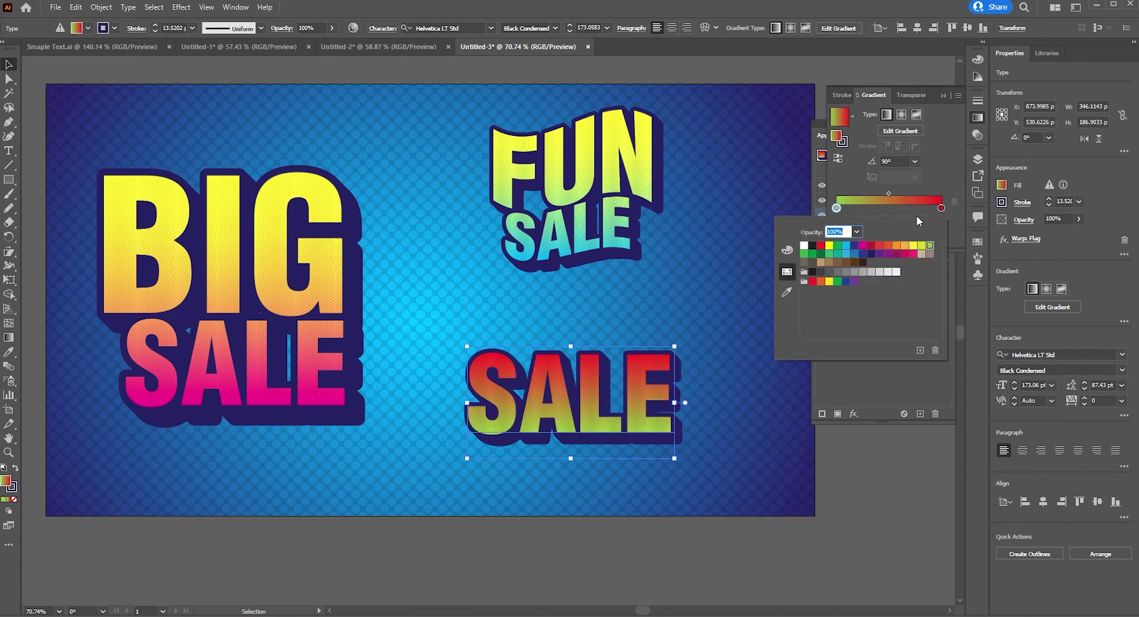
Set the 100% stop of the SALE text's gradient to light orange.
{"action": "left_click", "coordinate": [943, 208]}
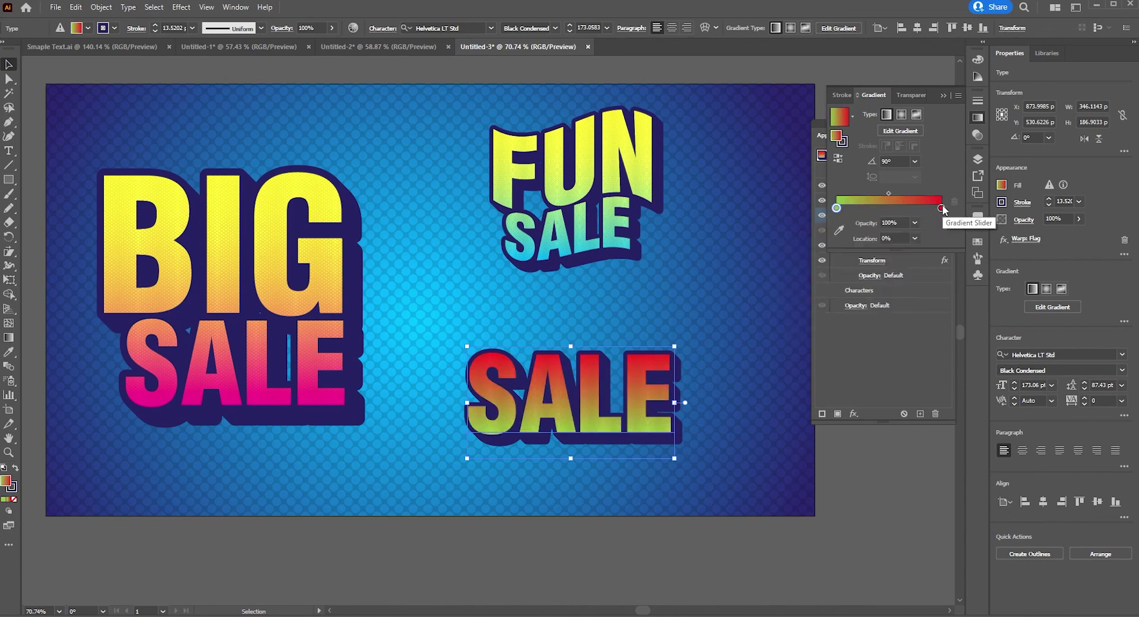
{"action": "double_click", "coordinate": [941, 207]}
{"action": "left_click", "coordinate": [904, 215]}
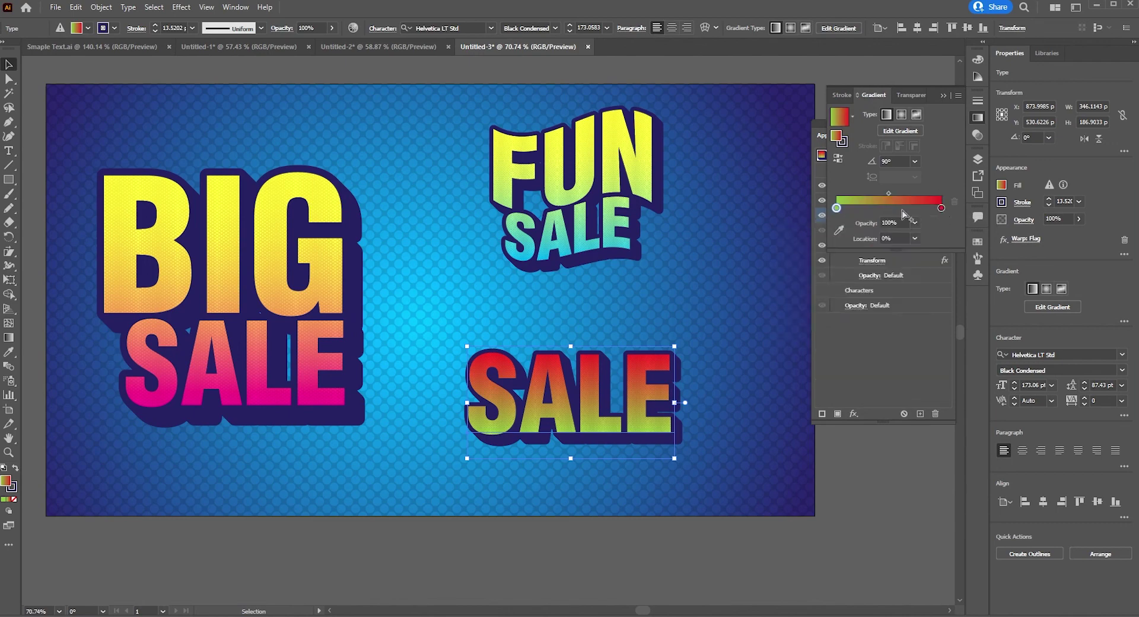
{"action": "double_click", "coordinate": [943, 208]}
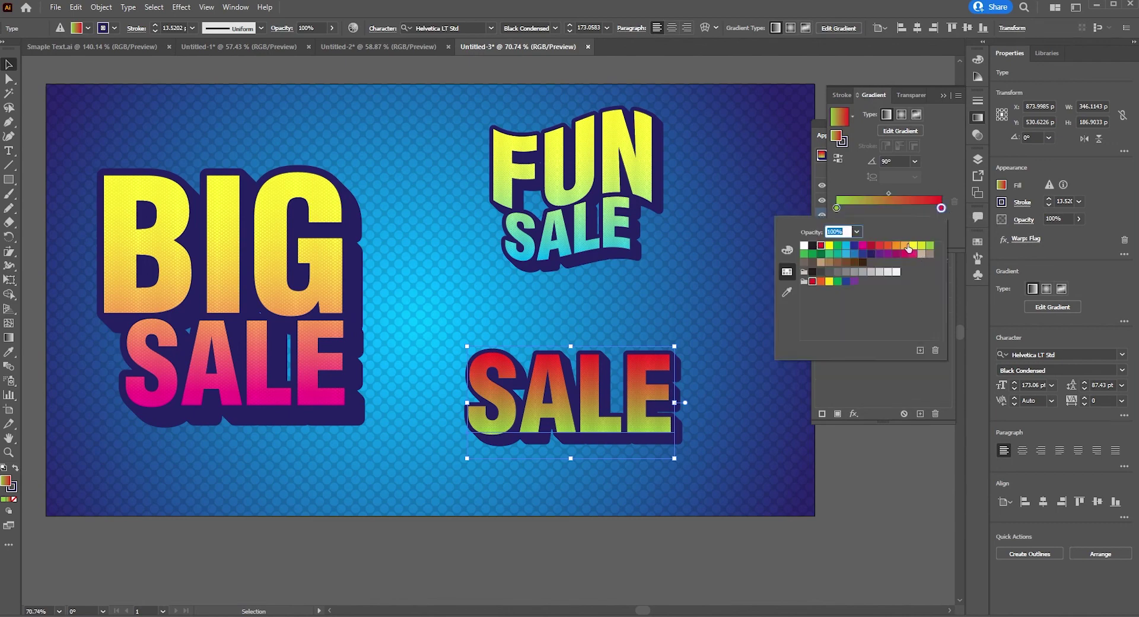
{"action": "left_click", "coordinate": [908, 248]}
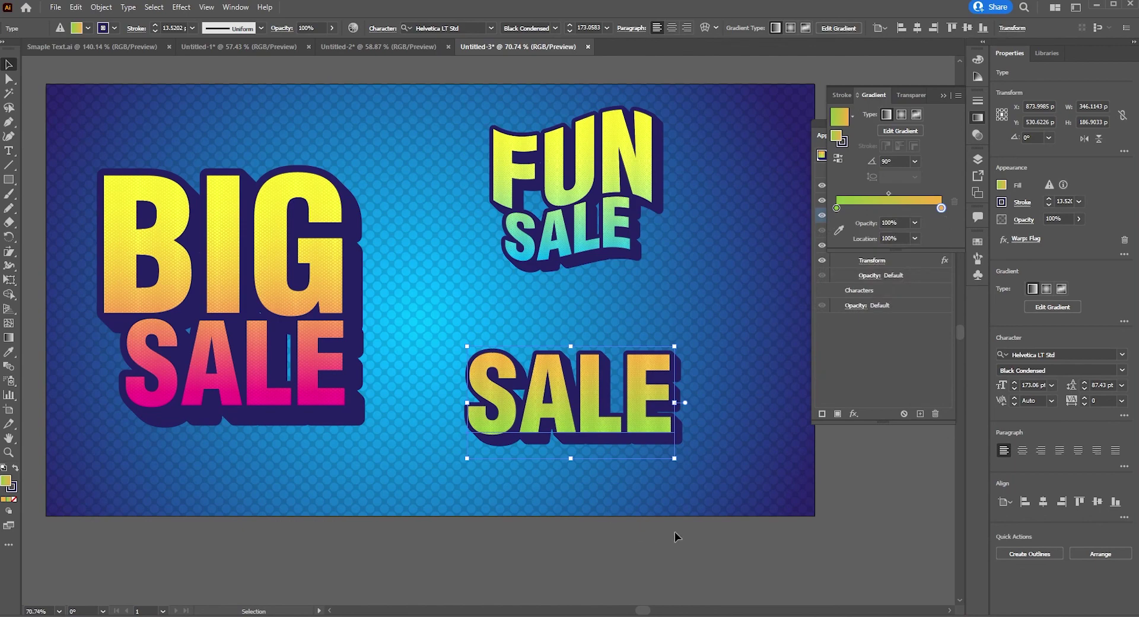
Enlarge the single-word SALE text to about 387 px wide and apply a horizontal Fish warp with 28% bend and 9% horizontal distortion.
{"action": "left_click_drag", "start_coordinate": [676, 461], "coordinate": [706, 470]}
{"action": "left_click_drag", "start_coordinate": [761, 327], "coordinate": [457, 490]}
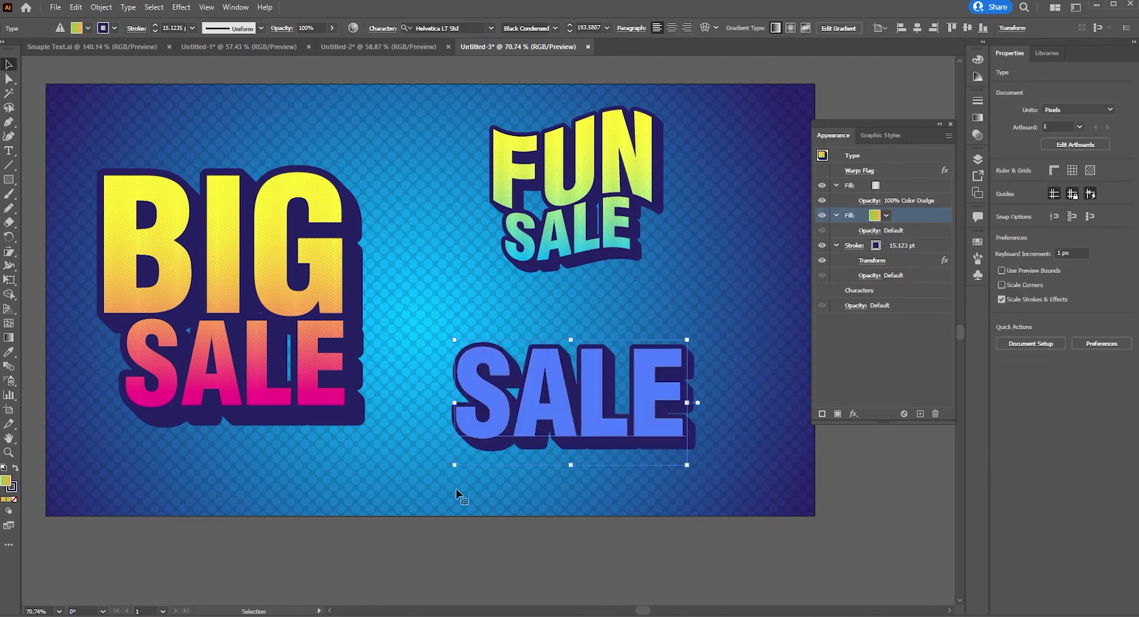
{"action": "left_click", "coordinate": [890, 157]}
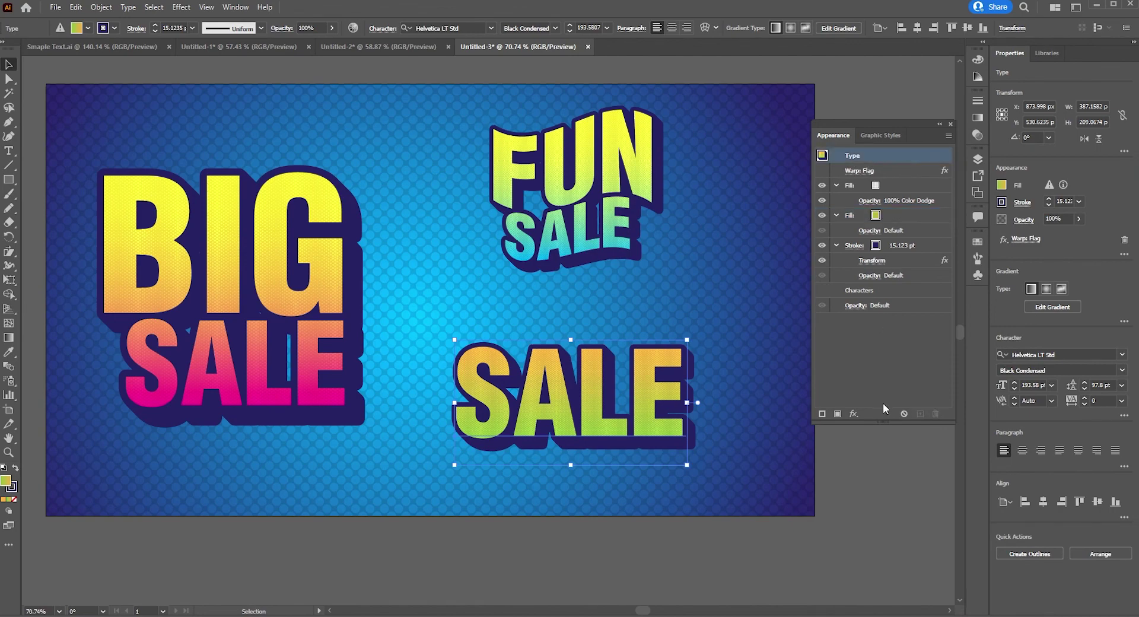
{"action": "left_click", "coordinate": [852, 415]}
{"action": "mouse_move", "coordinate": [923, 251]}
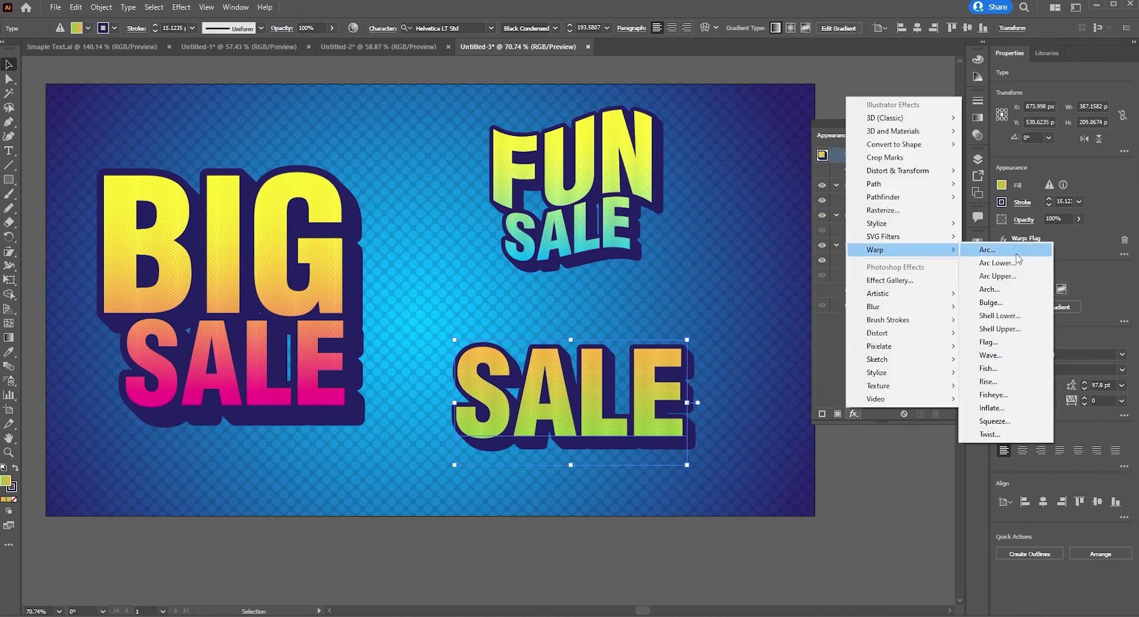
{"action": "left_click", "coordinate": [999, 368]}
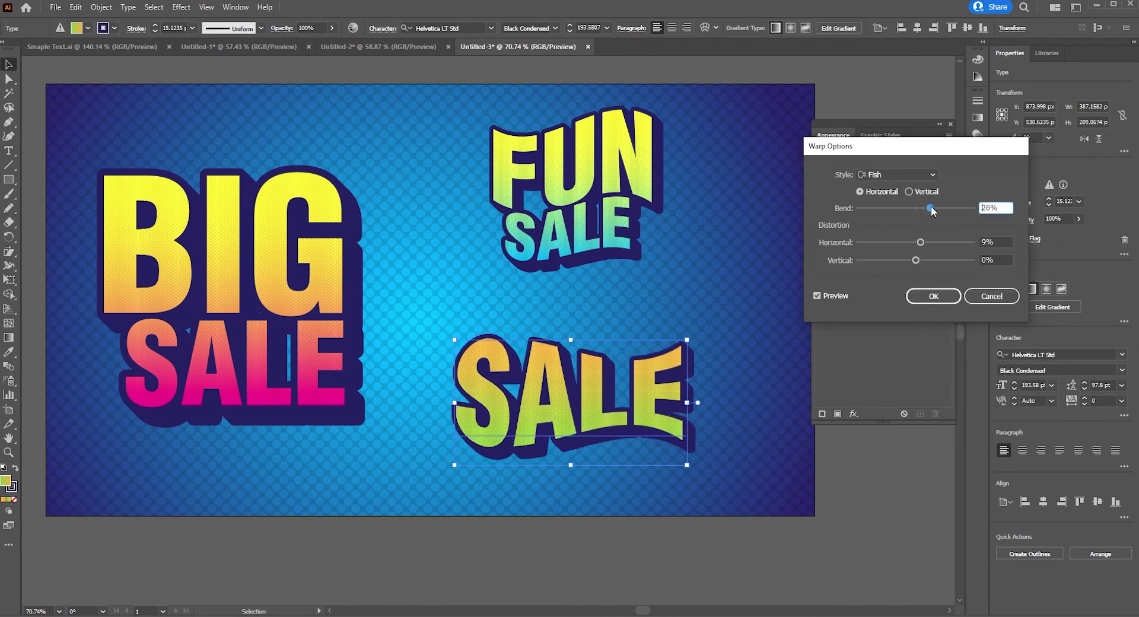
{"action": "left_click_drag", "start_coordinate": [931, 207], "coordinate": [924, 242]}
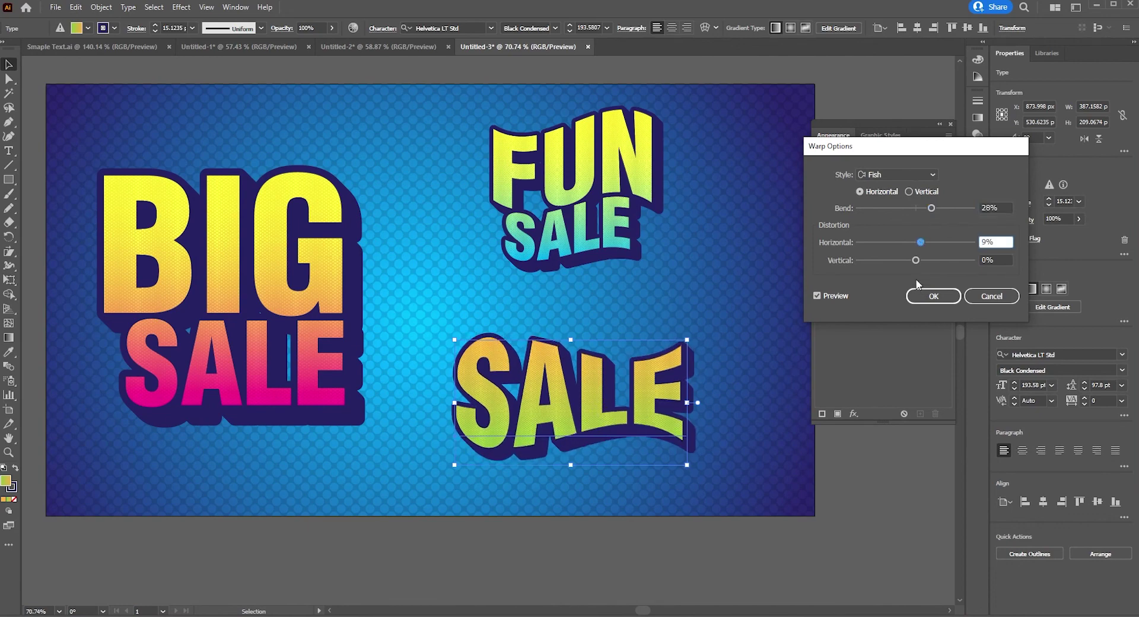
{"action": "left_click", "coordinate": [933, 296]}
{"action": "left_click", "coordinate": [775, 496]}
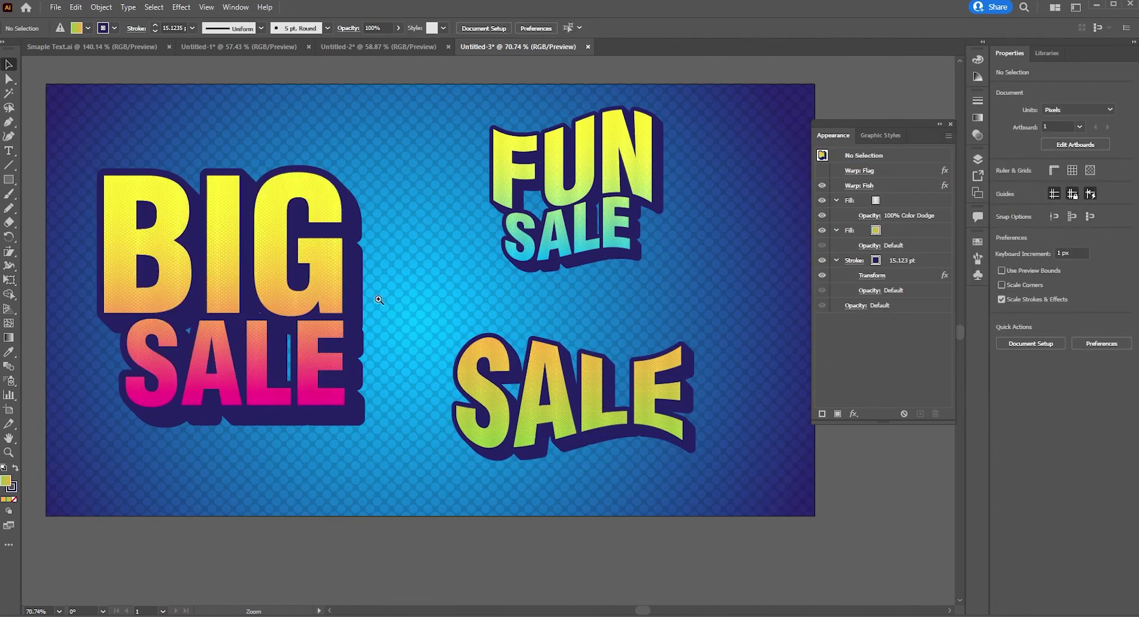
Reposition the BIG SALE text at about X 304 px, Y 359 px and shift the FUN SALE text slightly right and down.
{"action": "scroll", "coordinate": [653, 502], "scroll_direction": "down", "scroll_amount": 2}
{"action": "scroll", "coordinate": [621, 502], "scroll_direction": "up", "scroll_amount": 1}
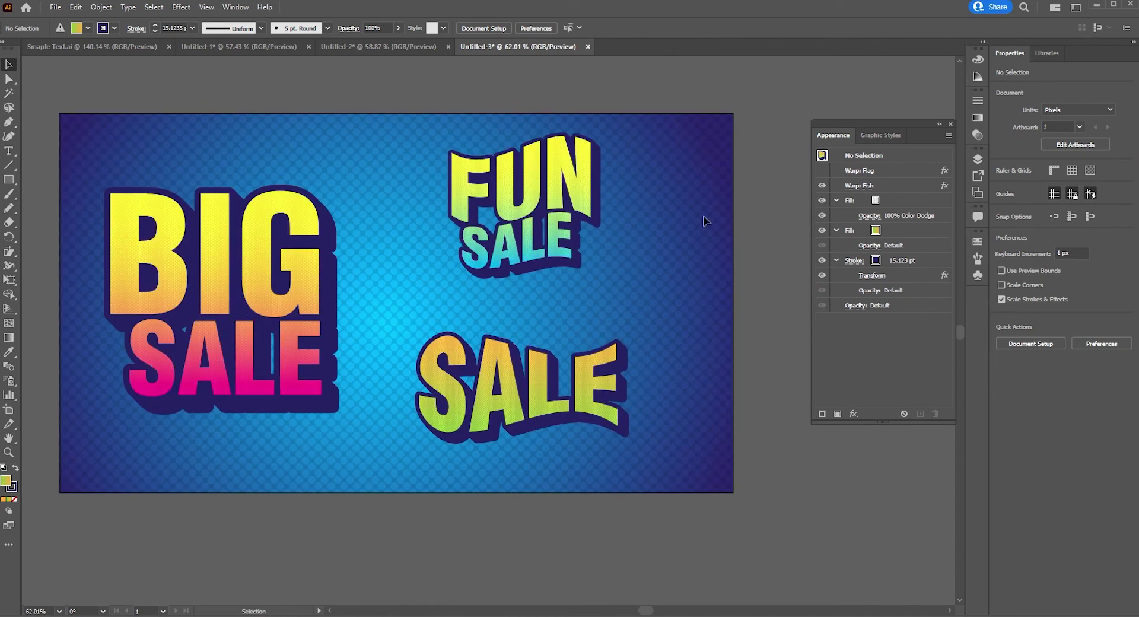
{"action": "left_click_drag", "start_coordinate": [316, 211], "coordinate": [327, 206]}
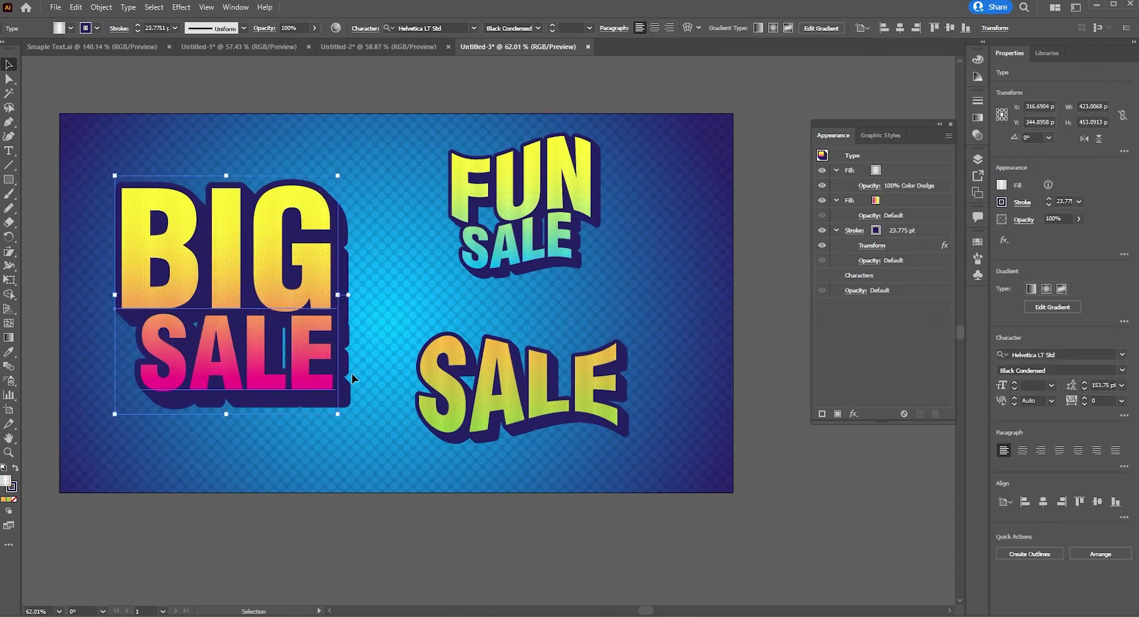
{"action": "mouse_move", "coordinate": [248, 295]}
{"action": "left_mouse_down"}
{"action": "mouse_move", "coordinate": [288, 315]}
{"action": "mouse_move", "coordinate": [249, 305]}
{"action": "left_mouse_up"}
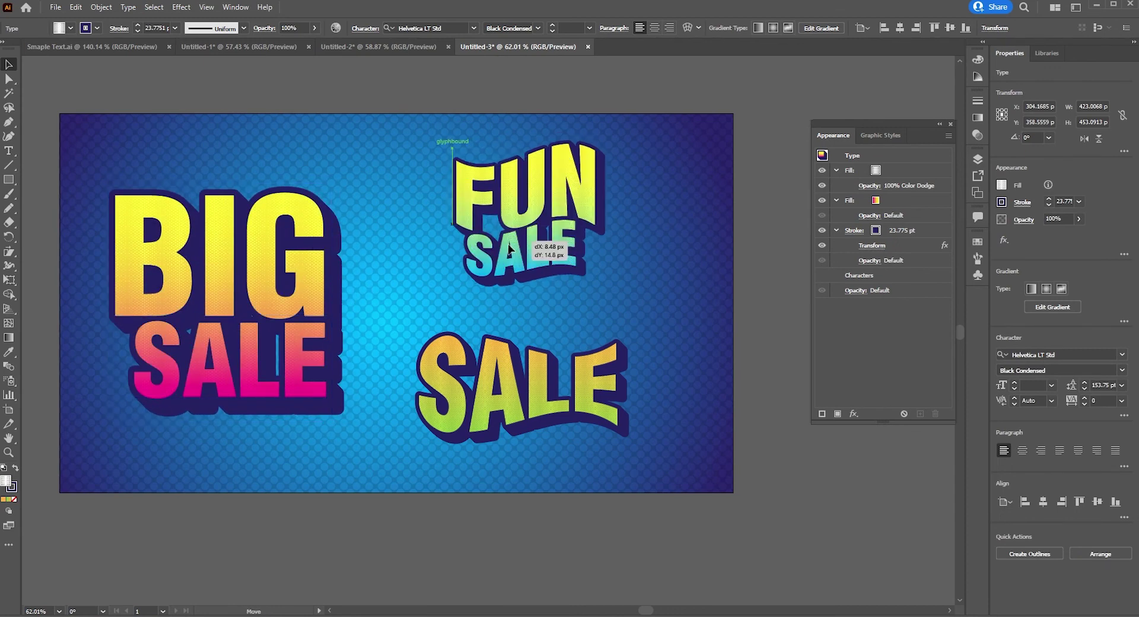
{"action": "left_click", "coordinate": [516, 178]}
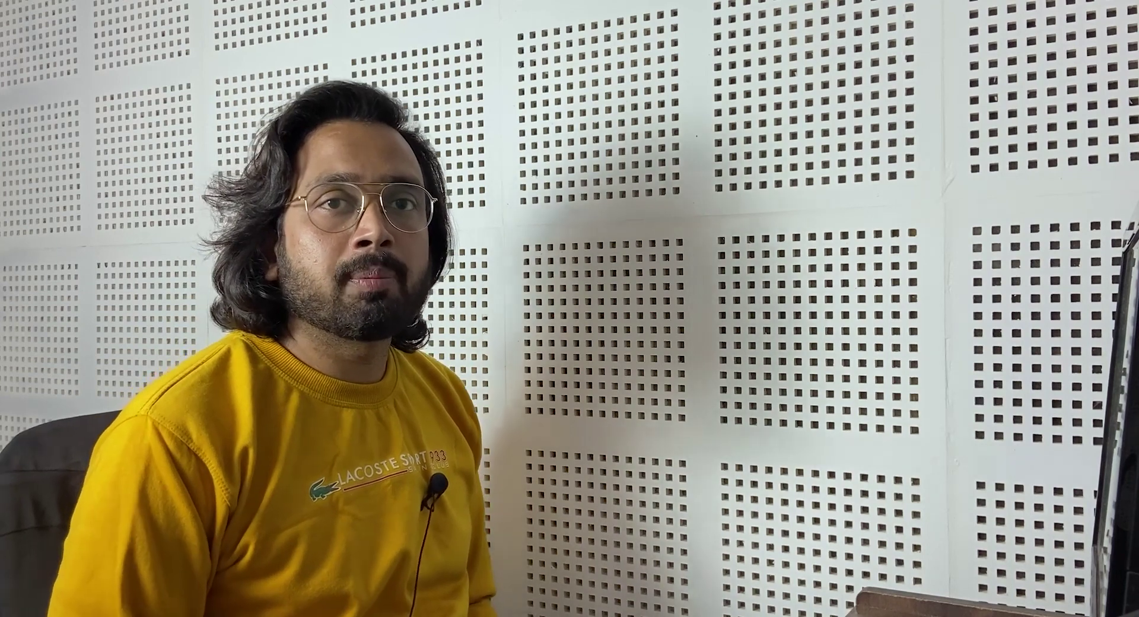